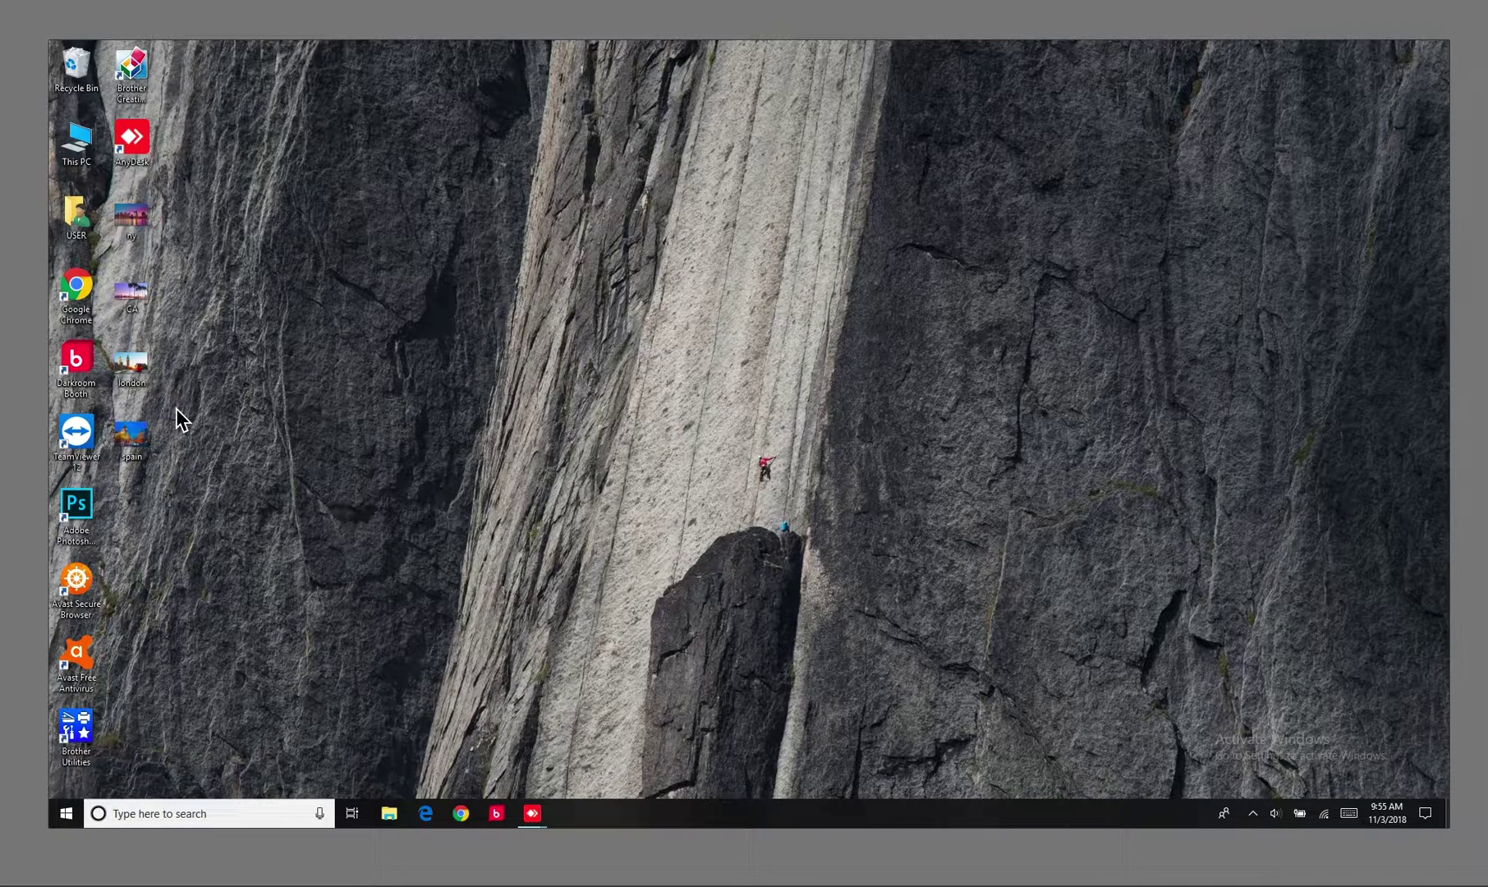
- Launch Darkroom Booth from its desktop icon
click(79, 365)
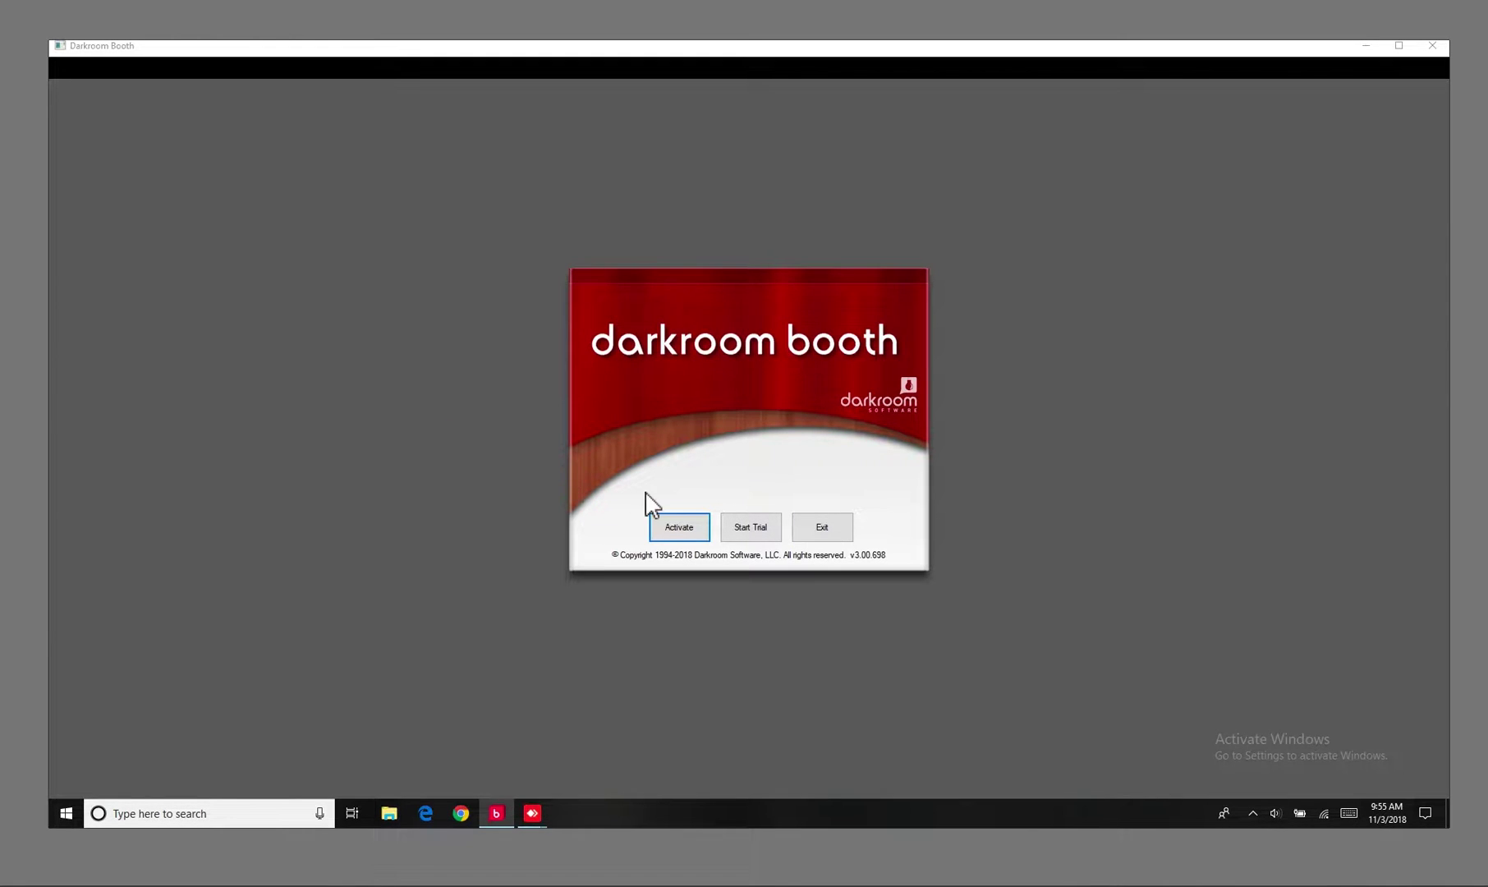
- Start the trial and choose the Happy Holidays 4x6 template for the Test event's print
click(753, 530)
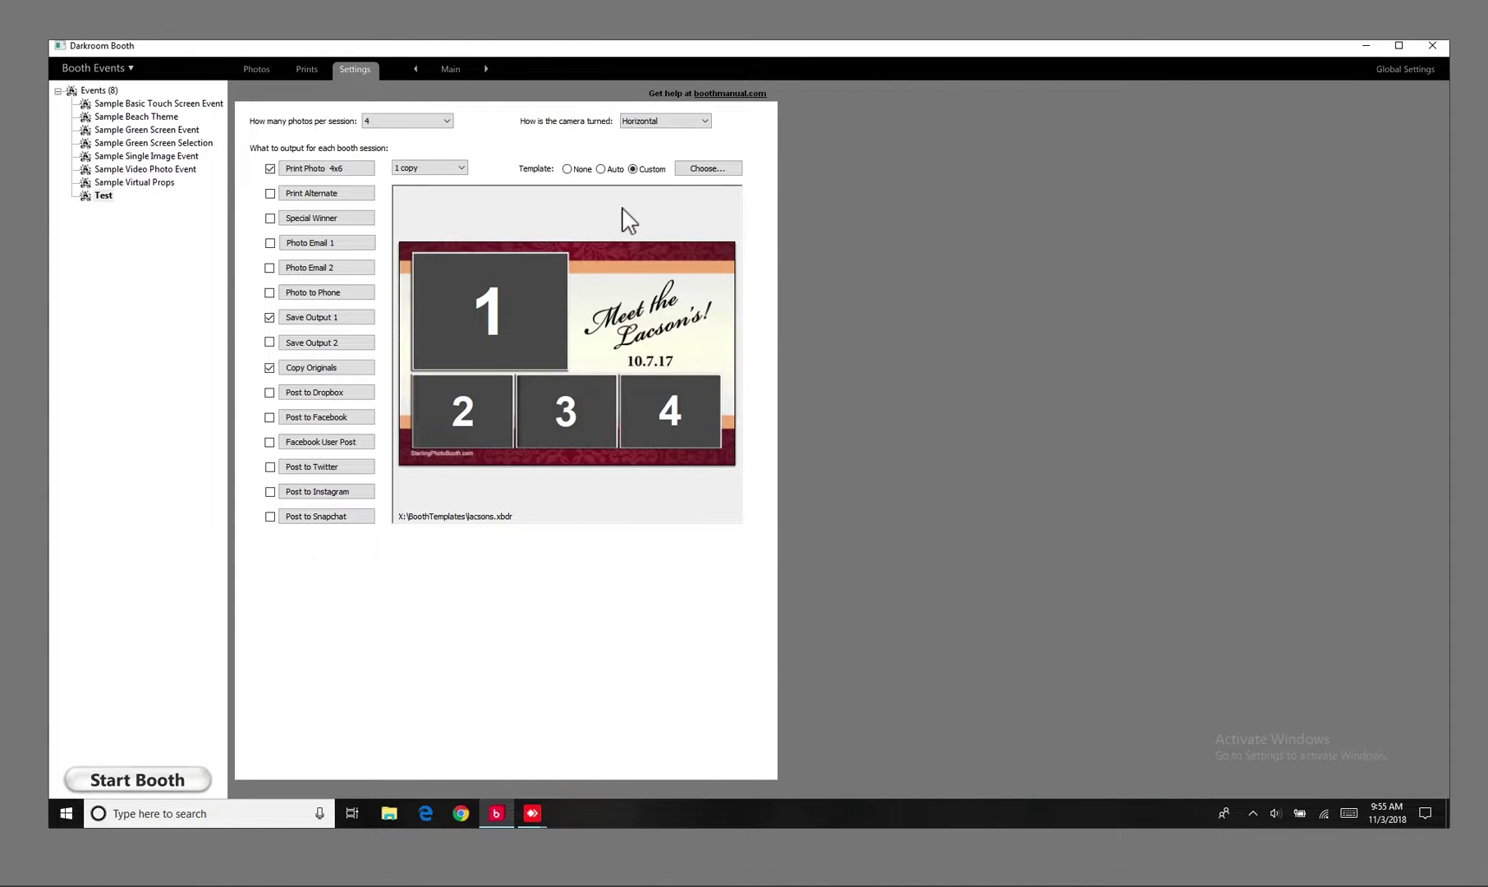
click(705, 169)
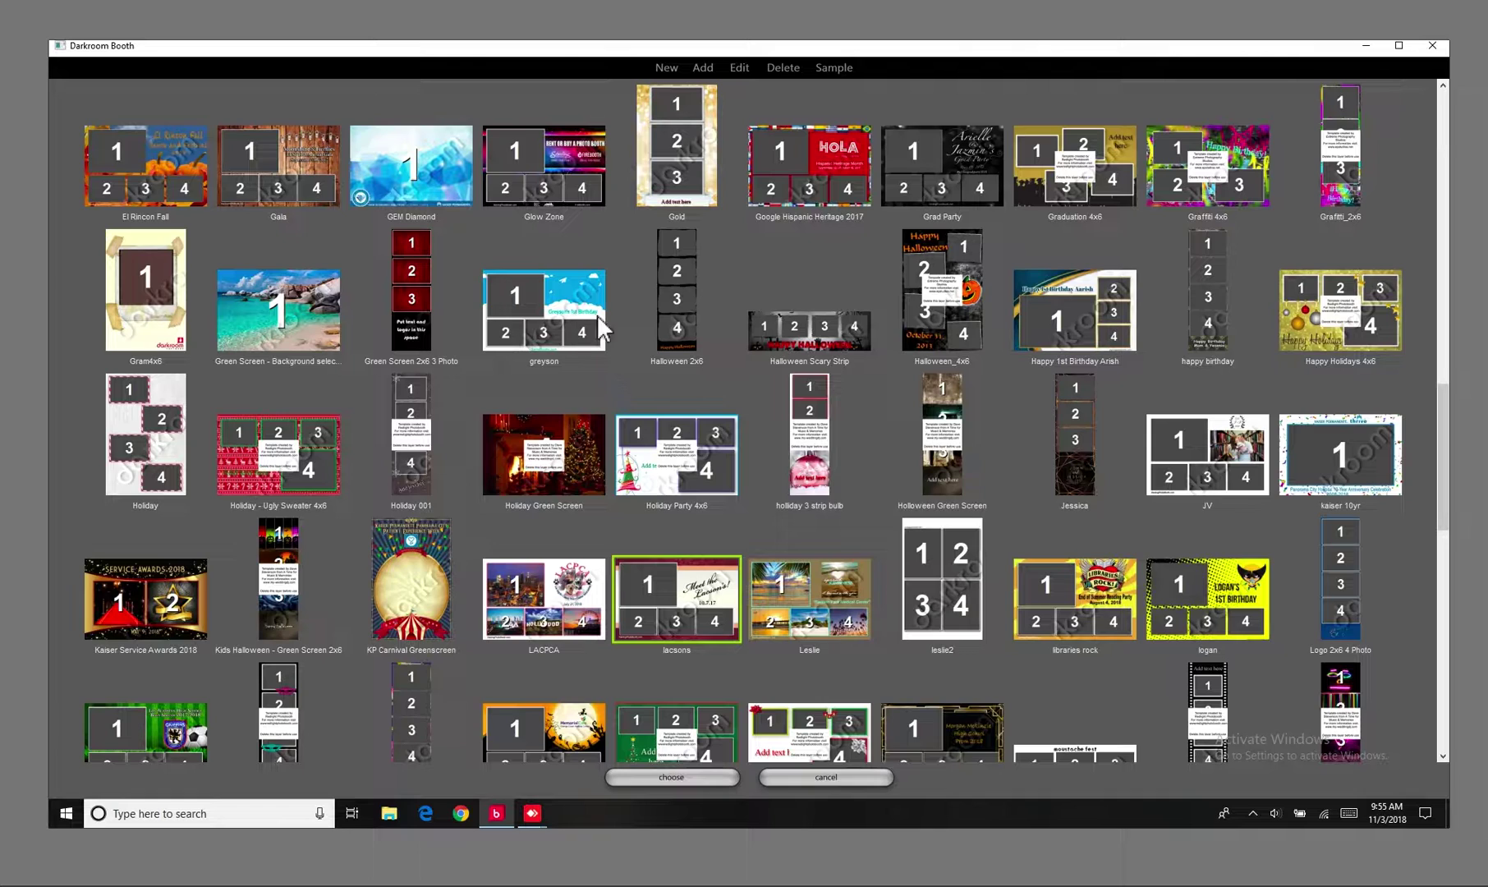
click(1302, 318)
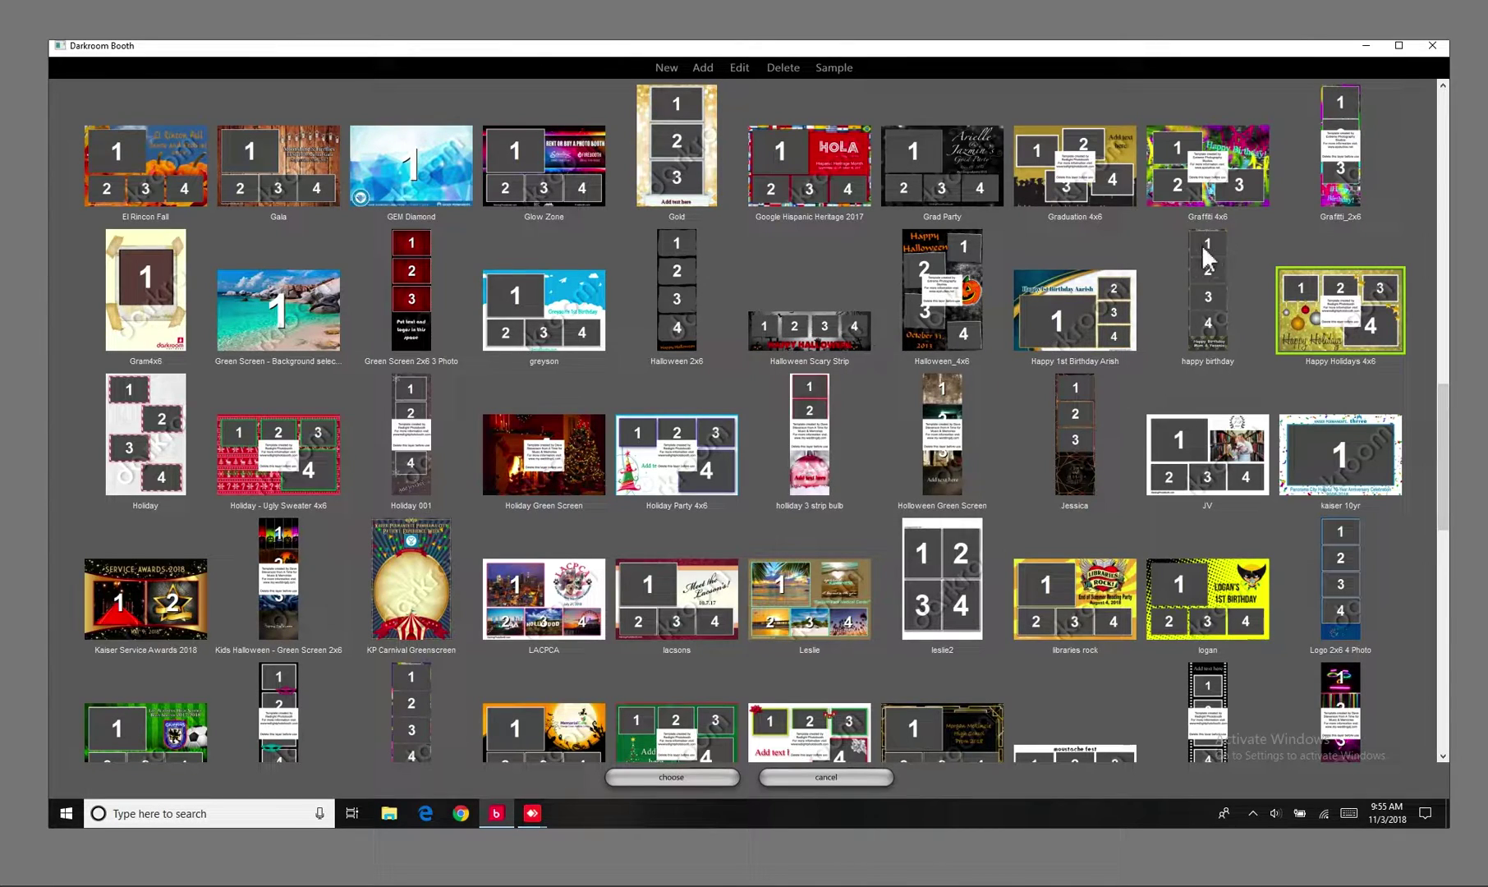
- Open the template for editing and delete the Redlight Photobooth credit notice
click(738, 68)
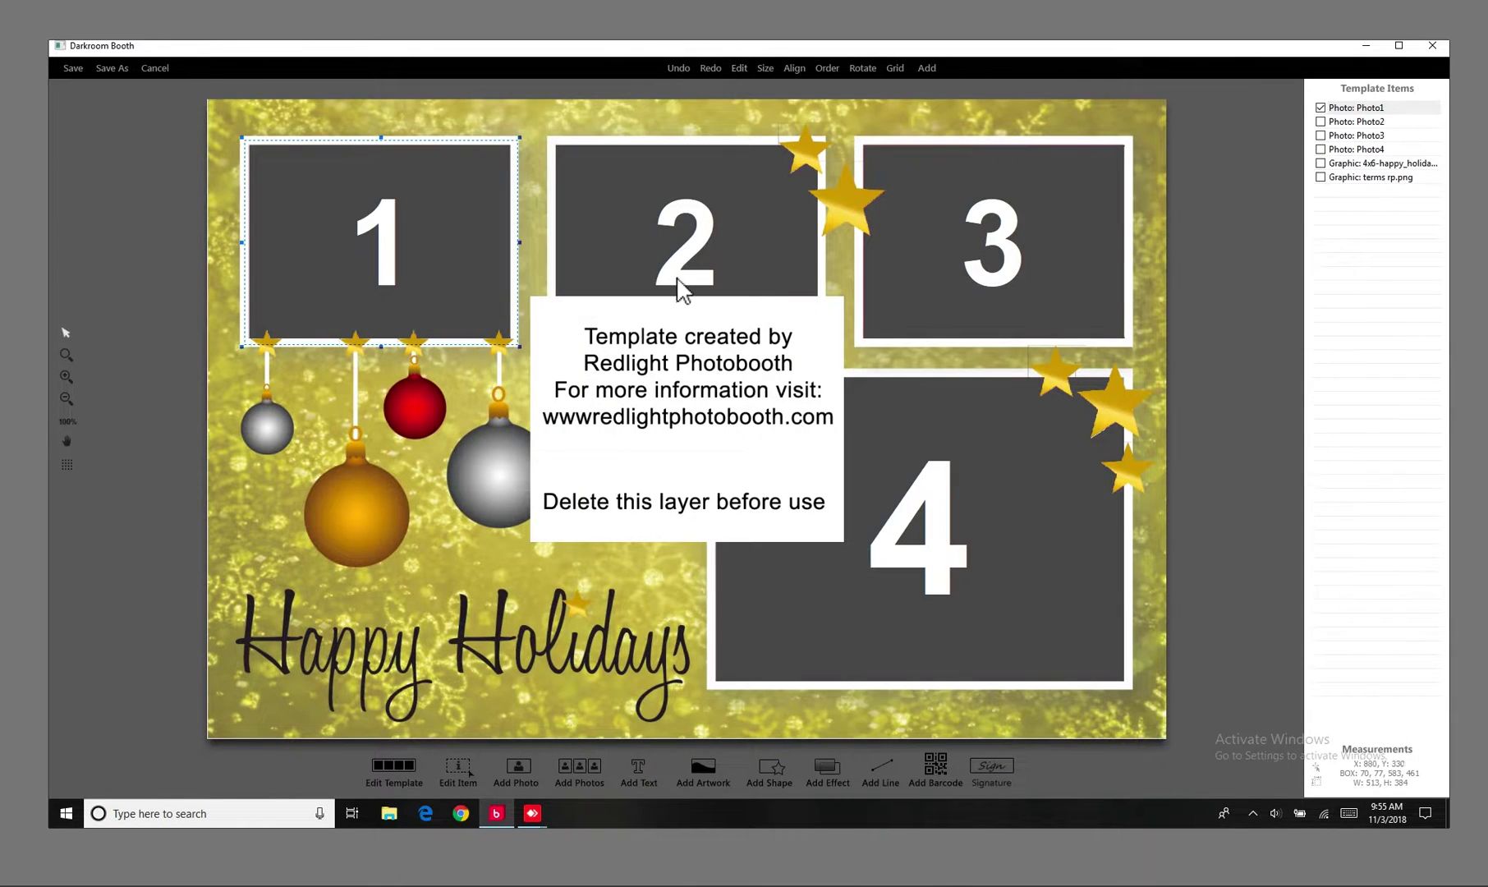
click(671, 338)
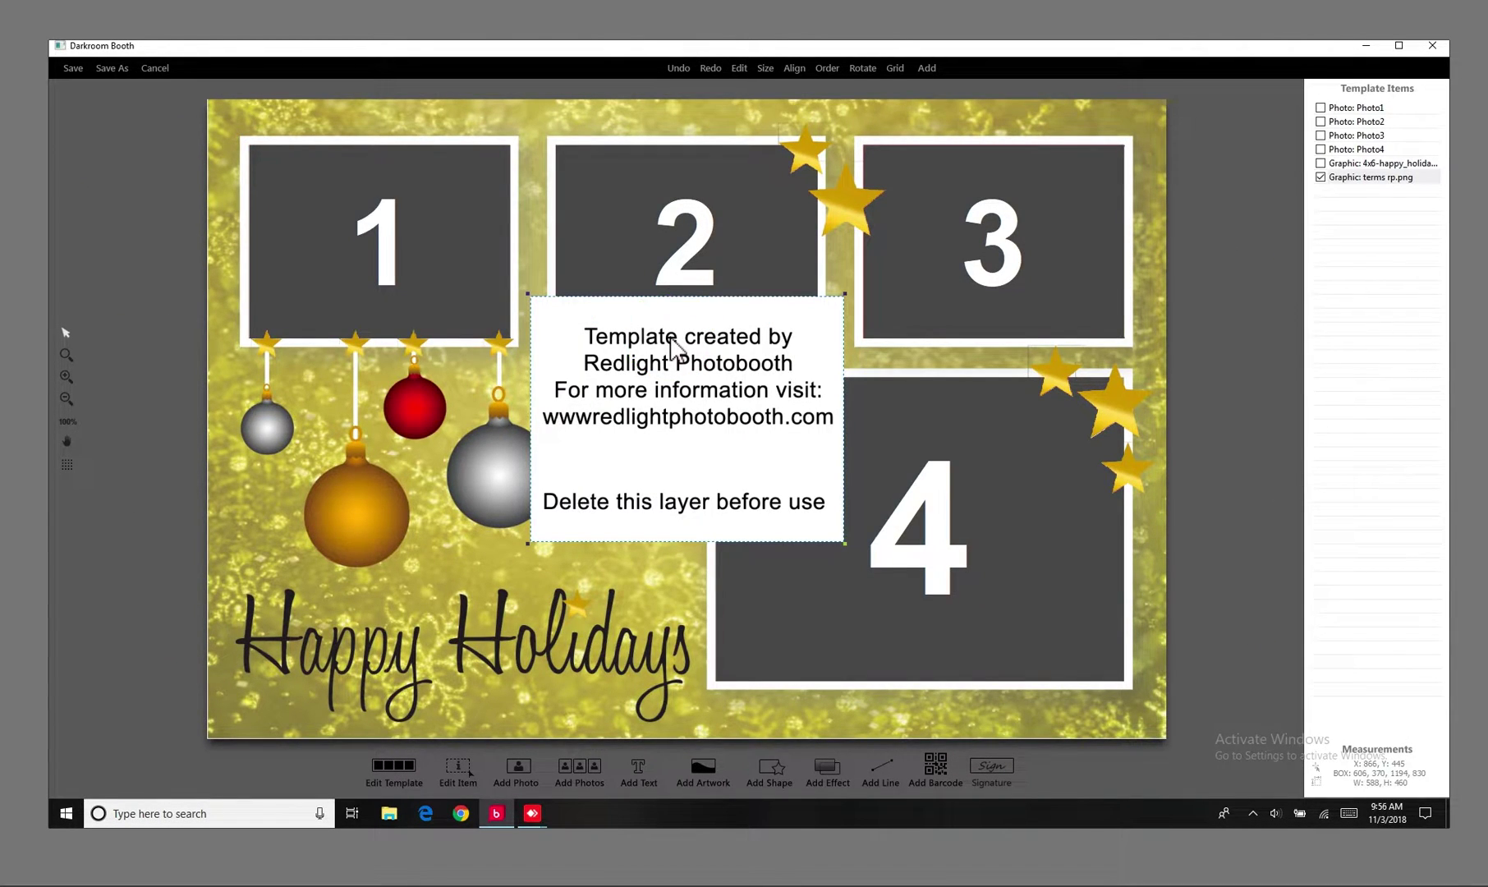
right_click(671, 338)
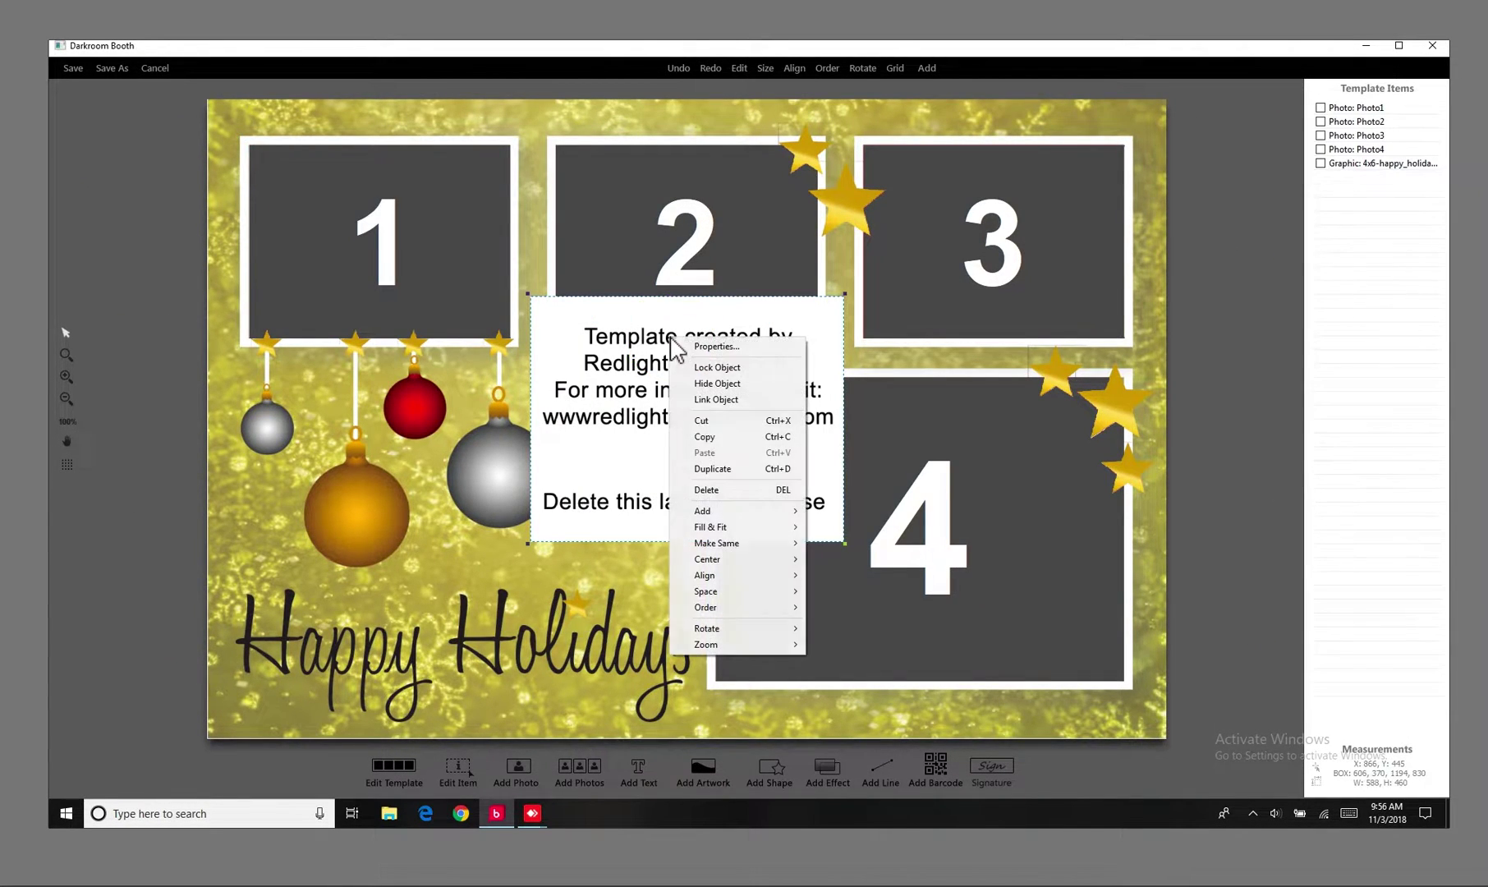
click(730, 490)
click(766, 475)
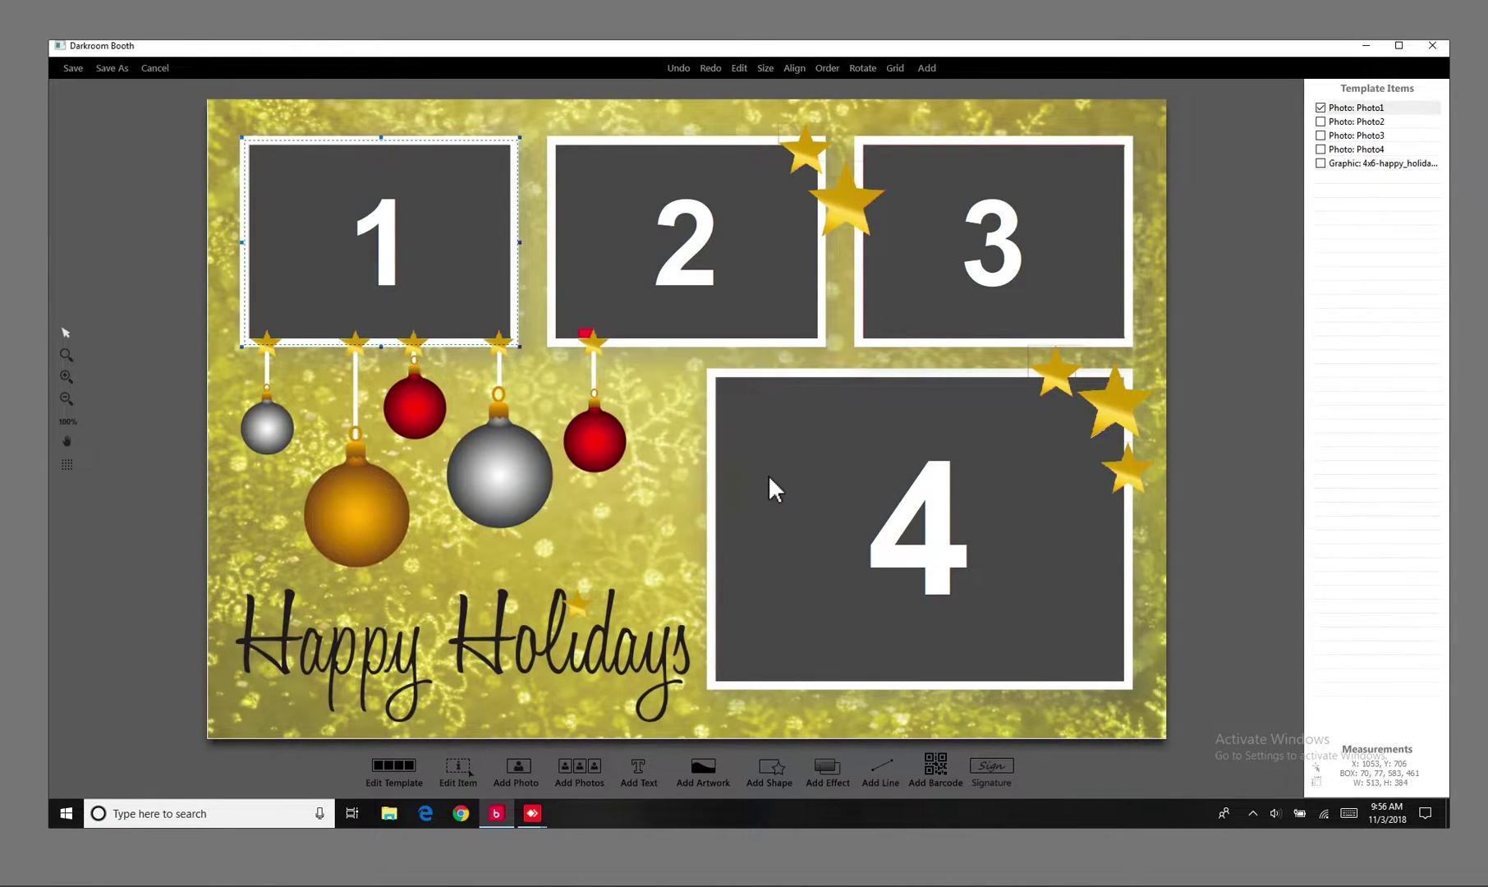
- Shift the holiday background artwork, undo the move, and minimize the editor
click(564, 408)
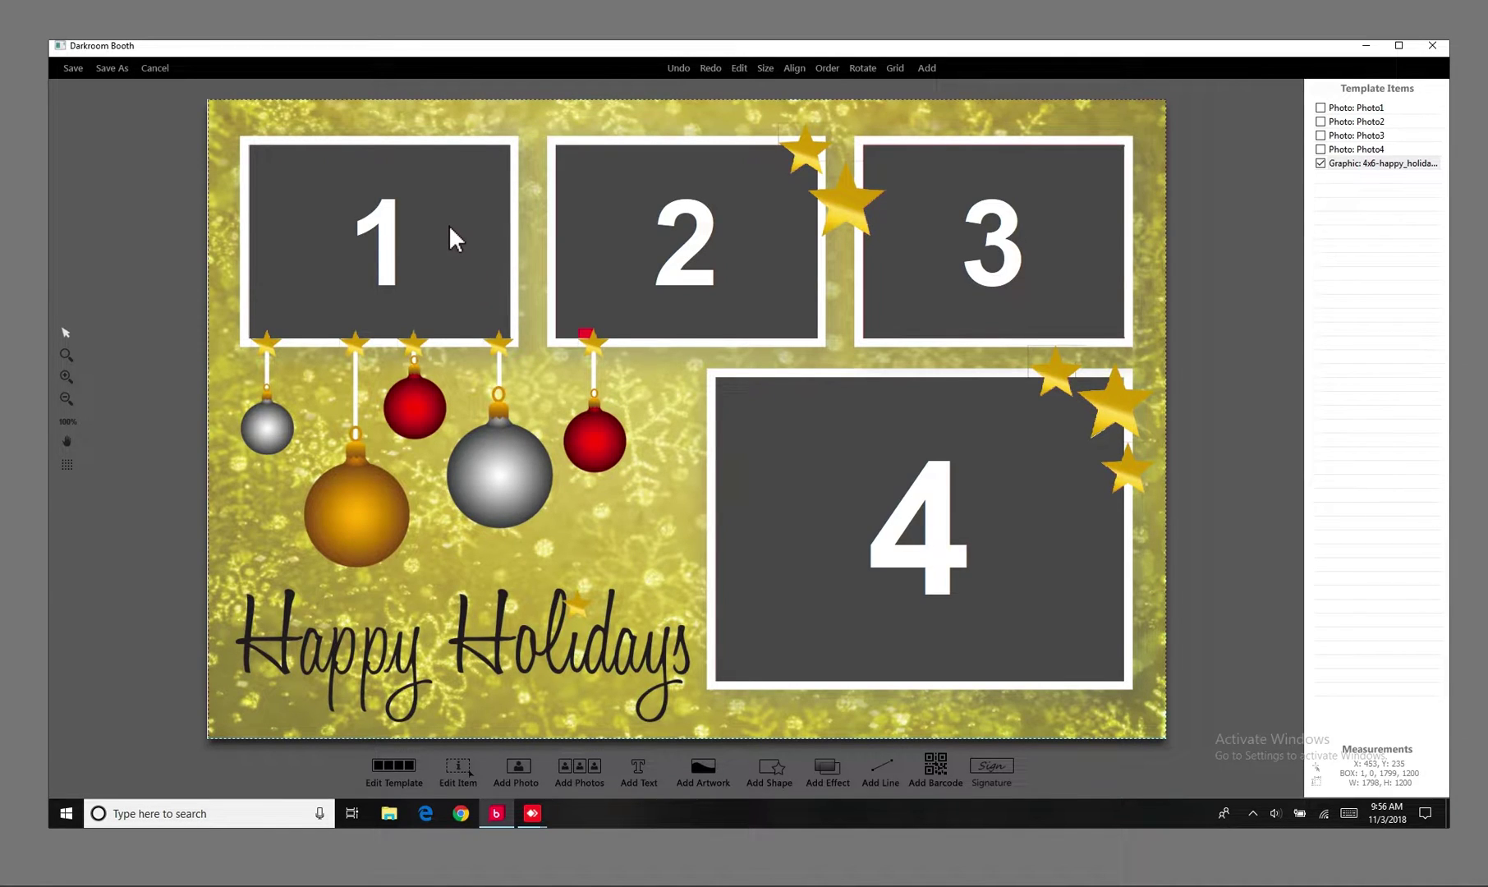
mouse_move(654, 394)
mouse_down()
mouse_move(636, 505)
mouse_move(602, 578)
mouse_up()
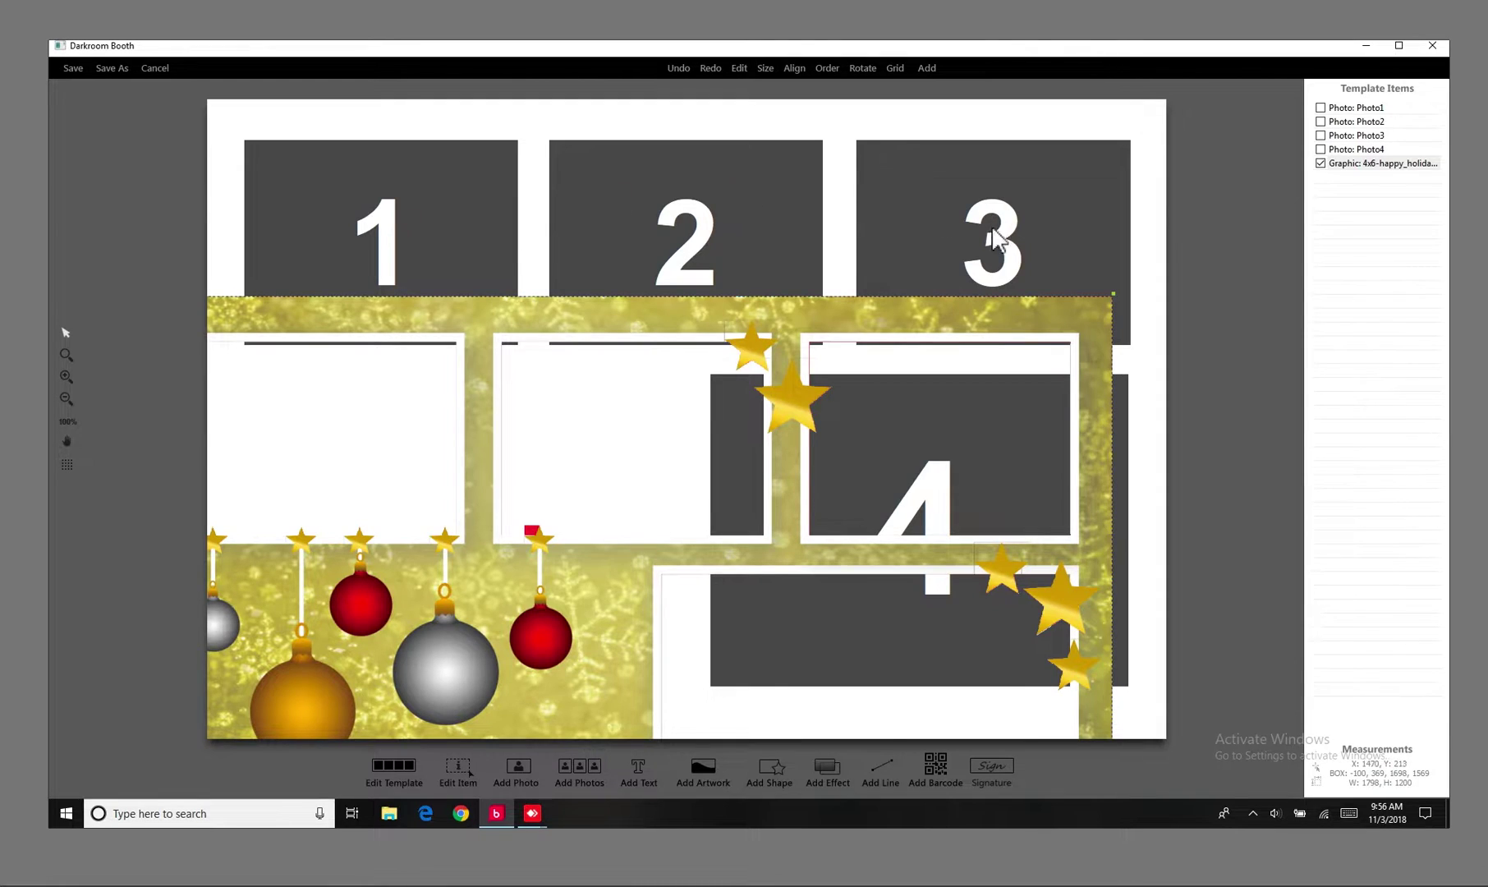
click(676, 67)
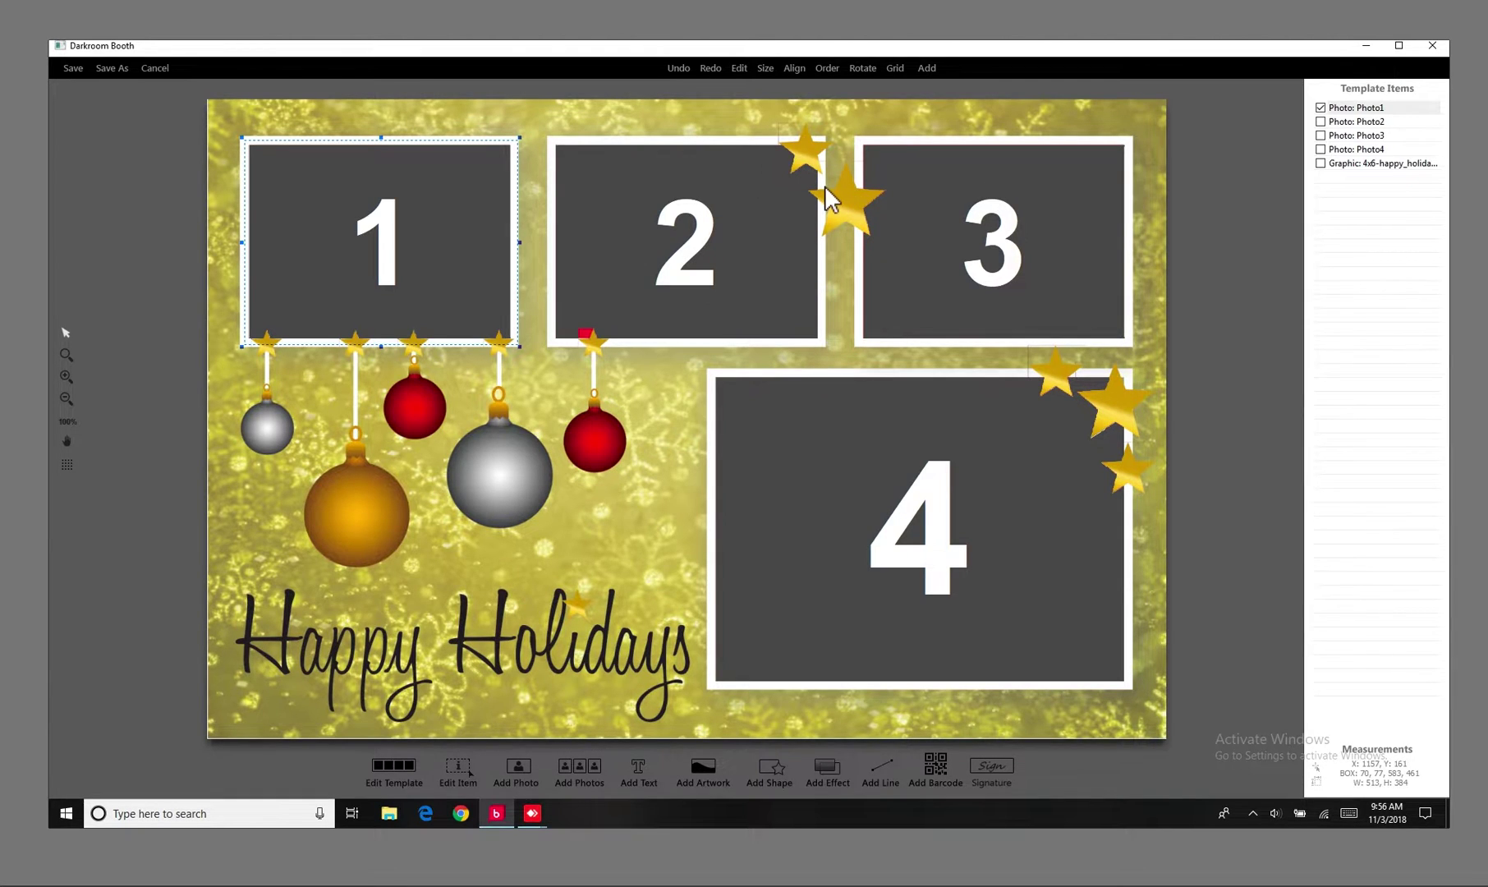
click(1364, 45)
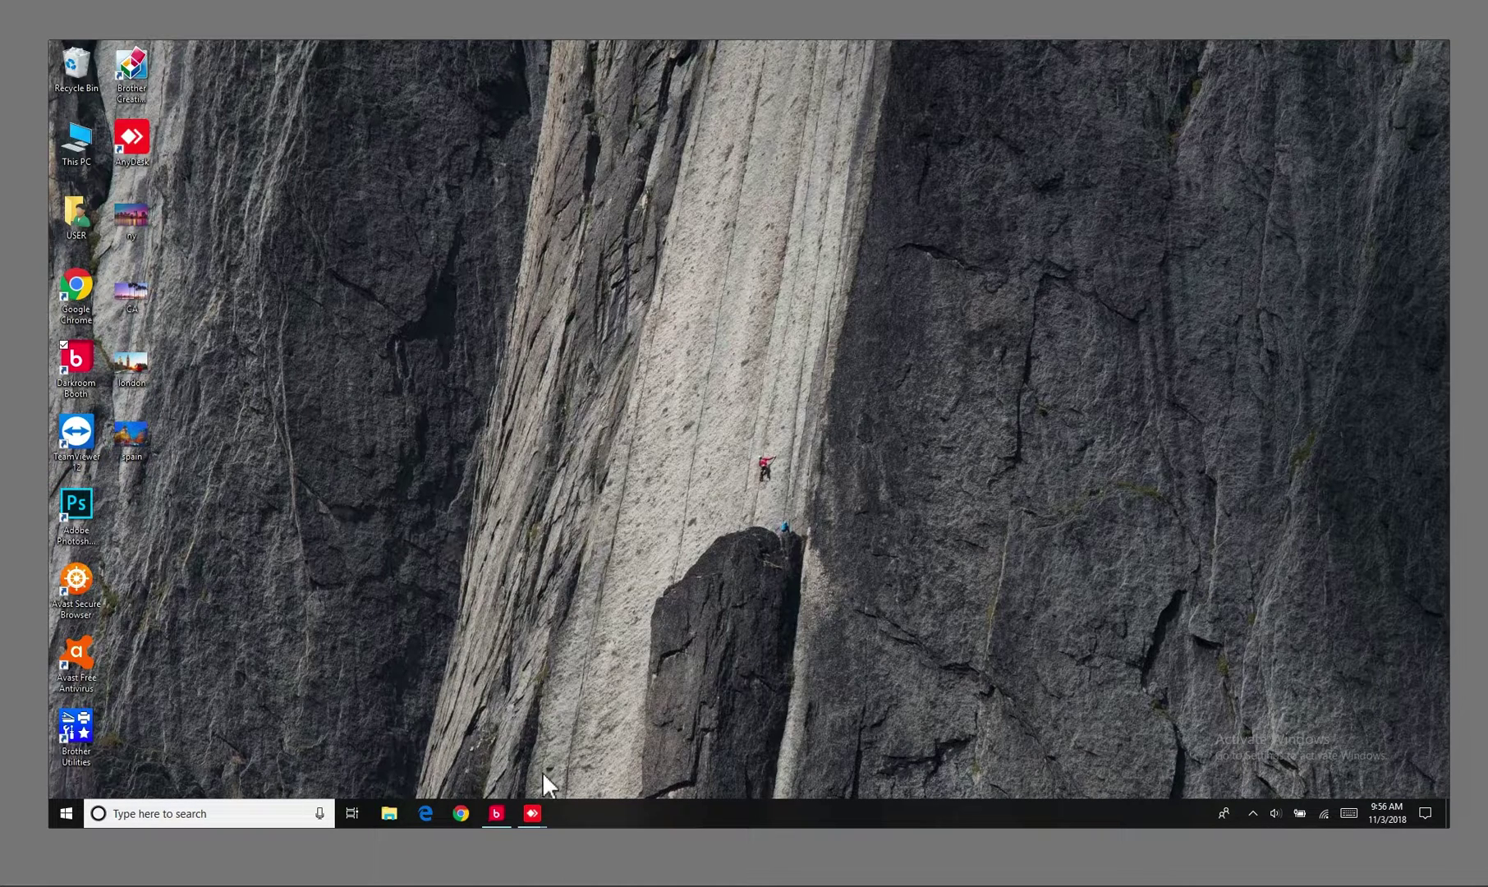
- Restore the editor and add Desktop\CA.jpg to the template as a new artwork graphic
click(496, 812)
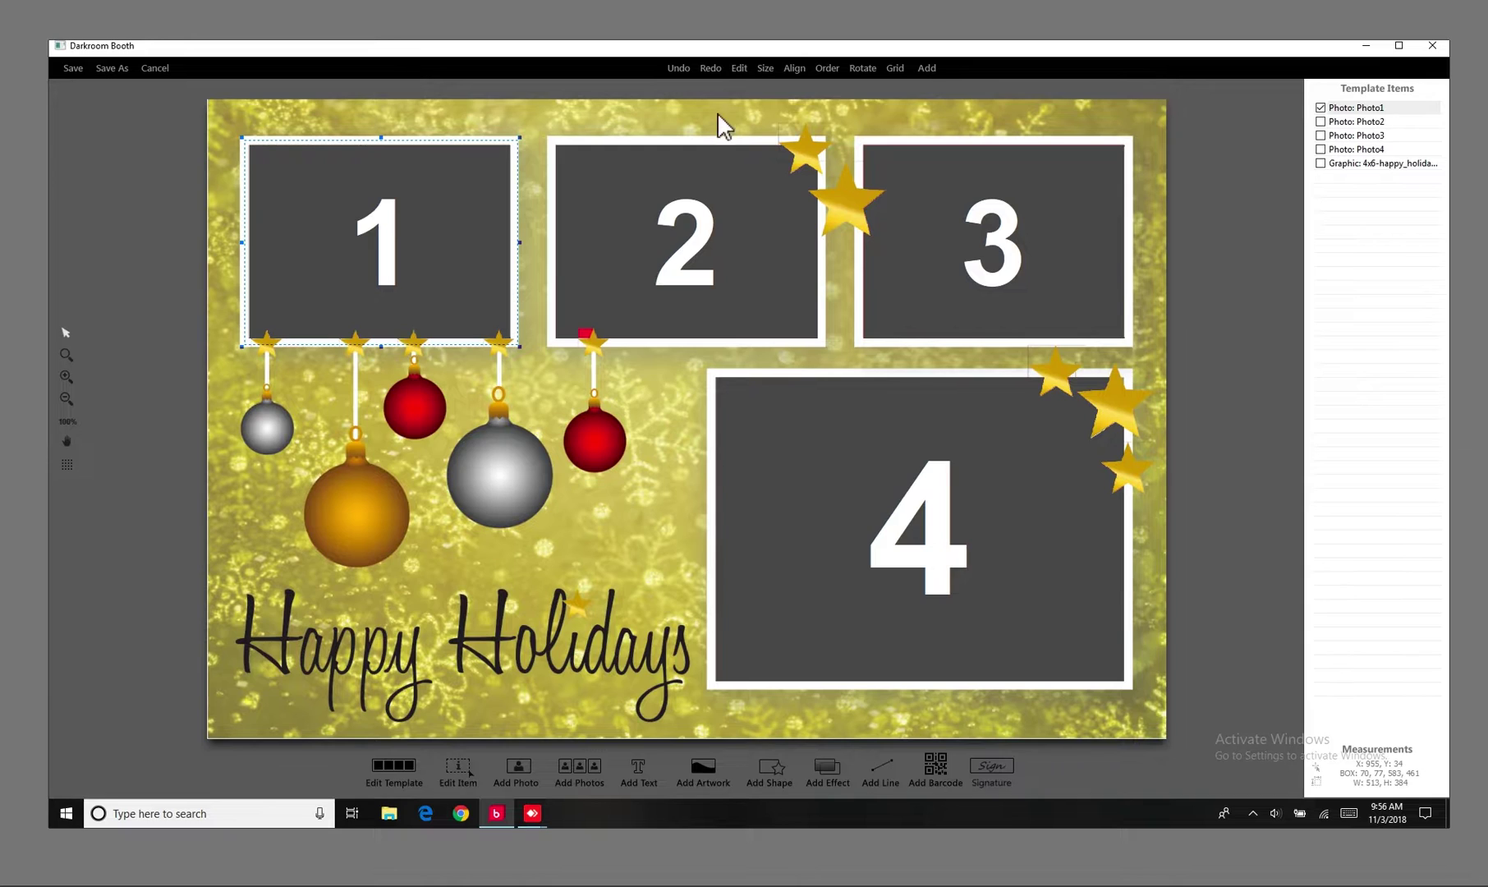
click(709, 770)
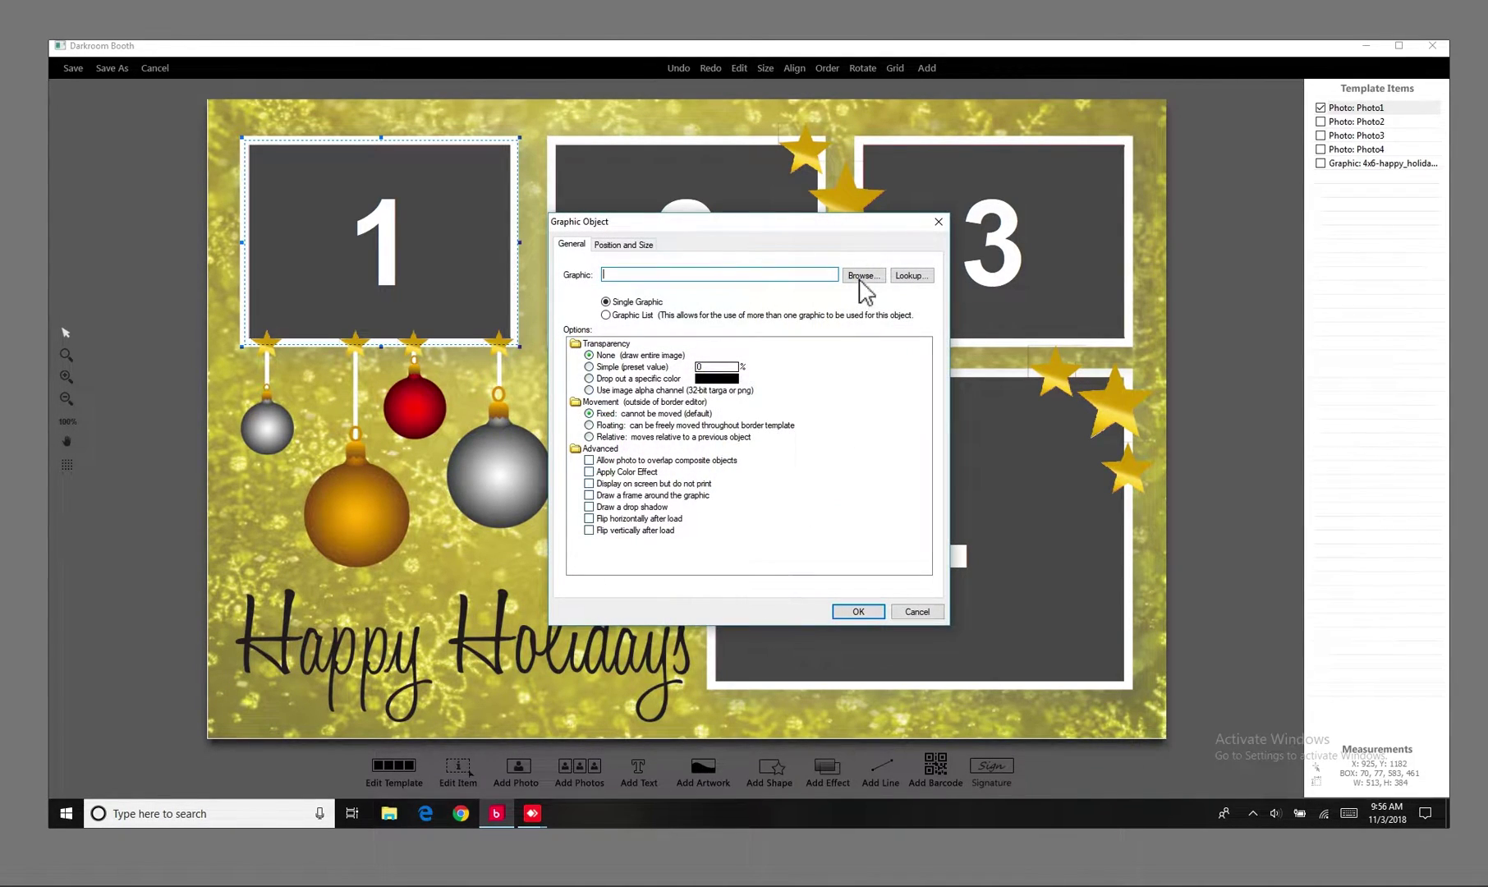
click(862, 277)
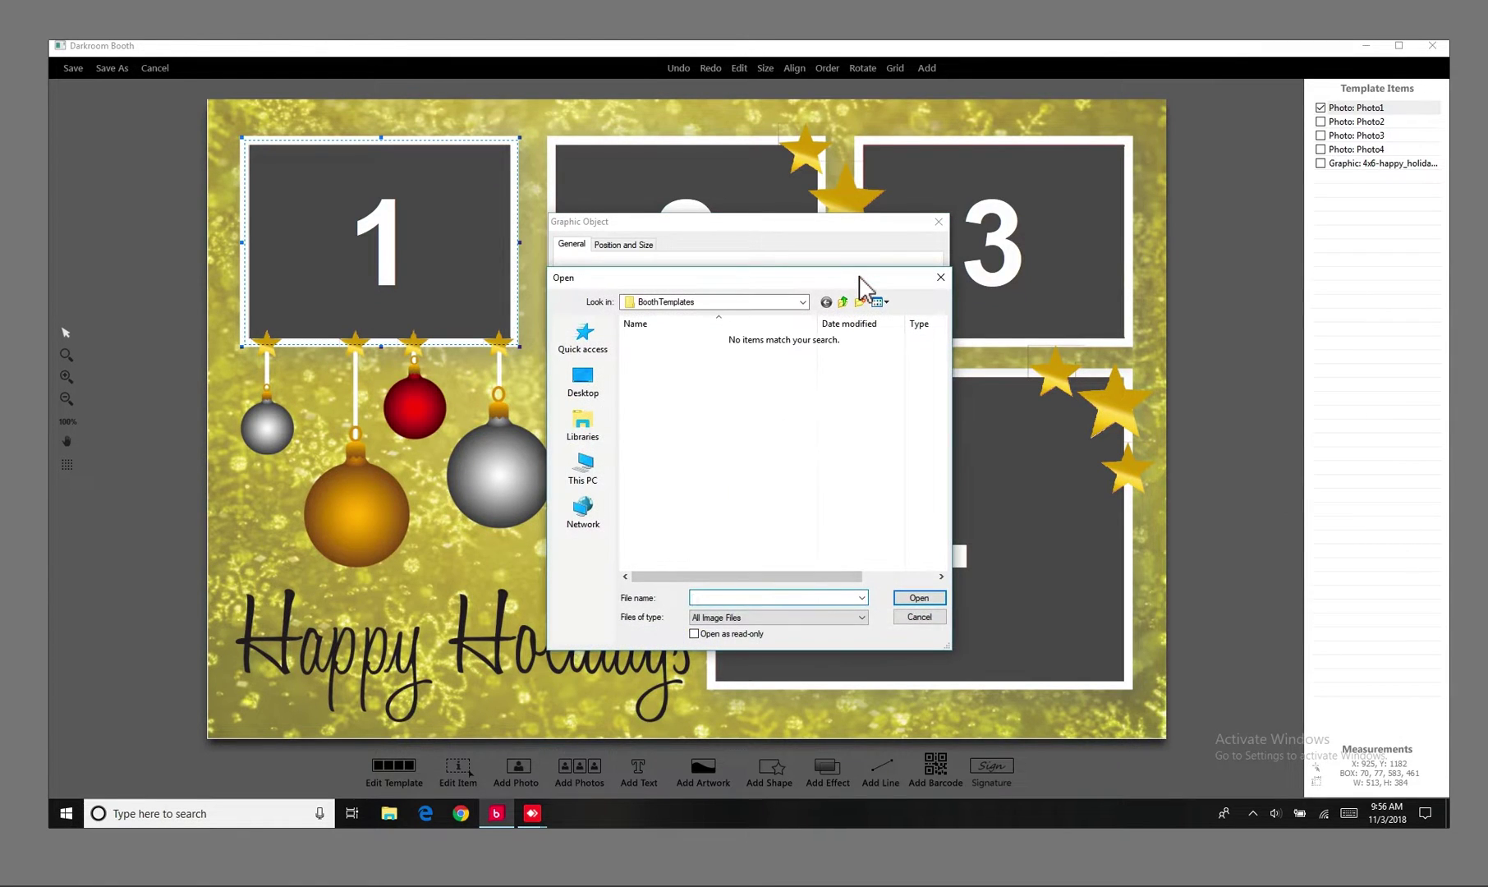
click(584, 465)
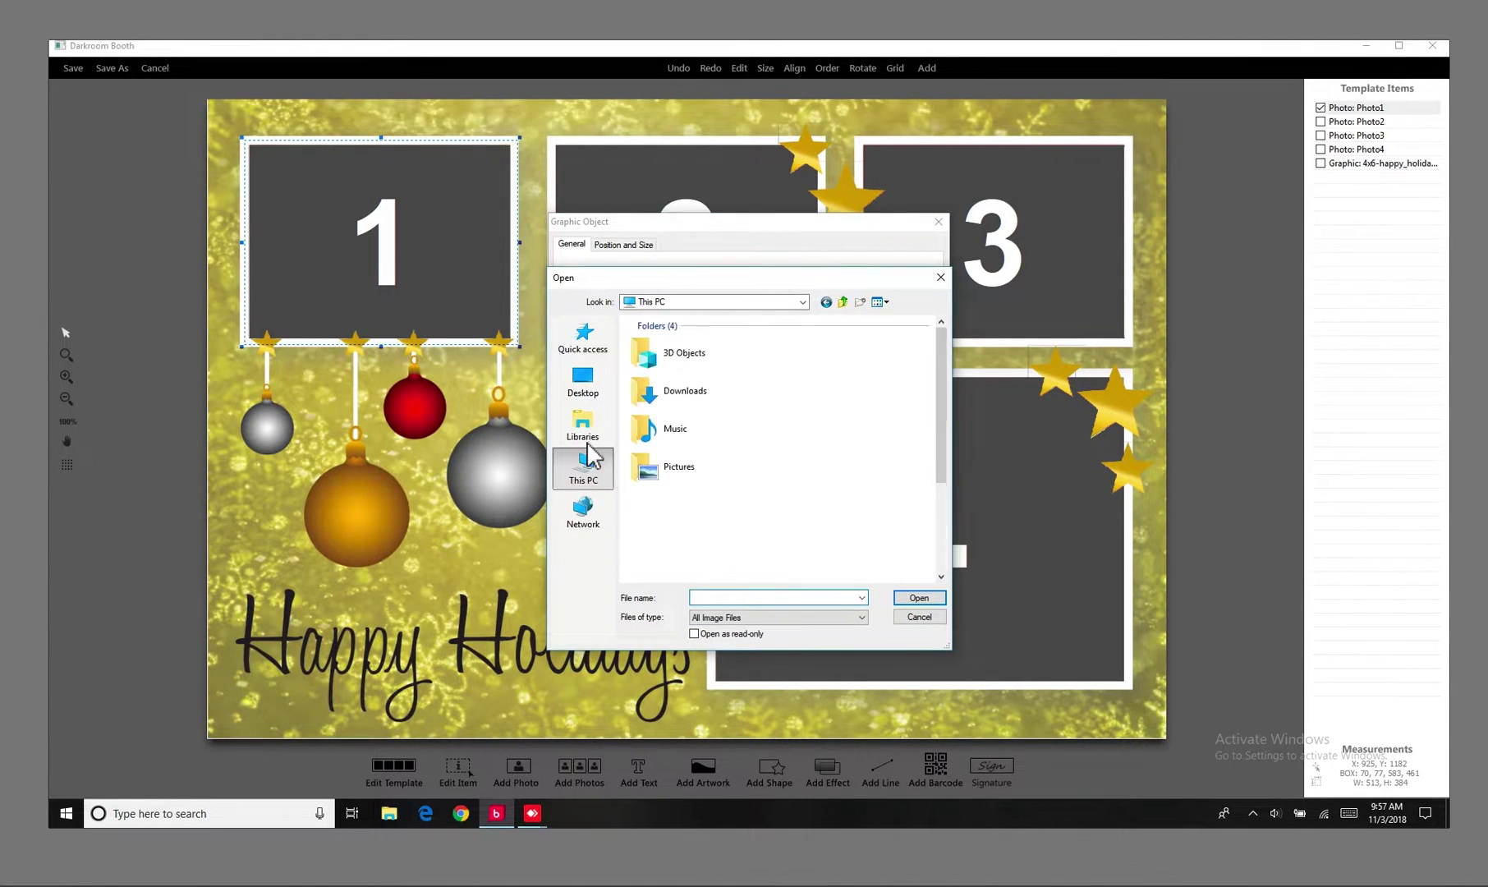
click(582, 384)
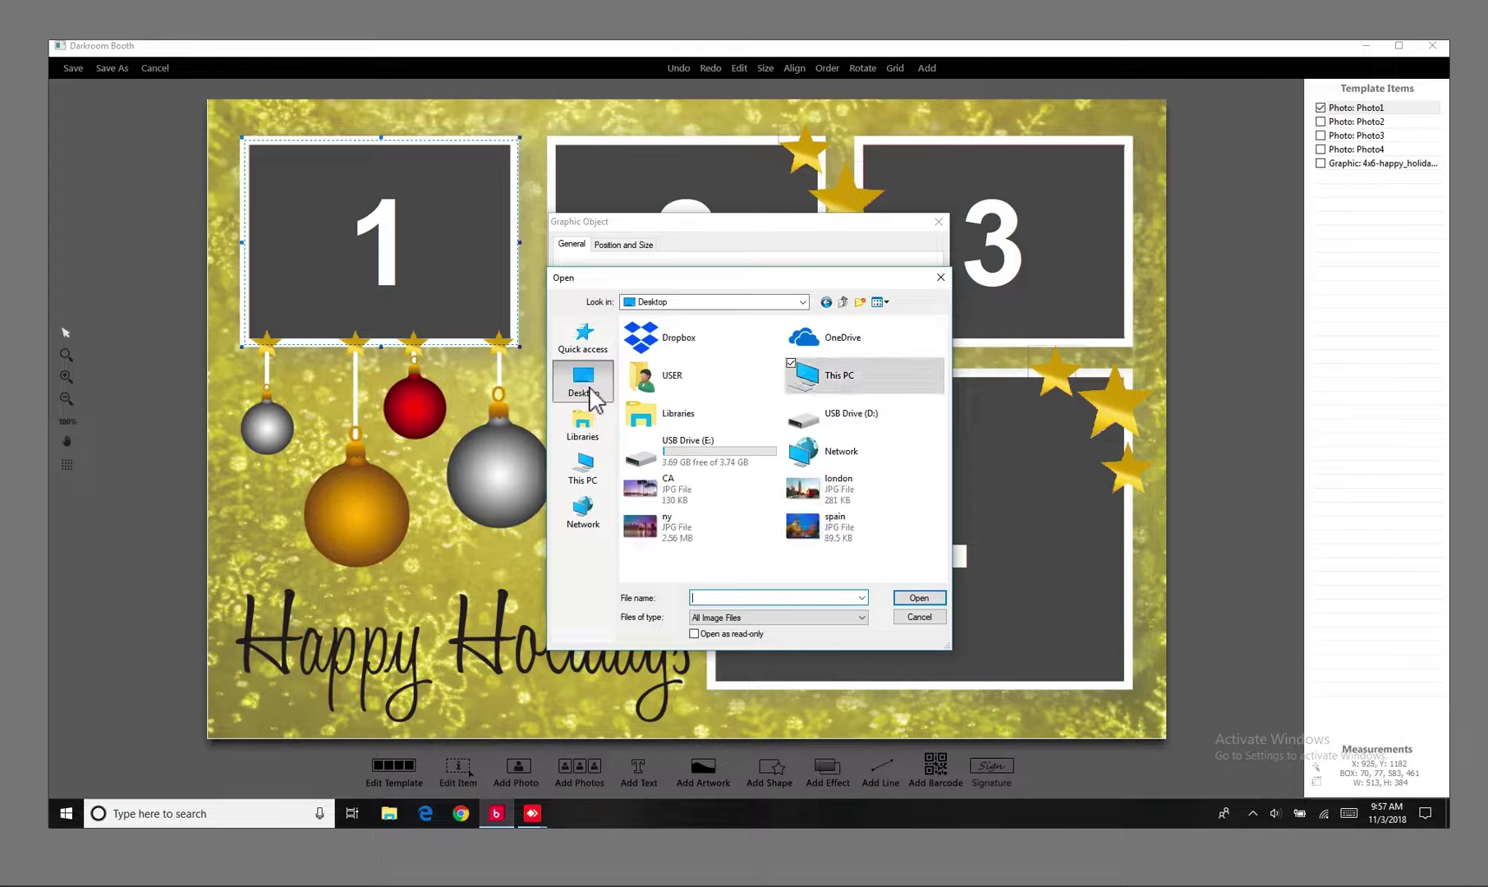
click(683, 512)
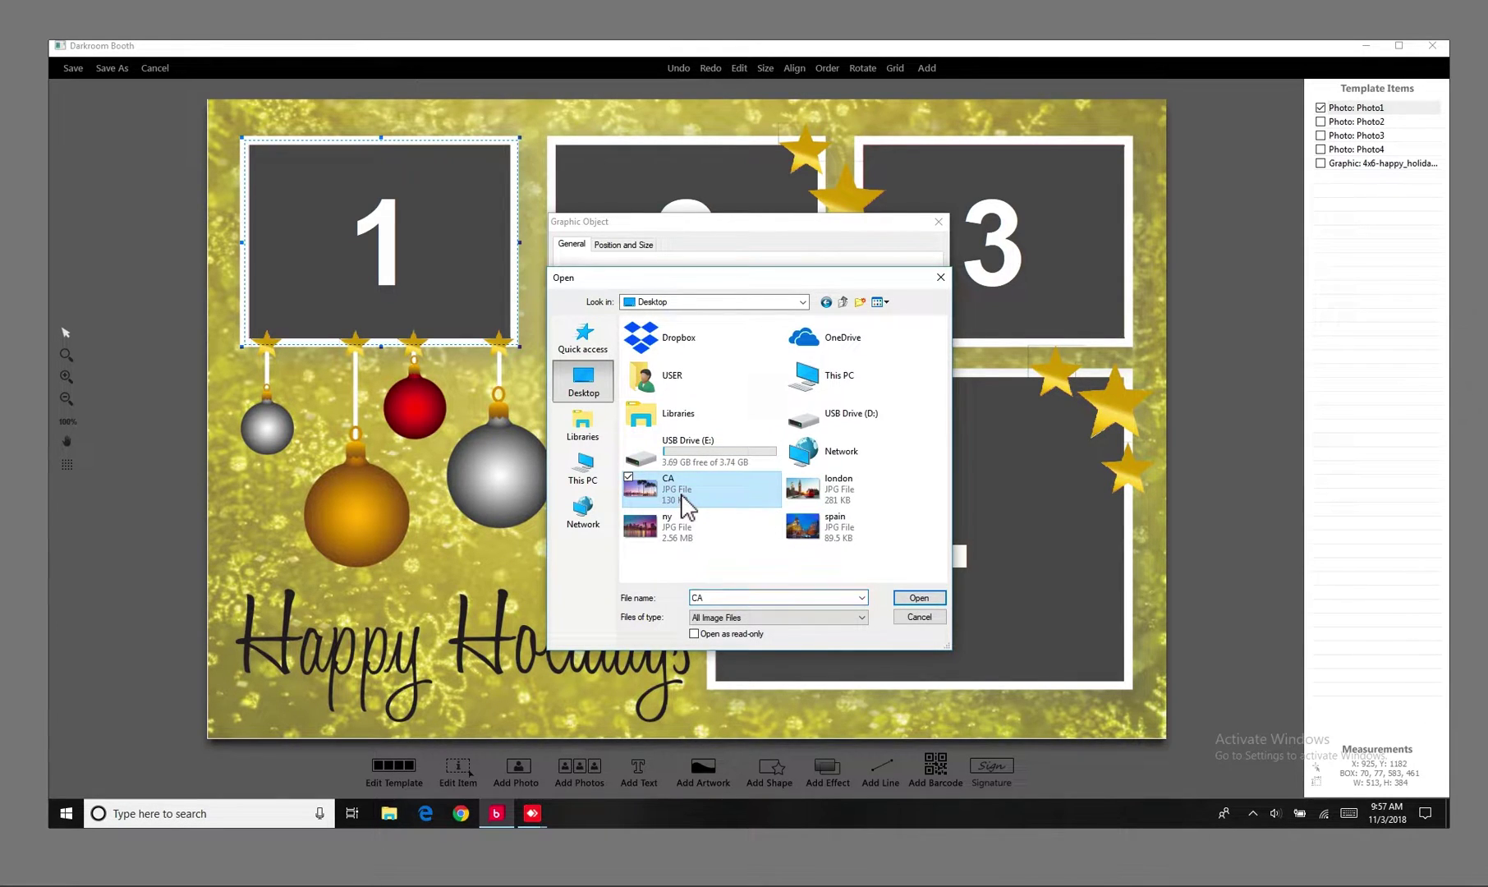
click(923, 599)
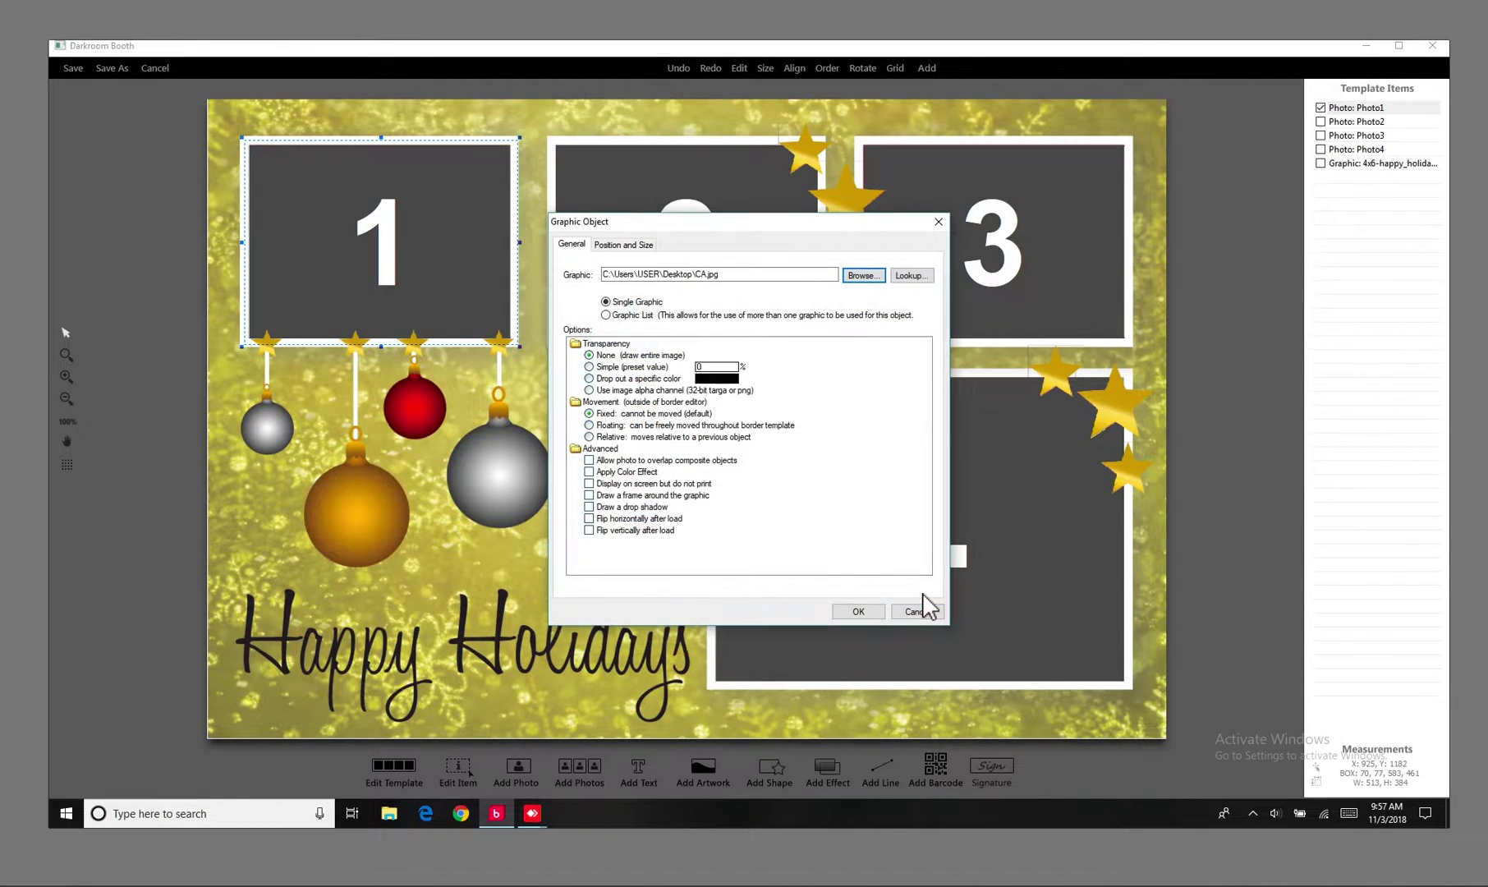
click(870, 614)
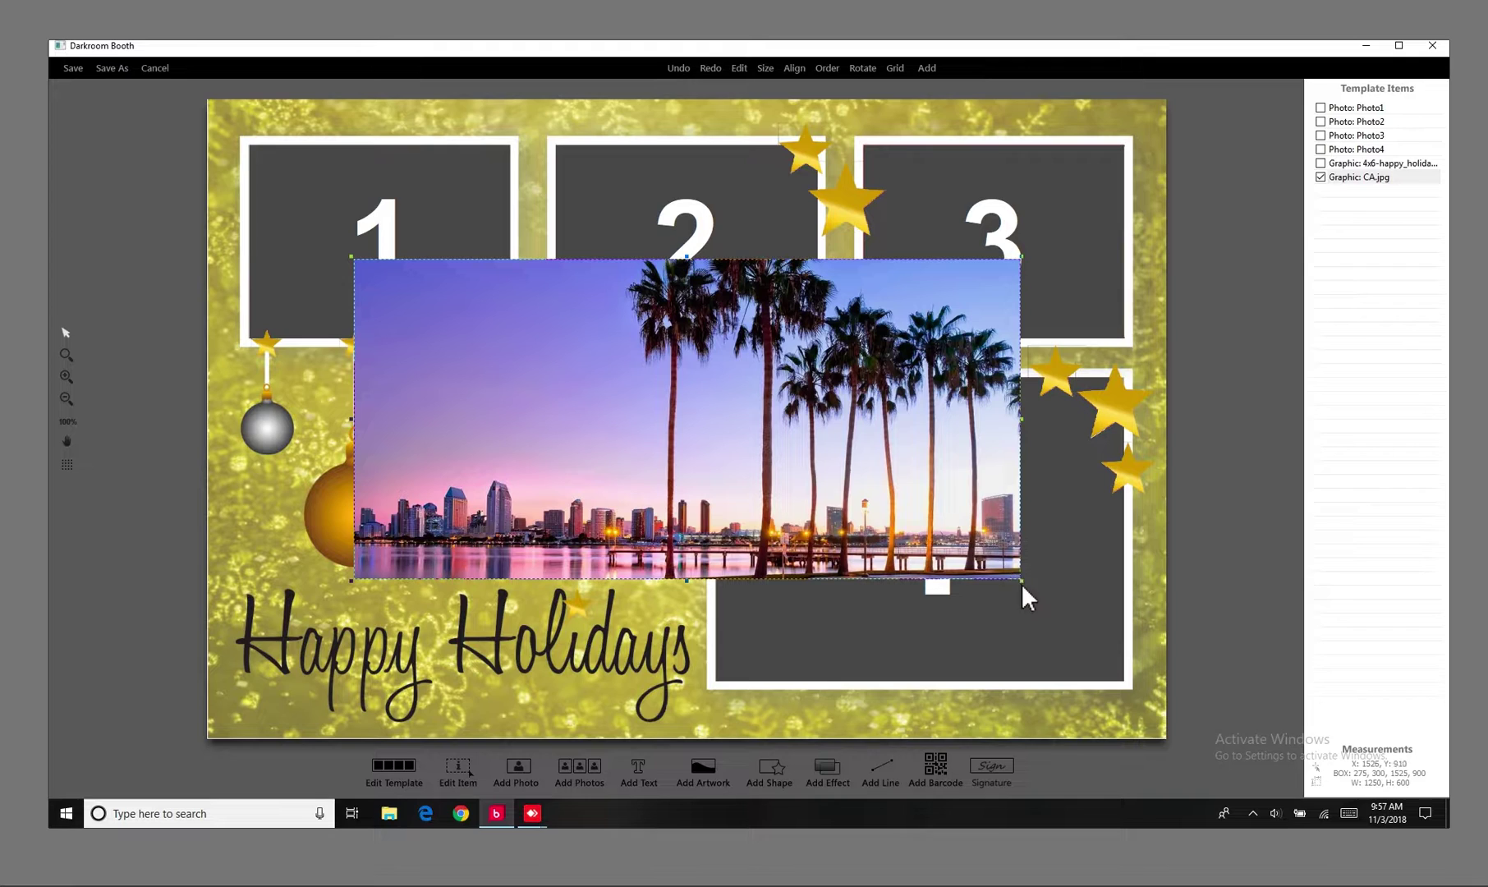
- Shrink the CA.jpg palm-tree graphic and move it over photo box 1 at top-left
drag(1020, 578, 889, 508)
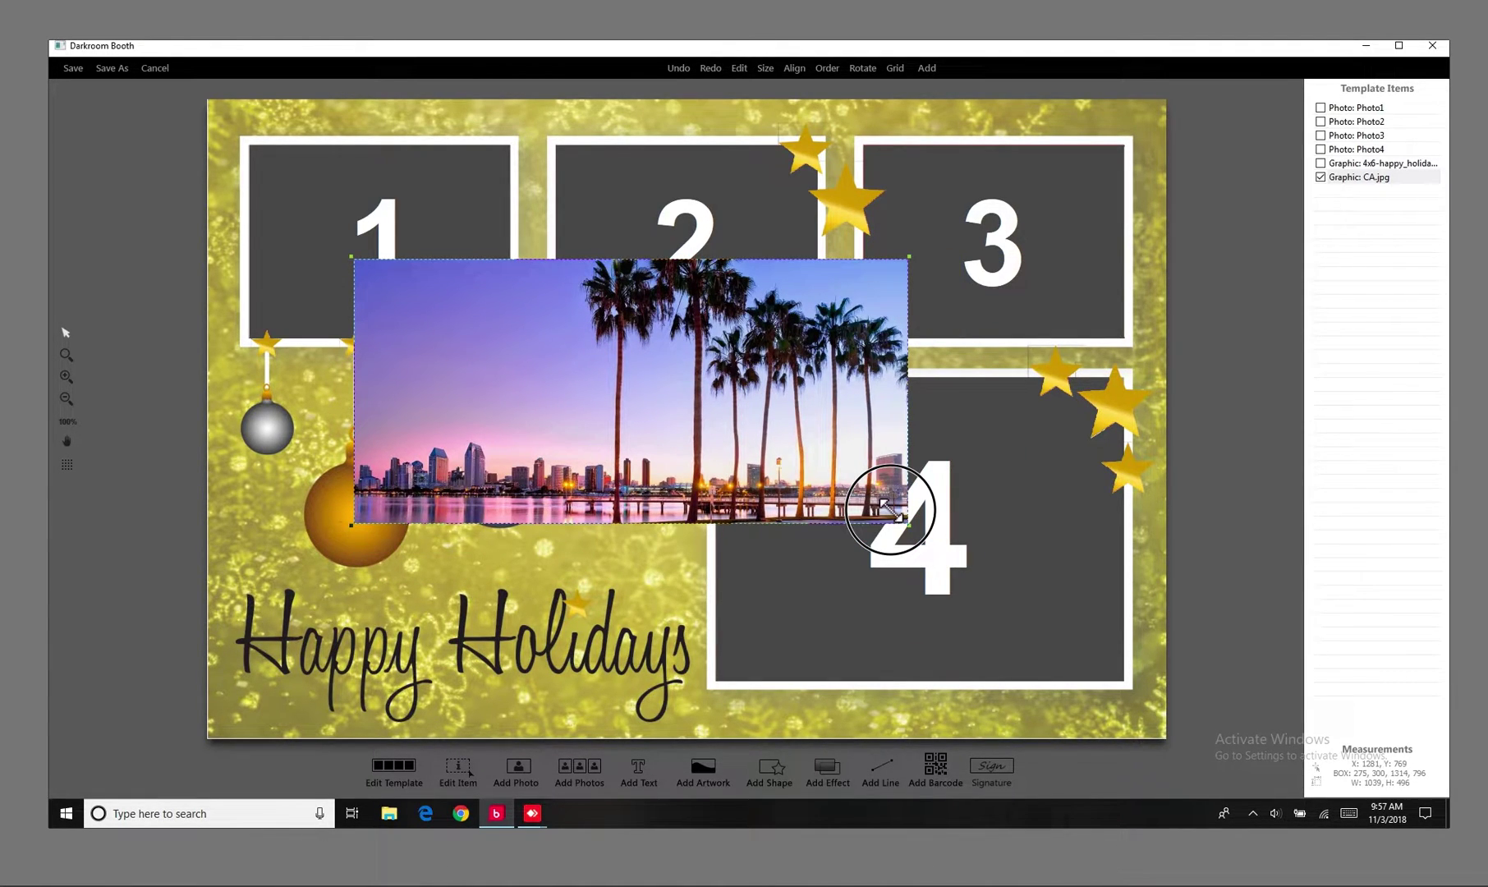
drag(860, 359, 442, 217)
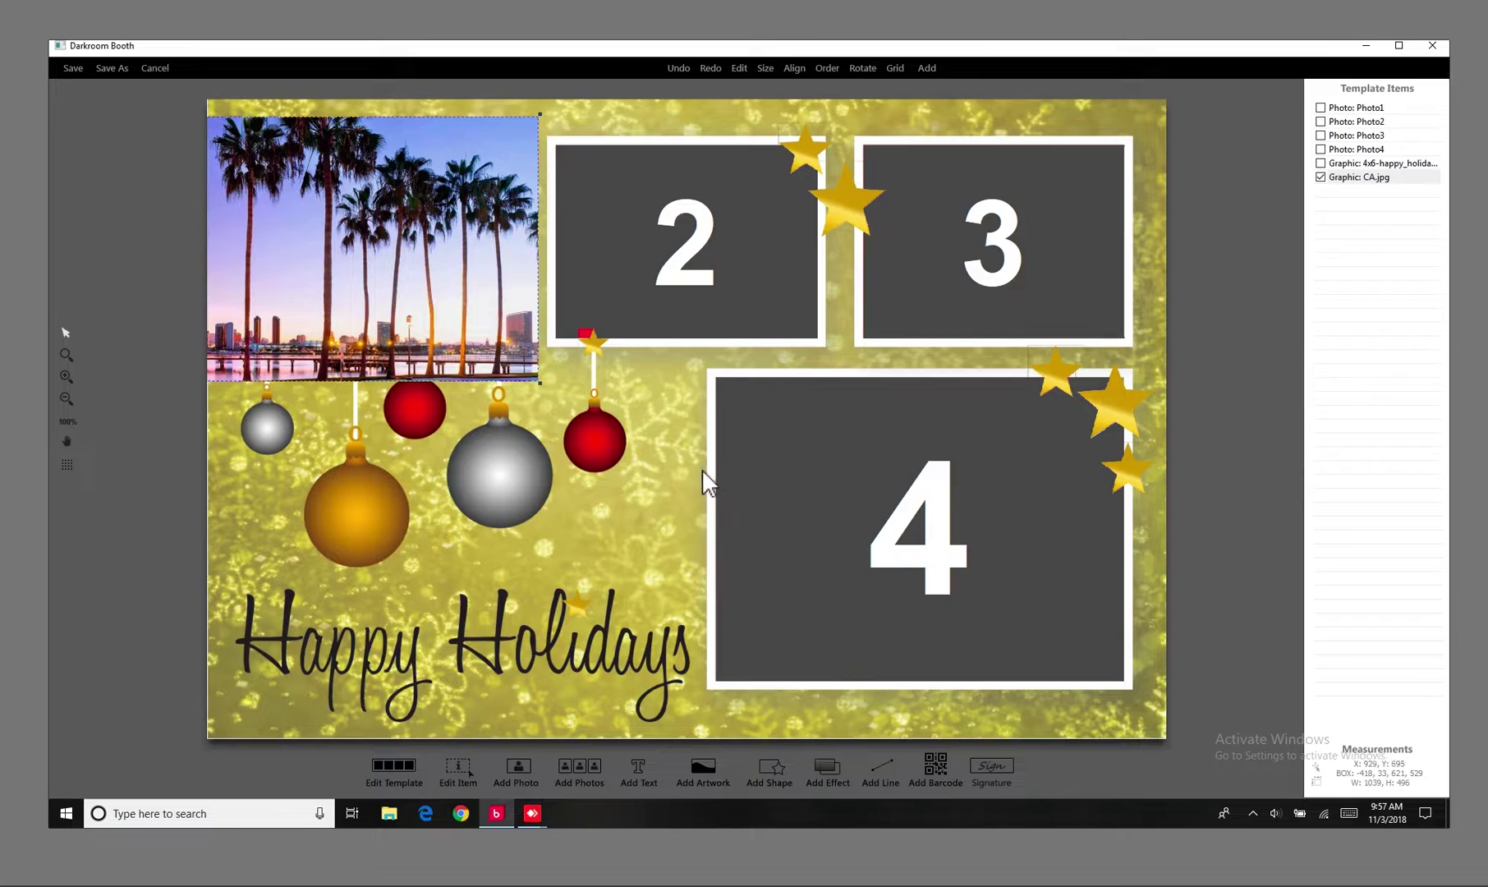
click(670, 469)
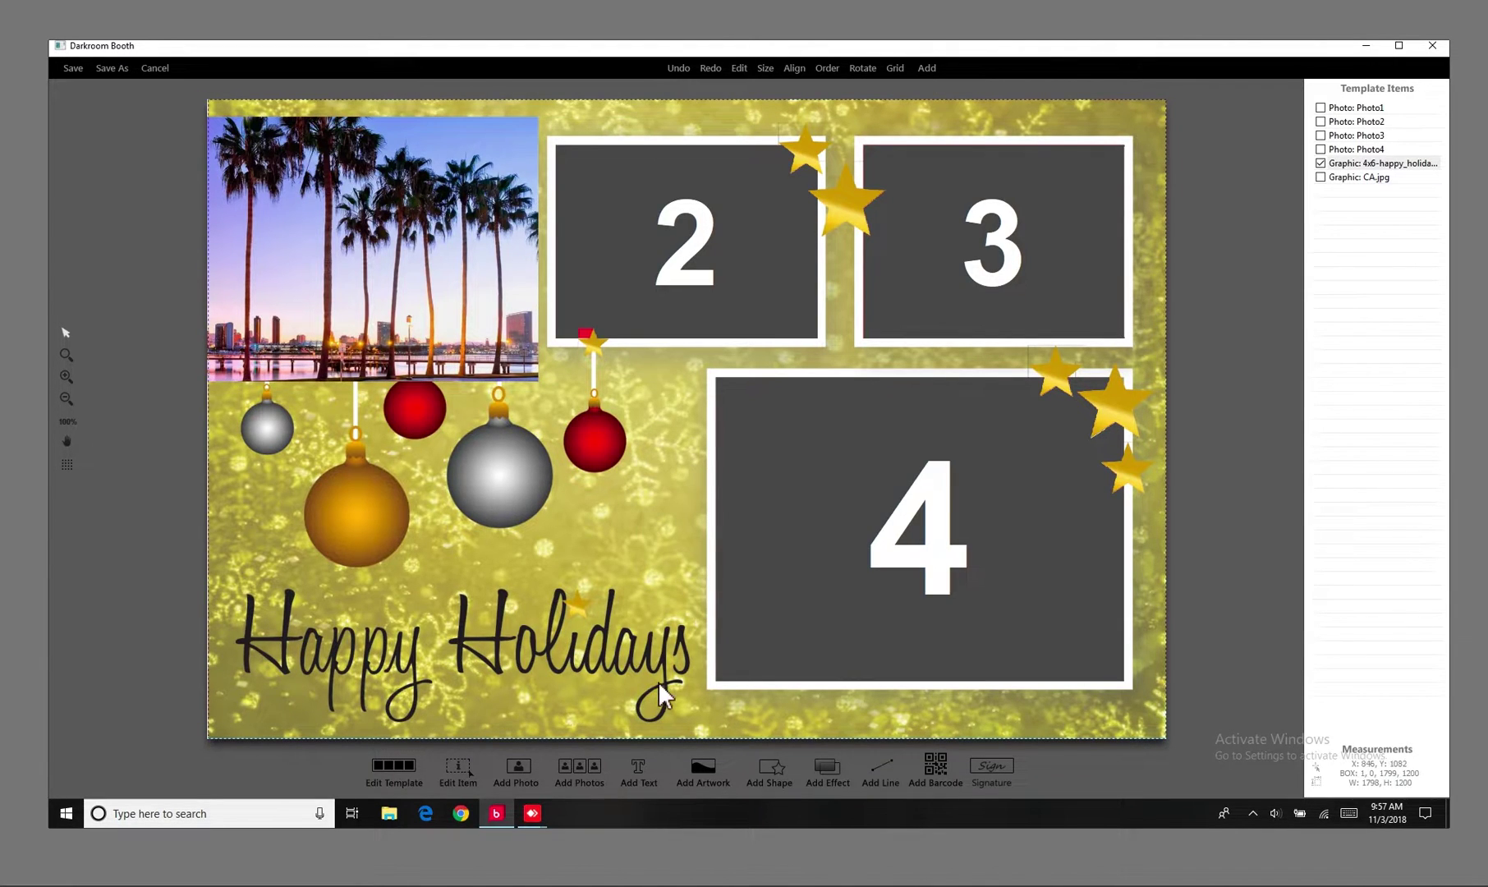
click(401, 281)
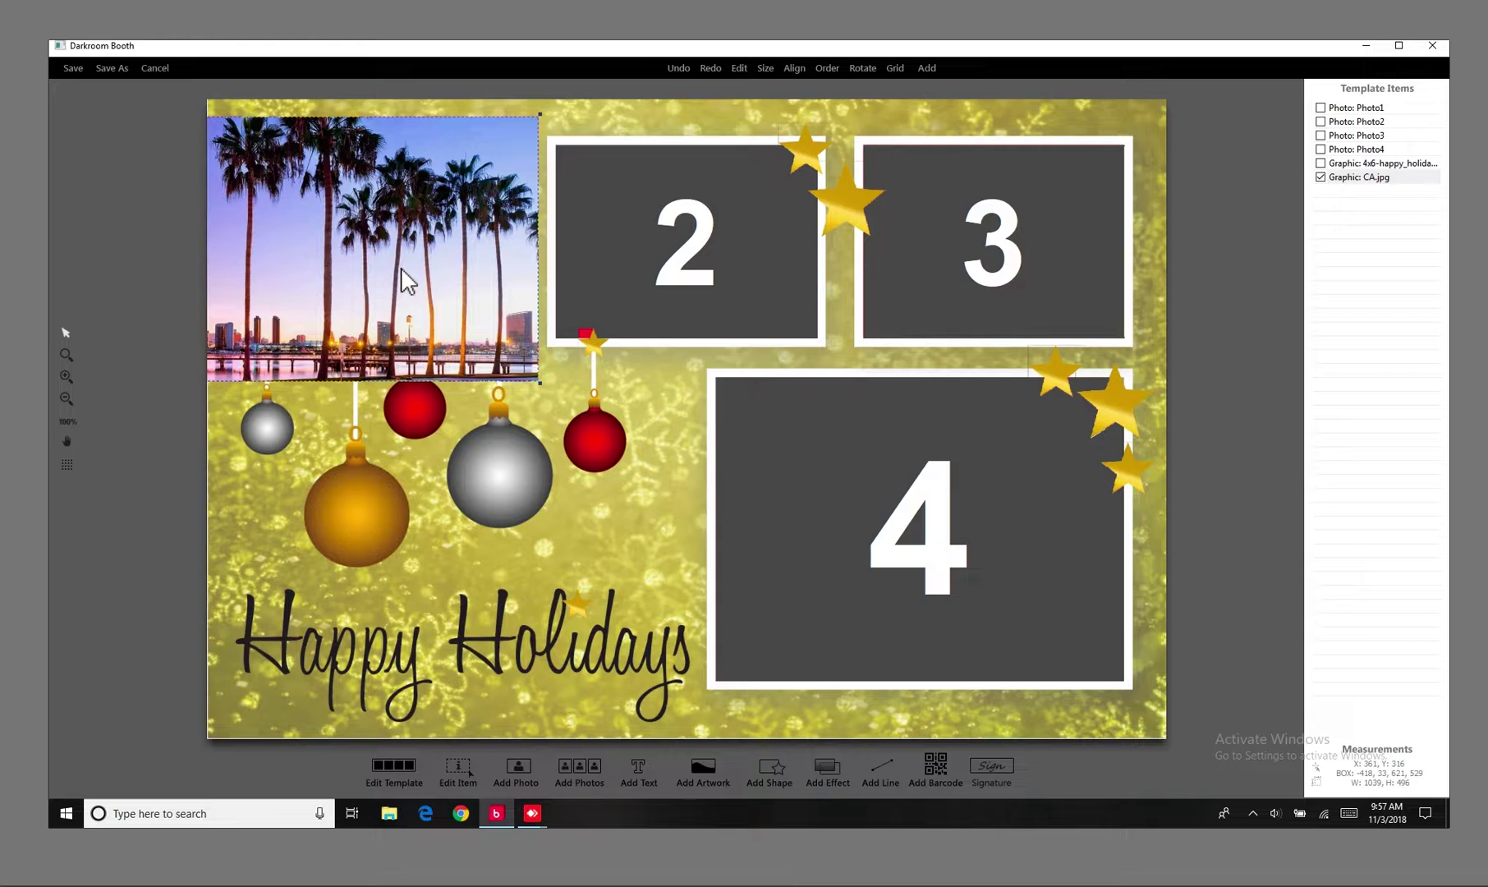
- Send CA.jpg backward and to the top of Template Items, beneath the photo slots
right_click(401, 280)
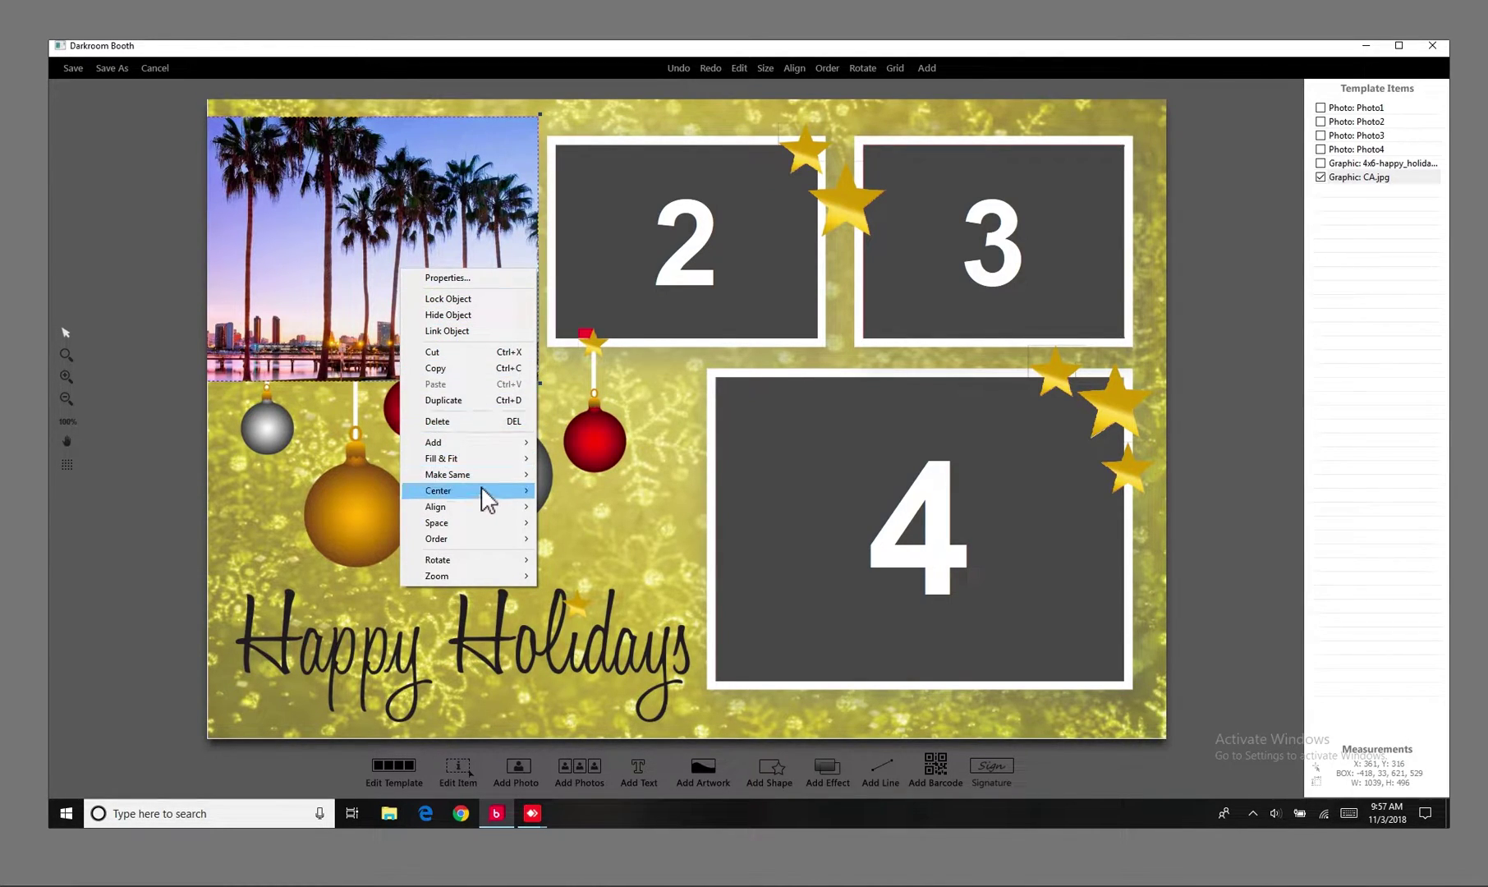
mouse_move(462, 538)
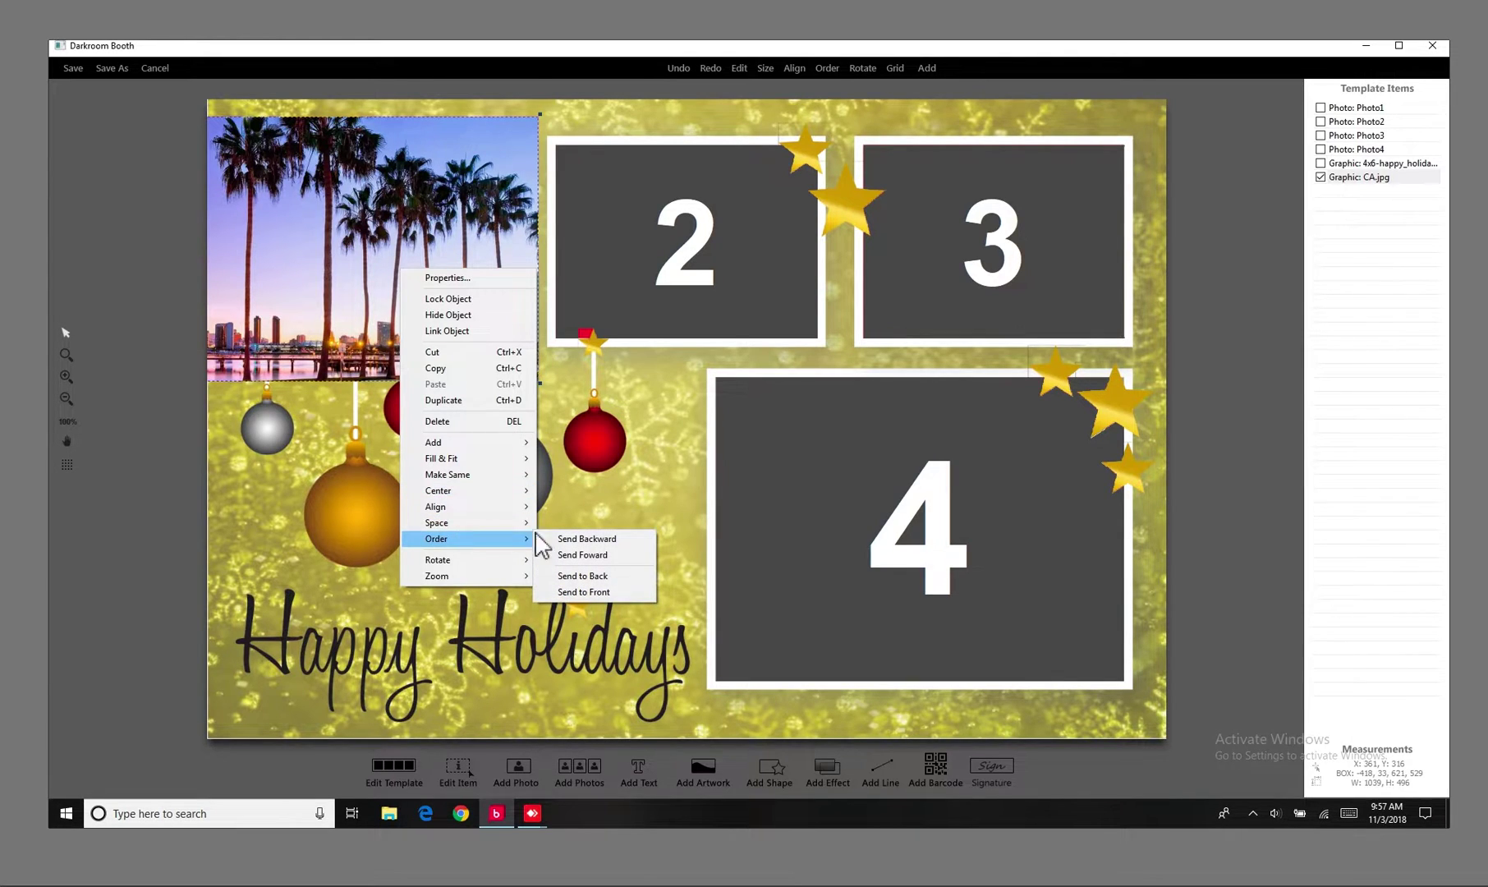
click(575, 541)
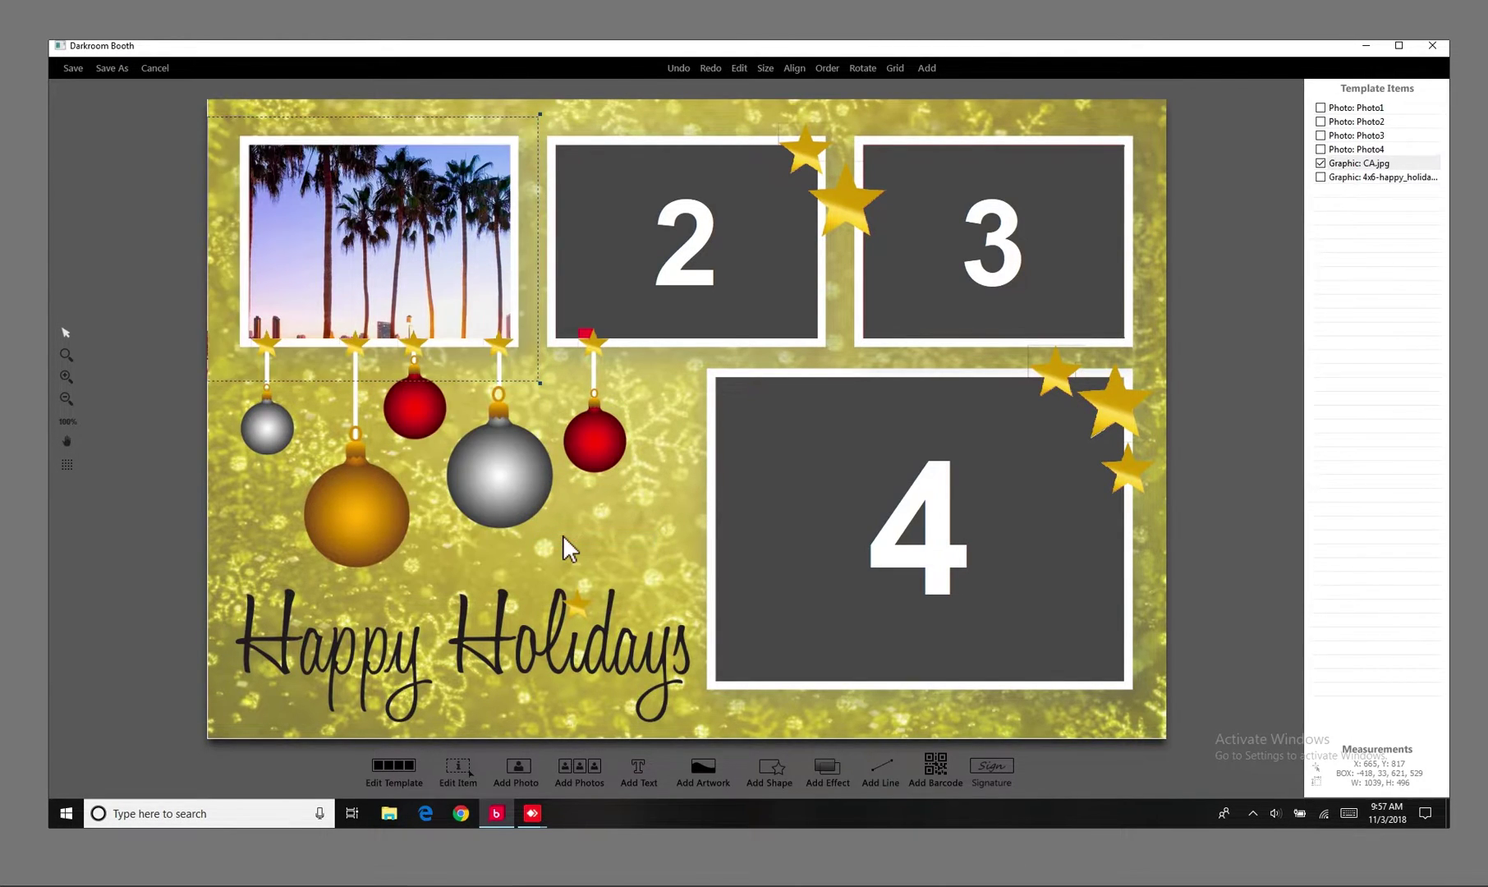
right_click(381, 220)
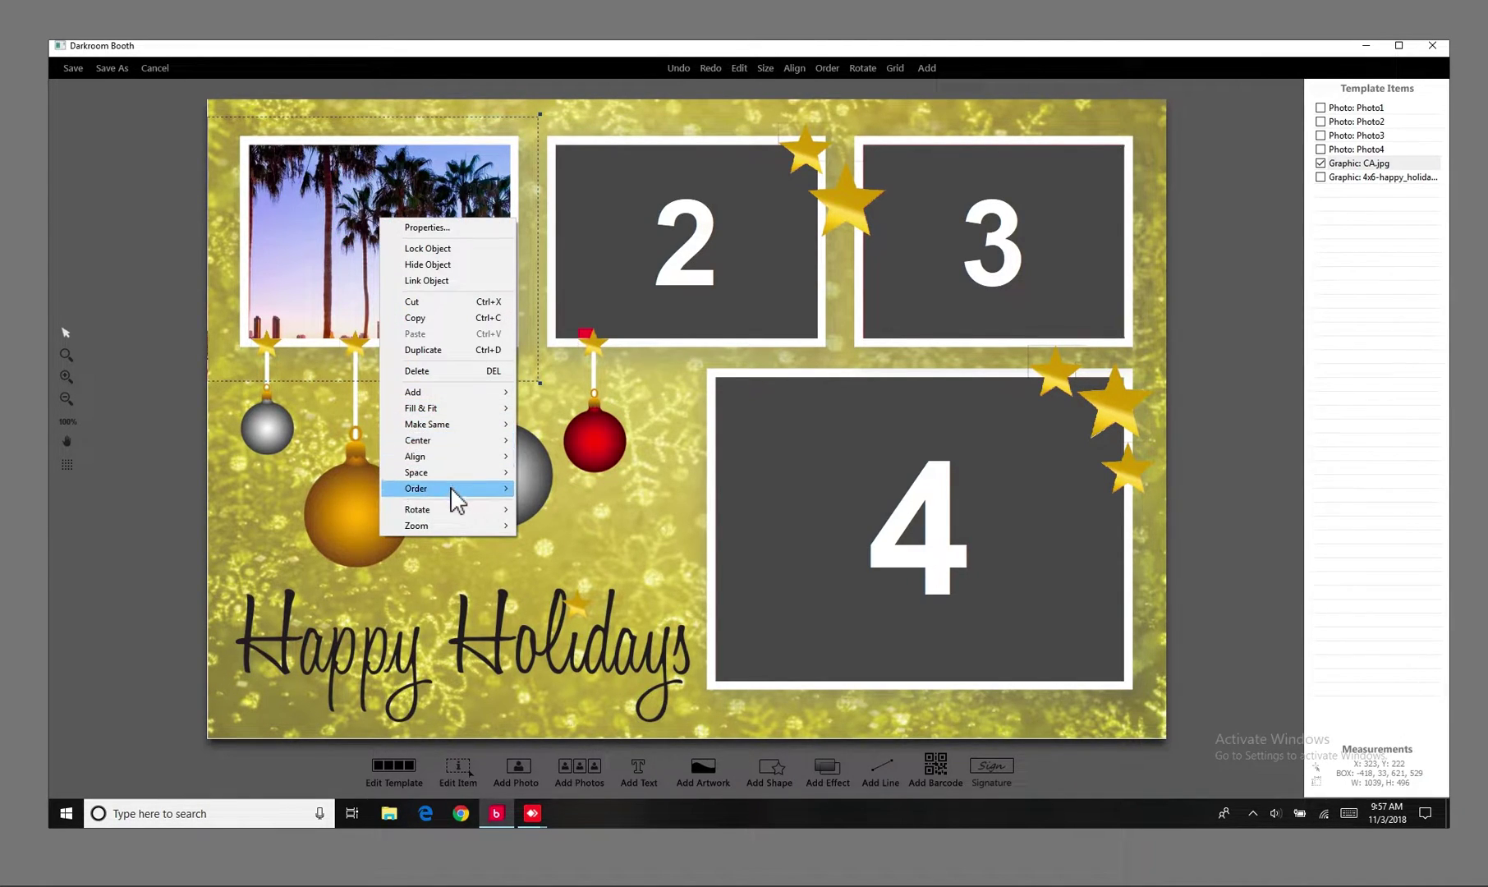
mouse_move(442, 488)
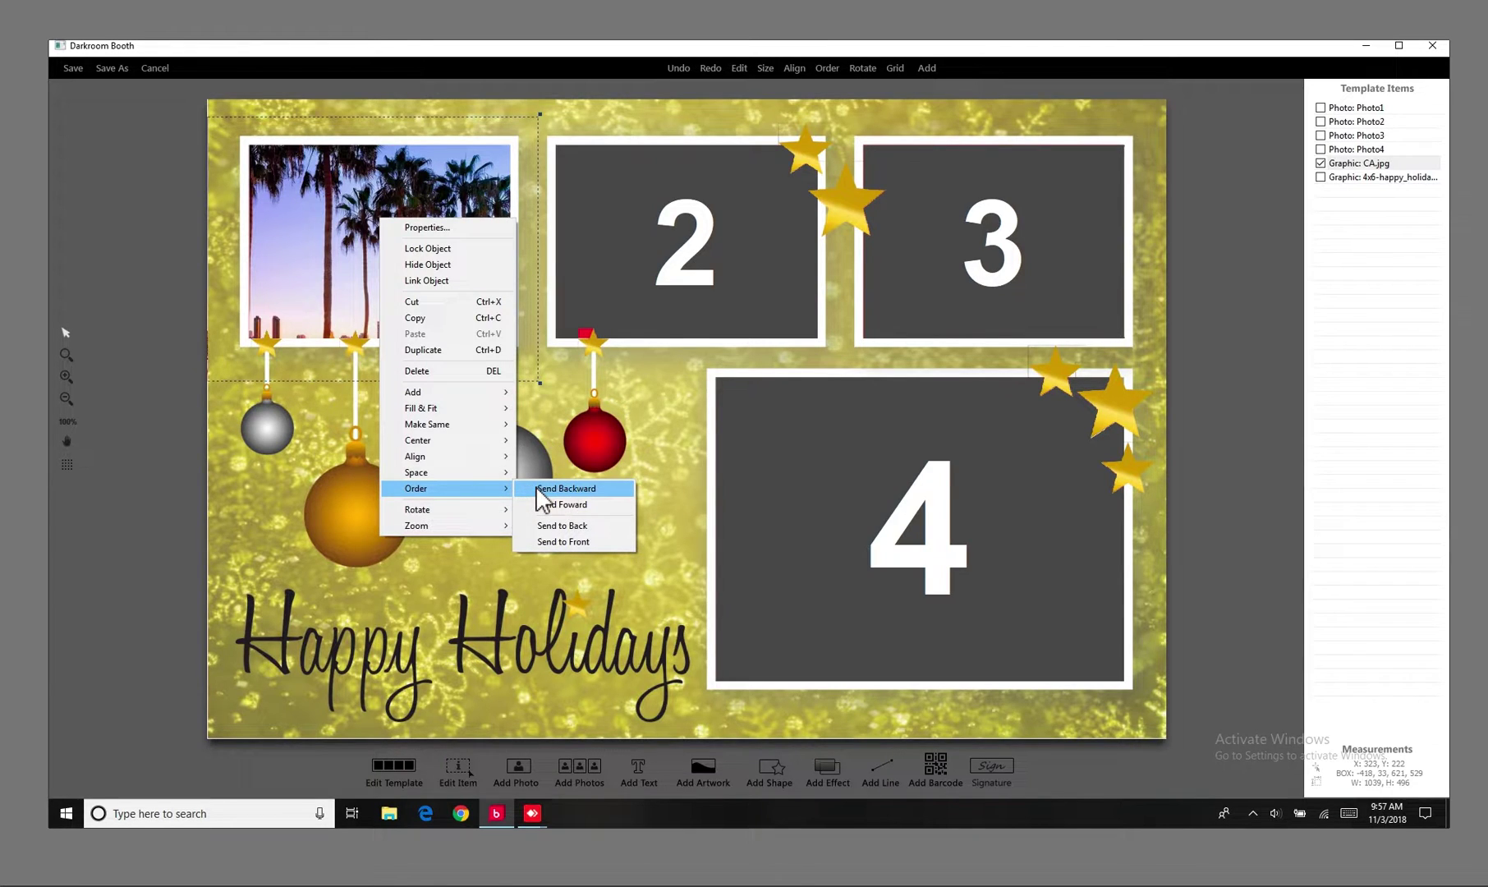
click(537, 488)
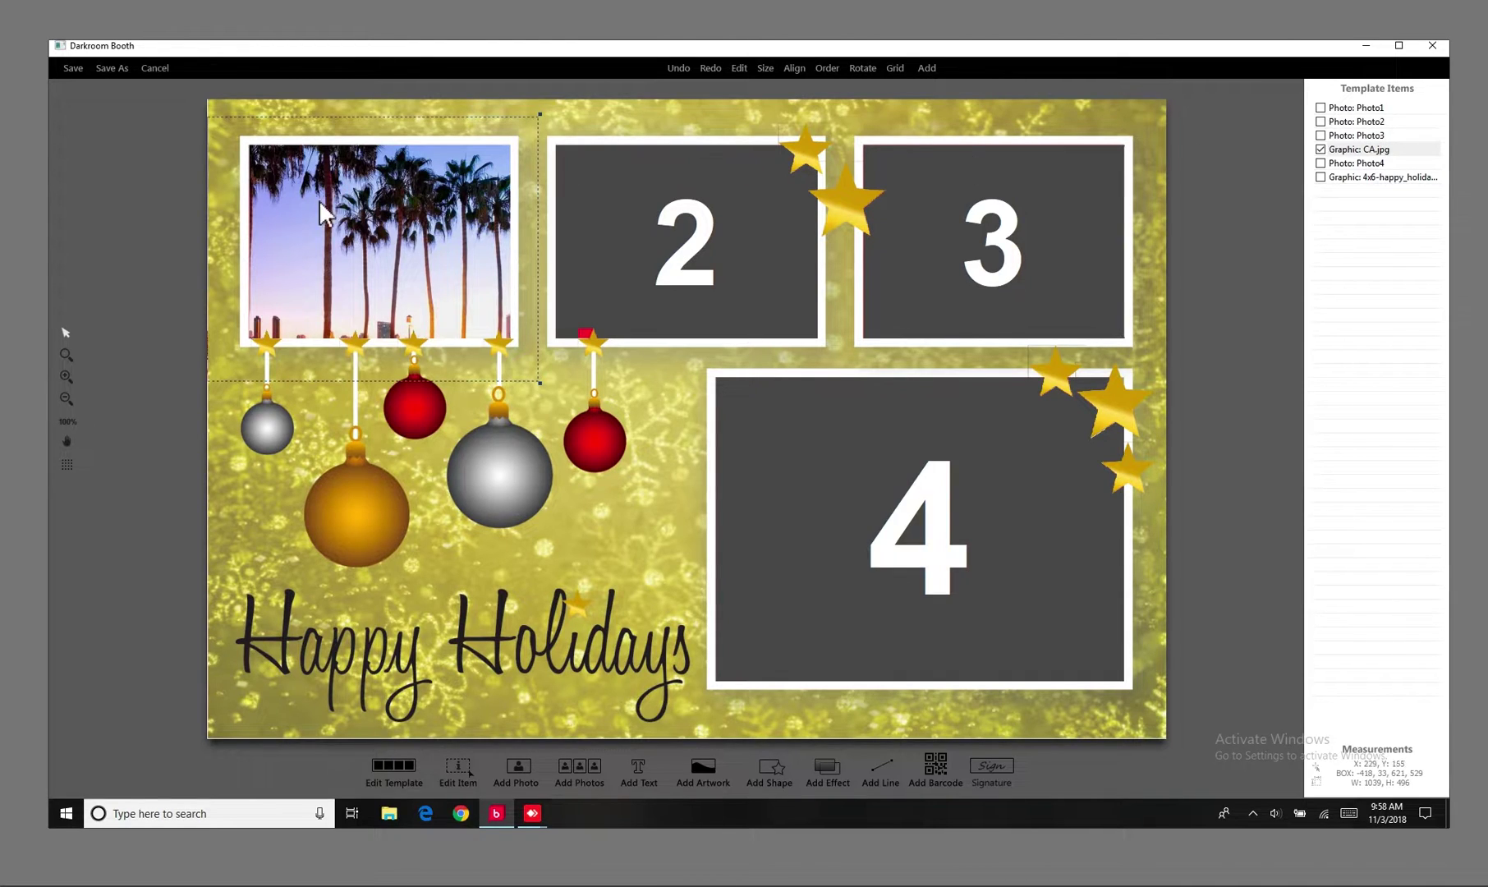
click(1381, 150)
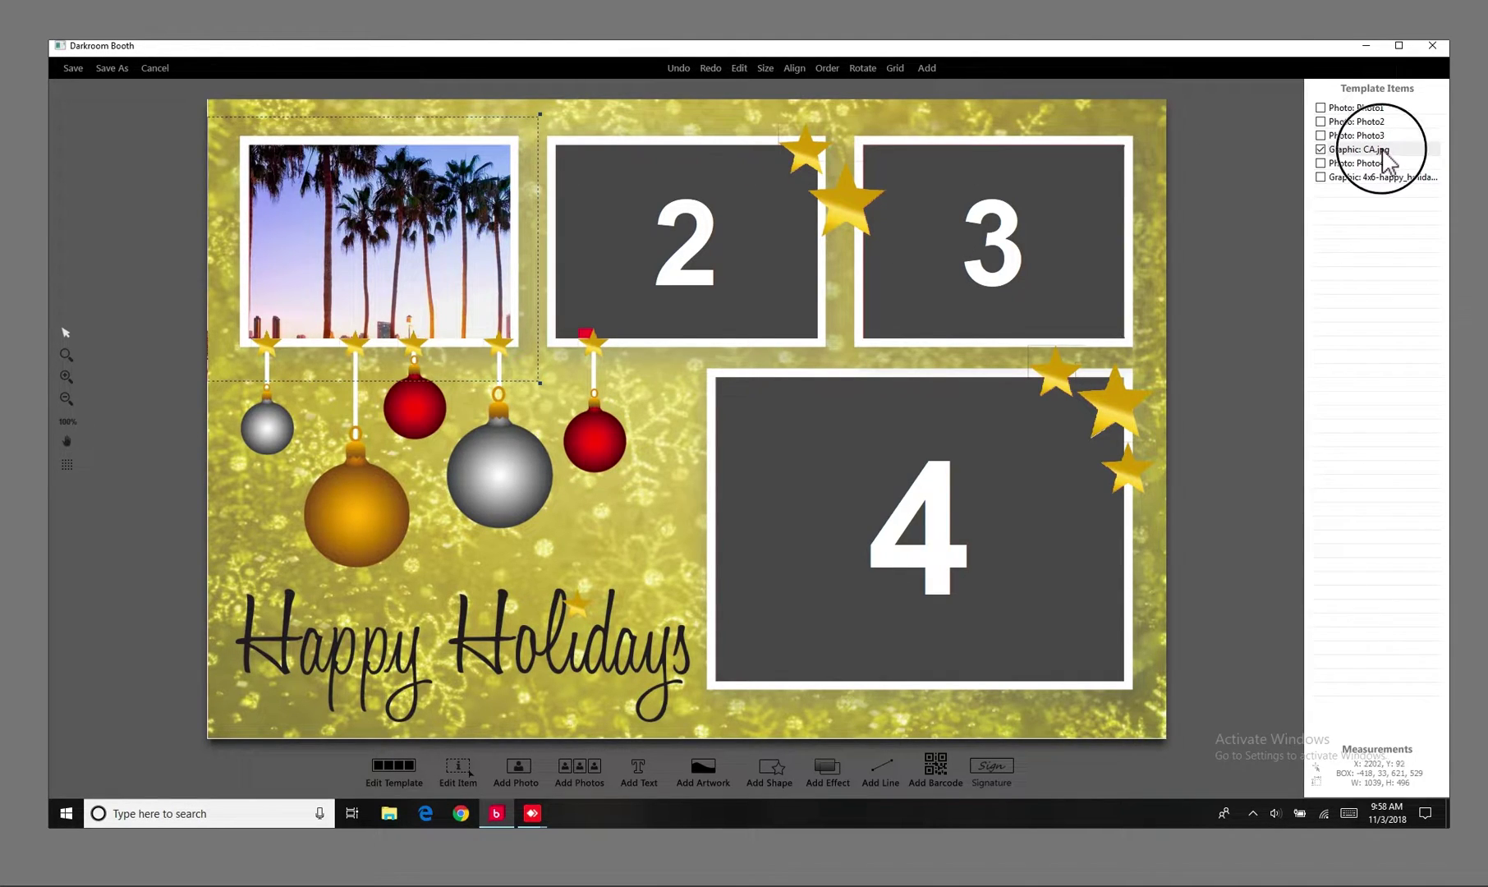
drag(1385, 162, 1381, 114)
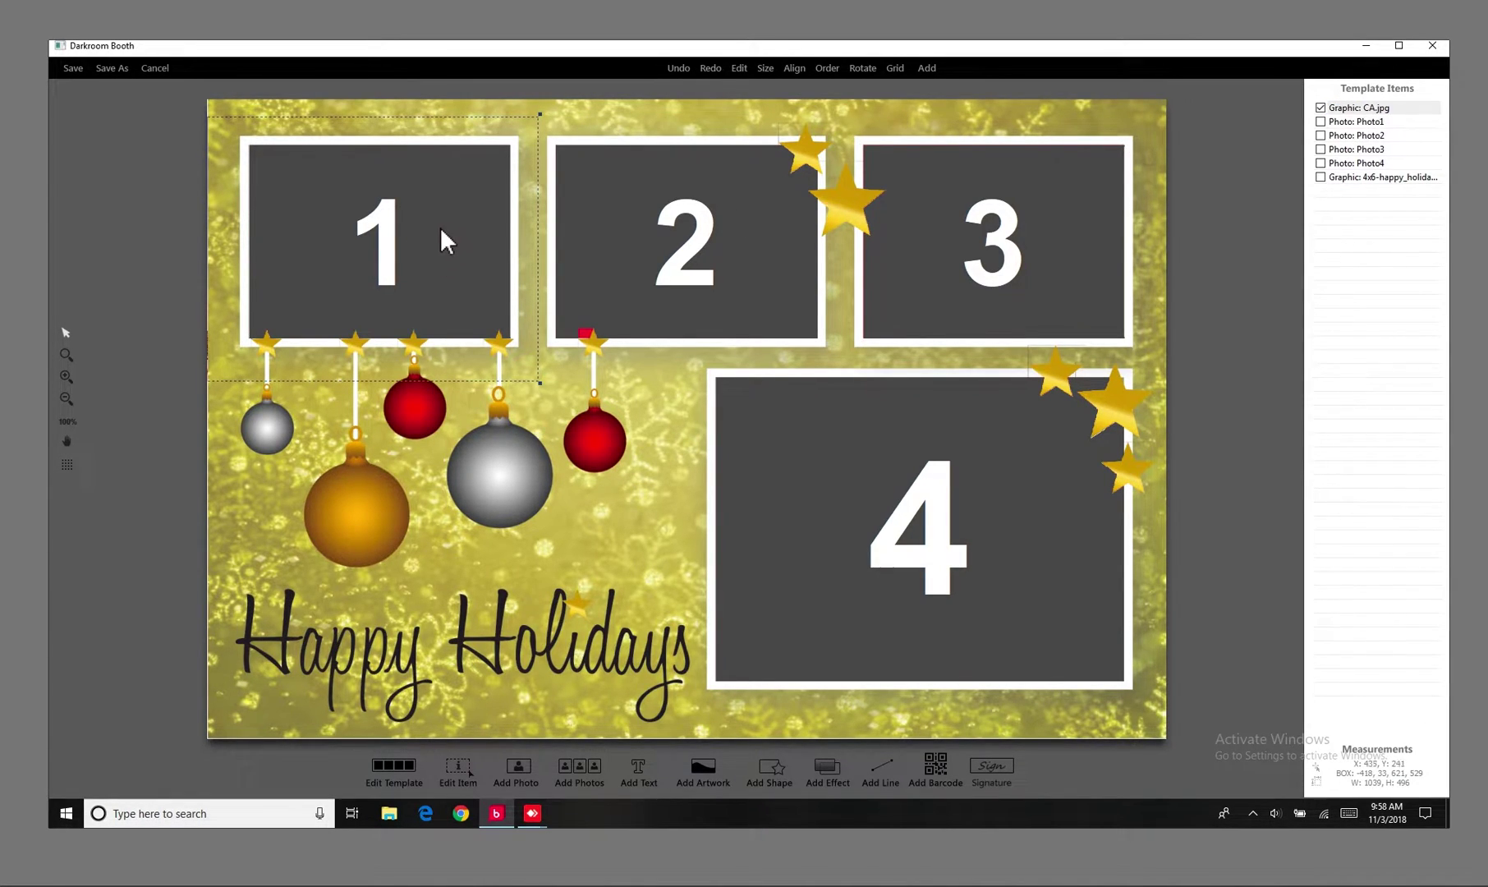
click(1371, 122)
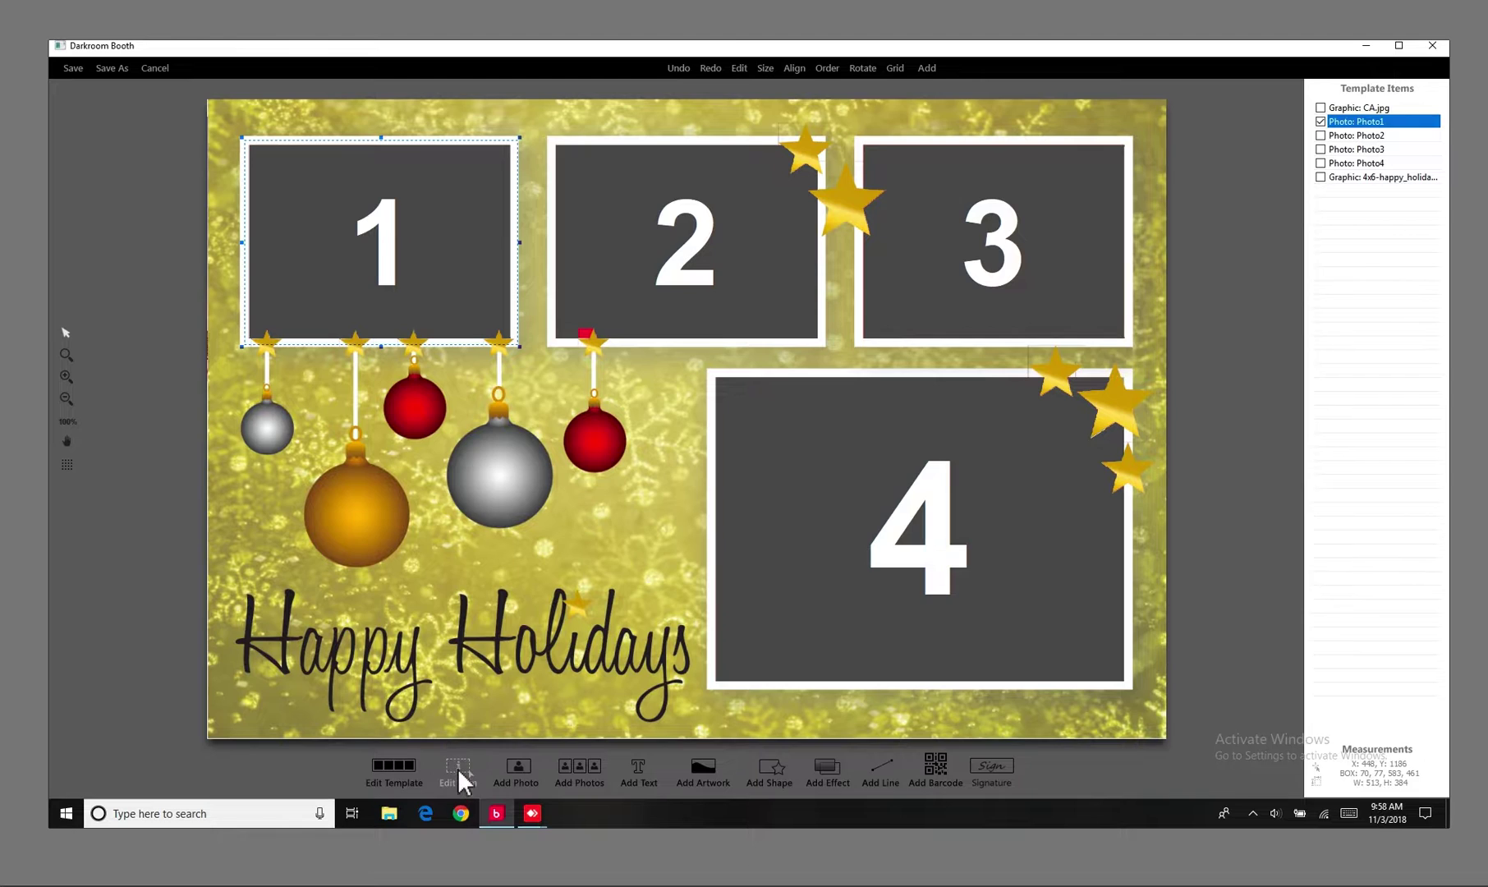
- Set Photo1 to chroma-key transparency, then select the holiday background
click(456, 768)
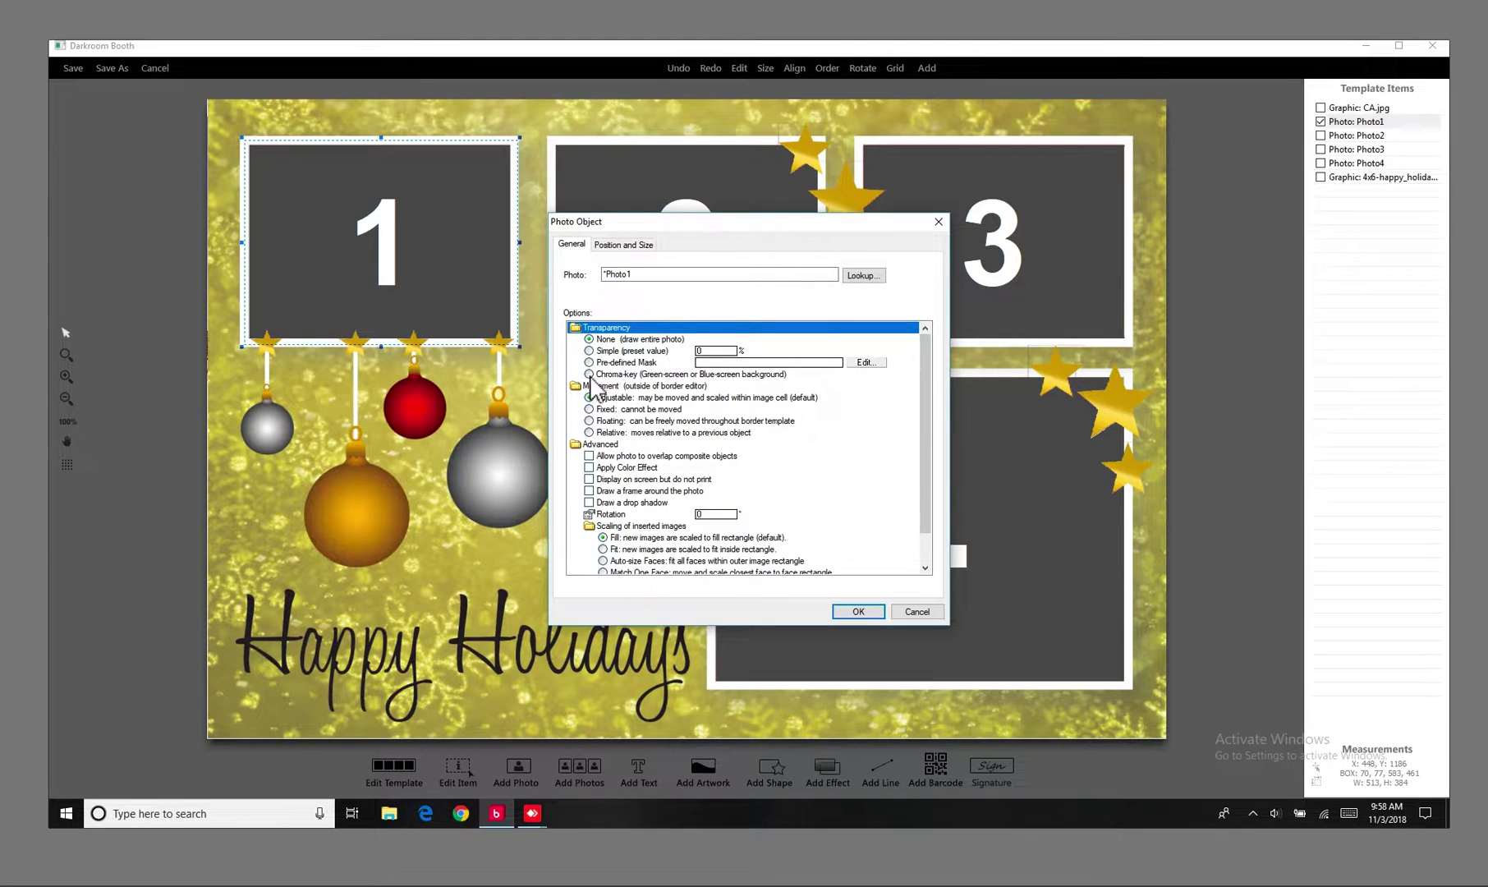
click(590, 373)
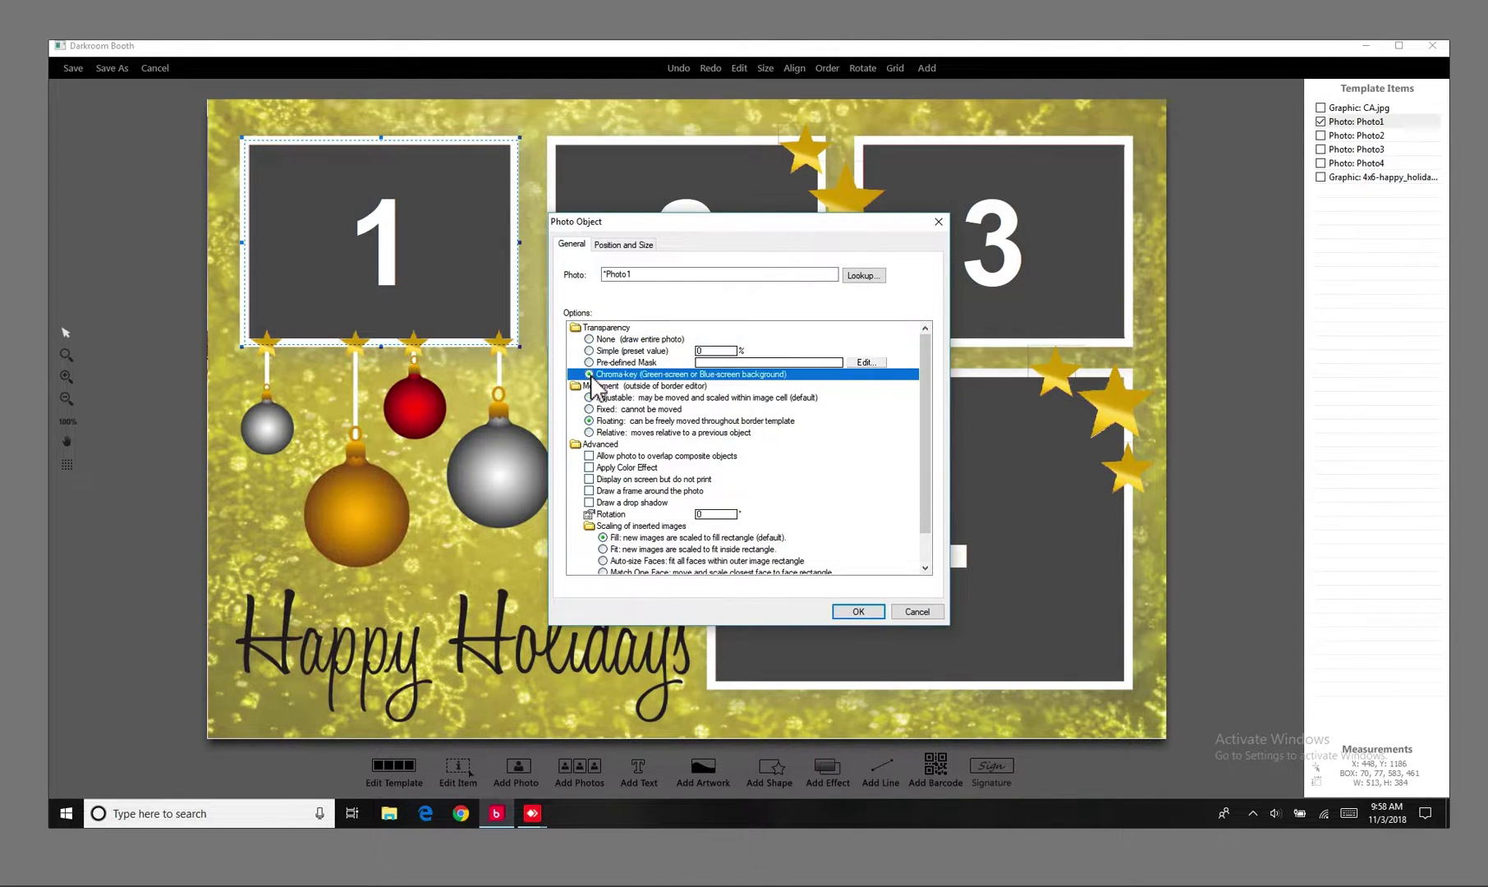
click(856, 611)
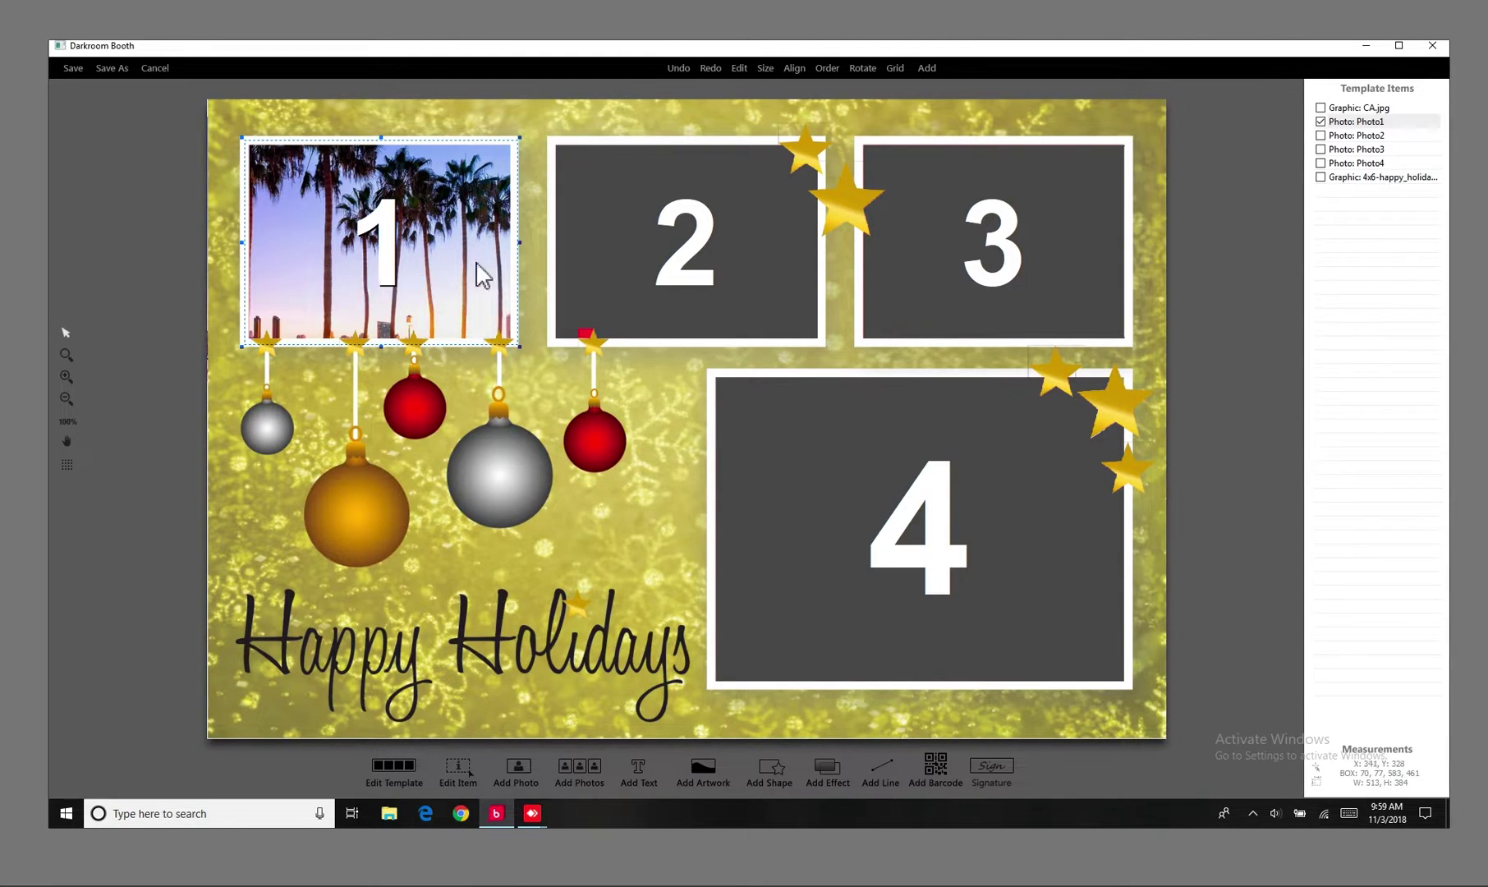
click(641, 220)
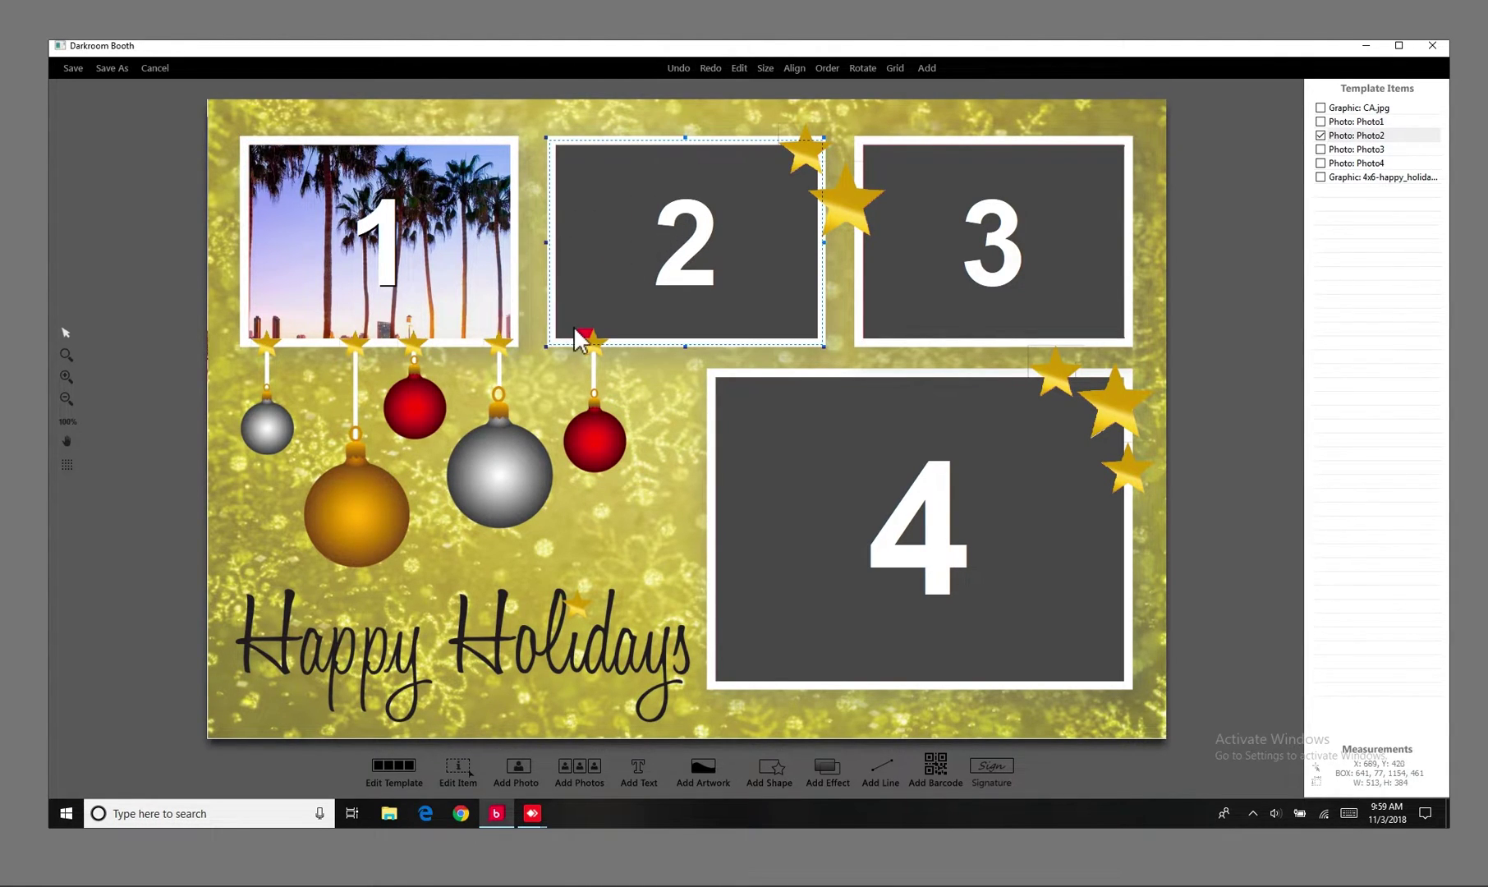
click(631, 407)
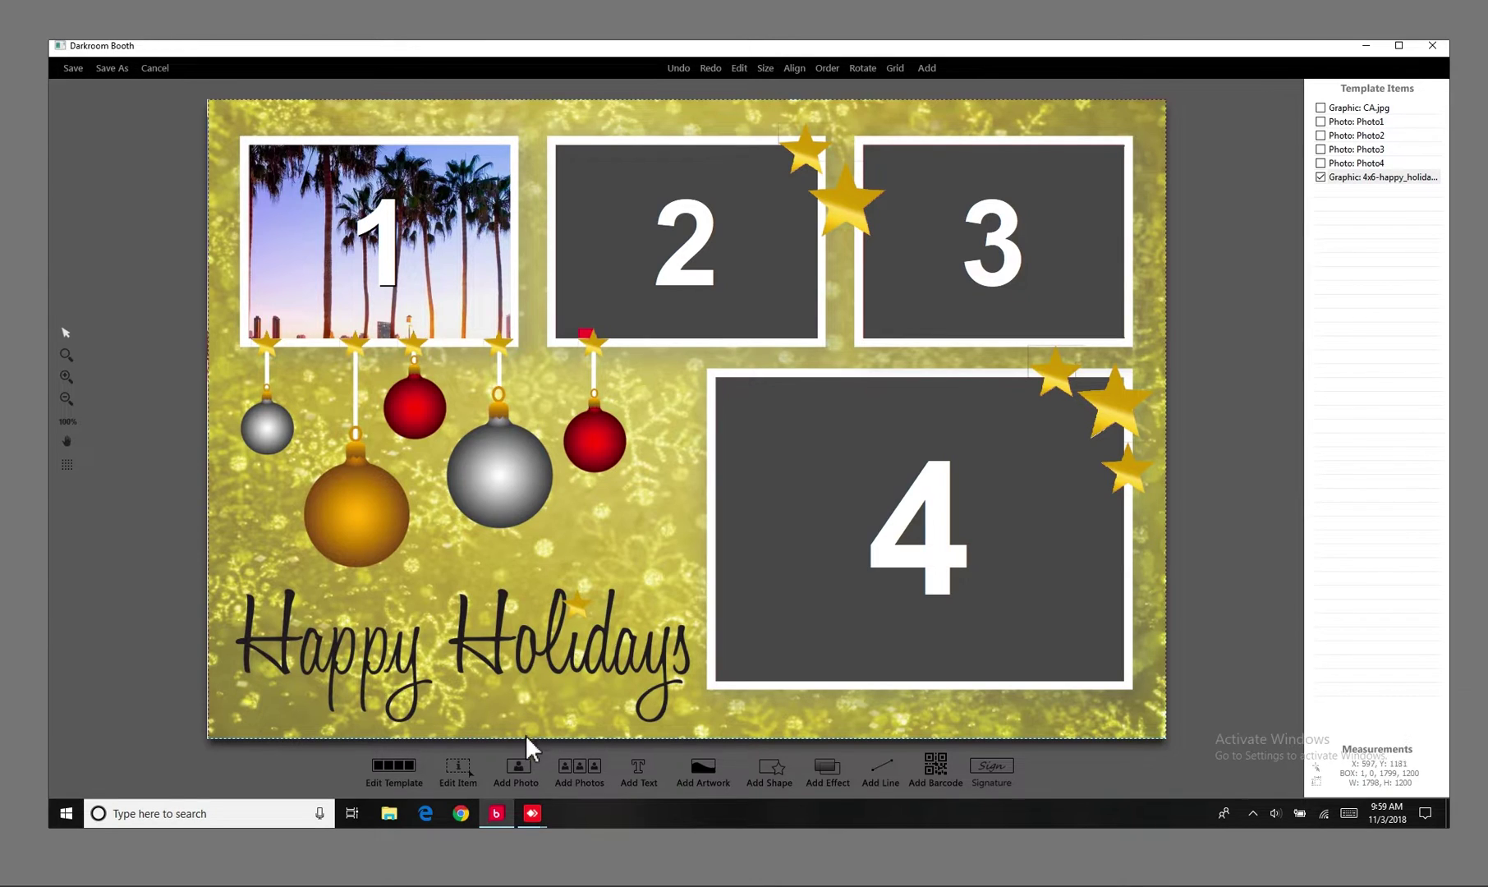
- Add Desktop\ny.jpg to the template as a new artwork graphic
click(691, 766)
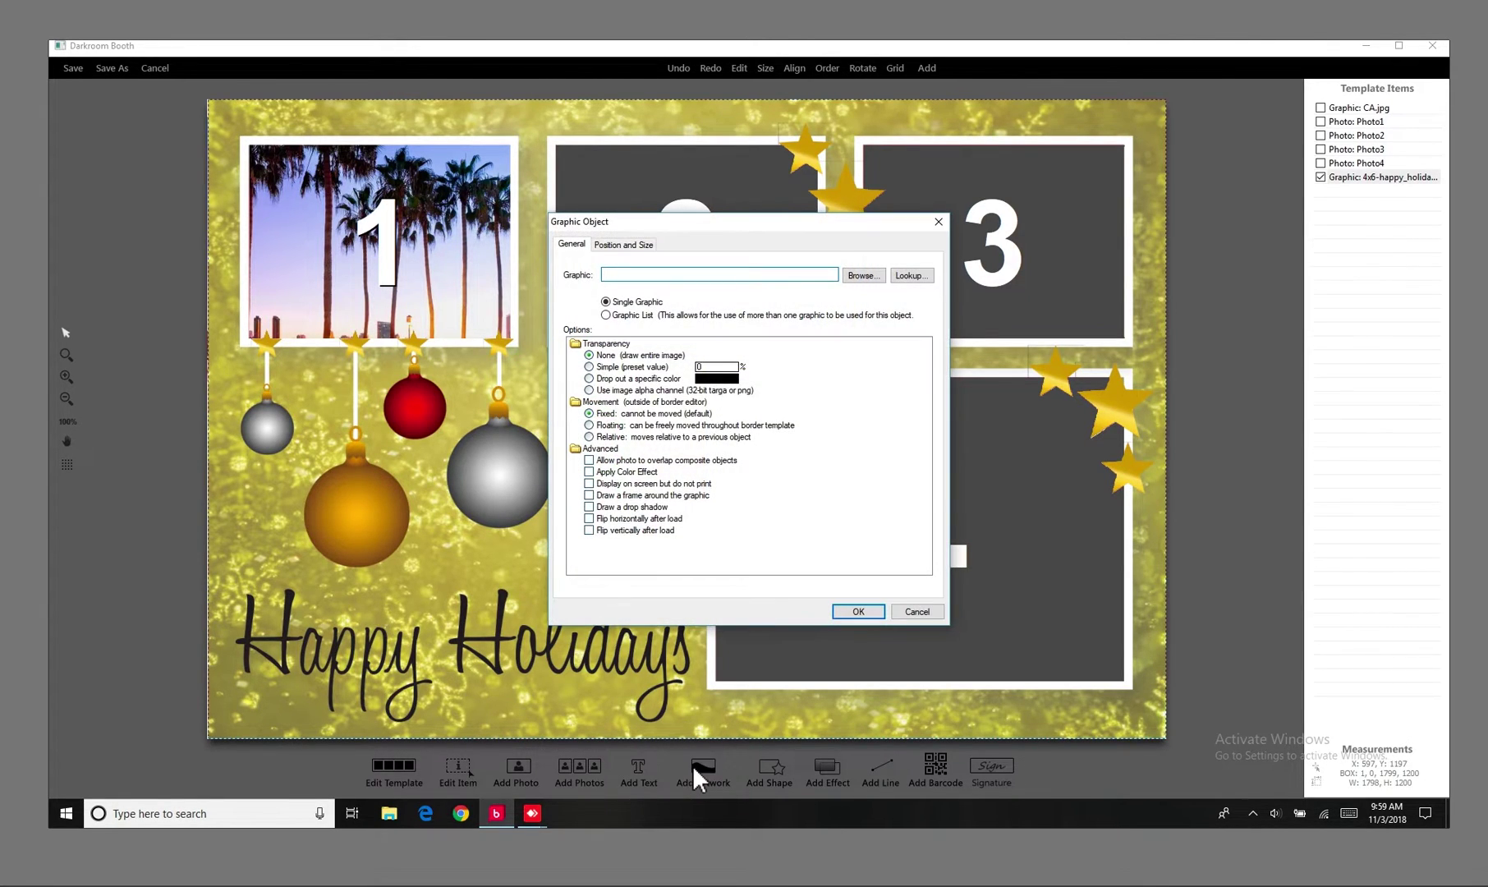
click(859, 281)
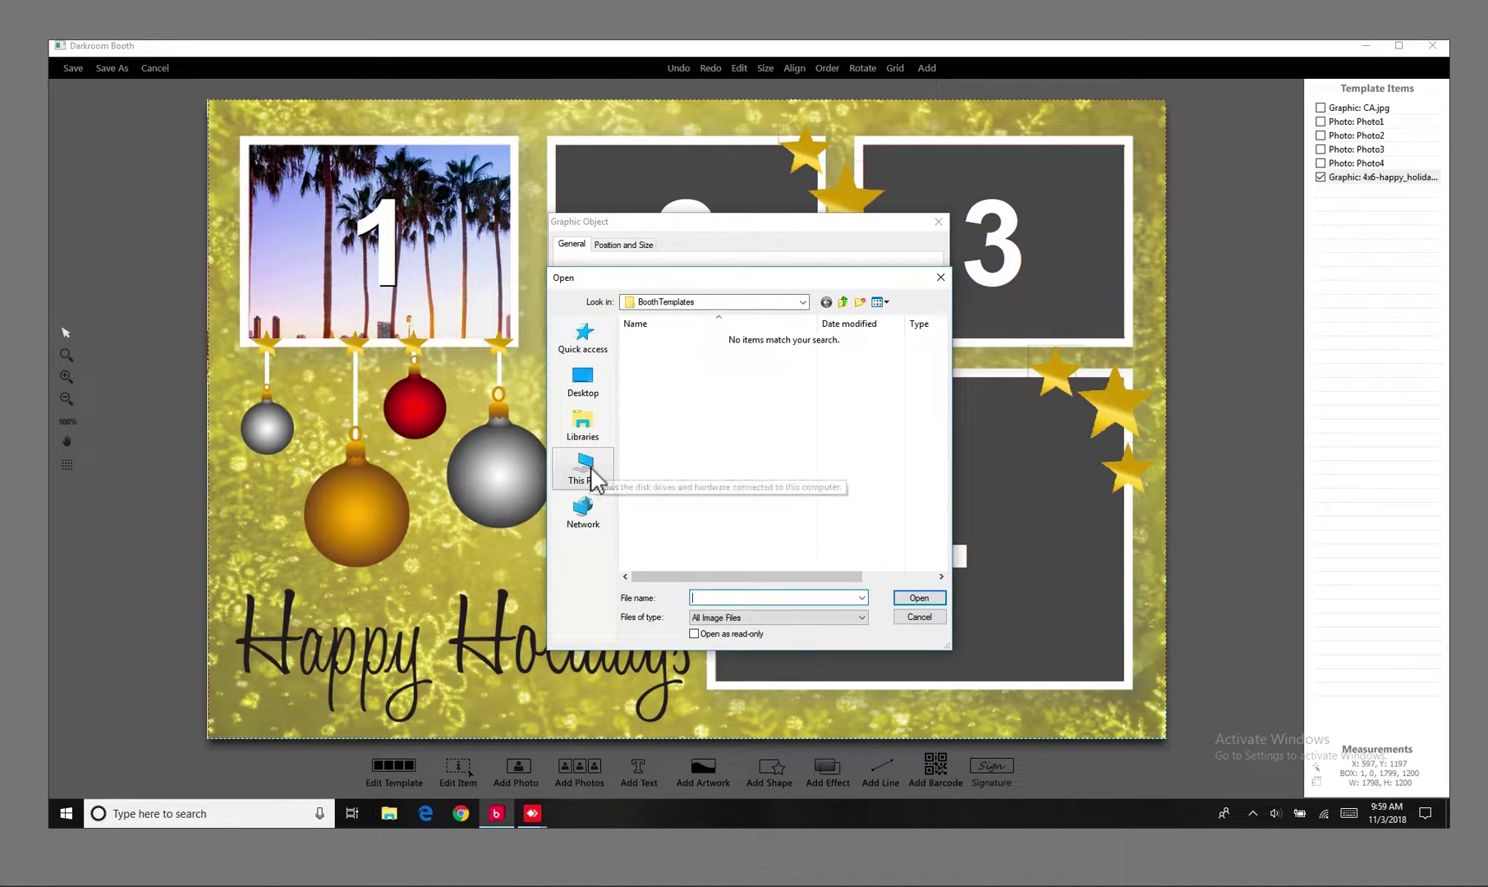
click(582, 385)
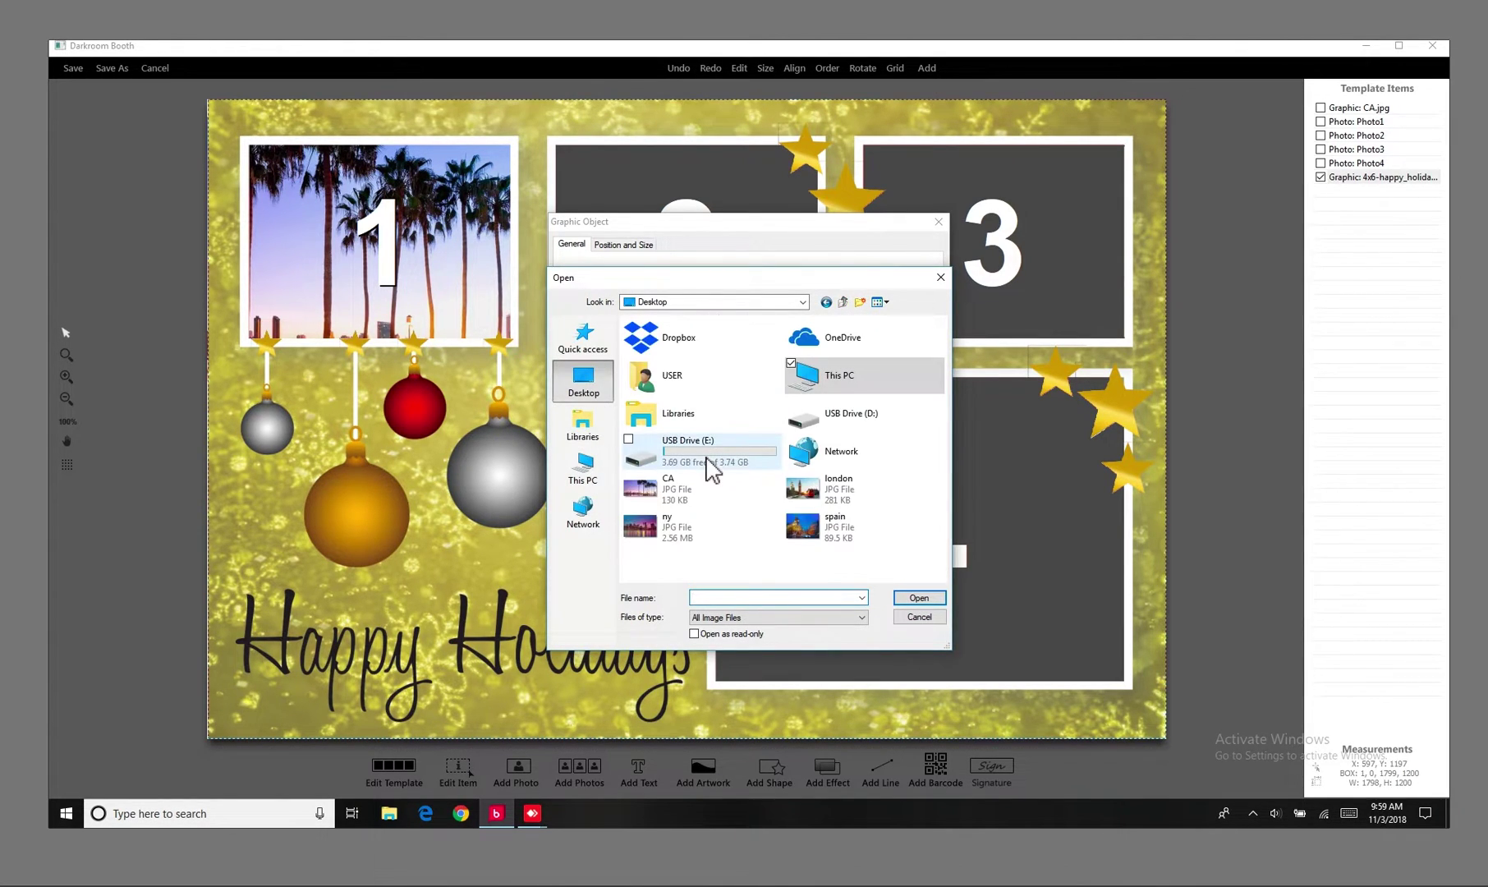
click(693, 535)
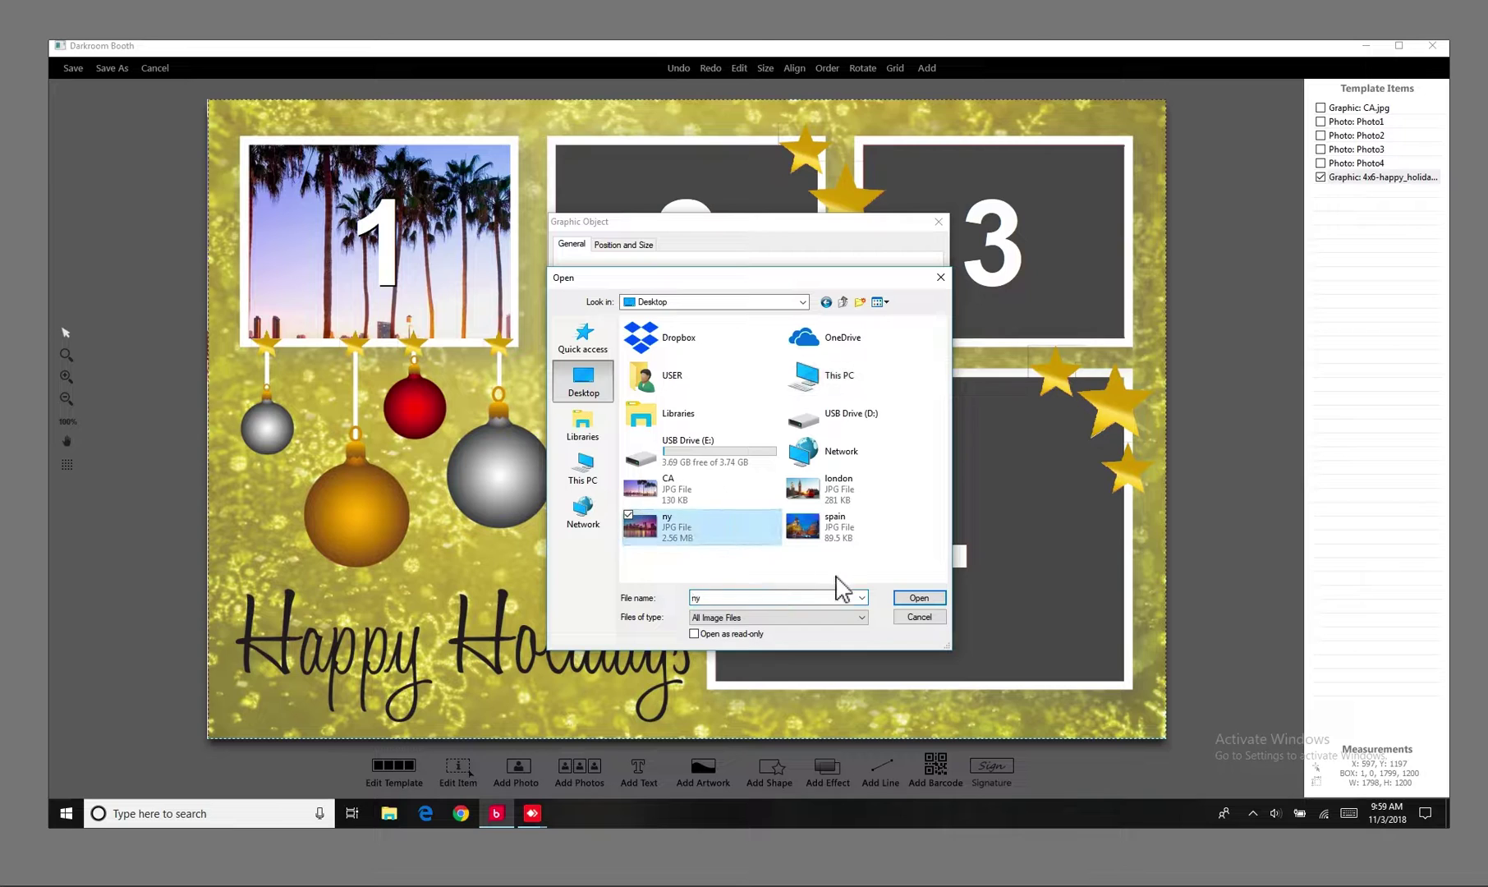
click(914, 600)
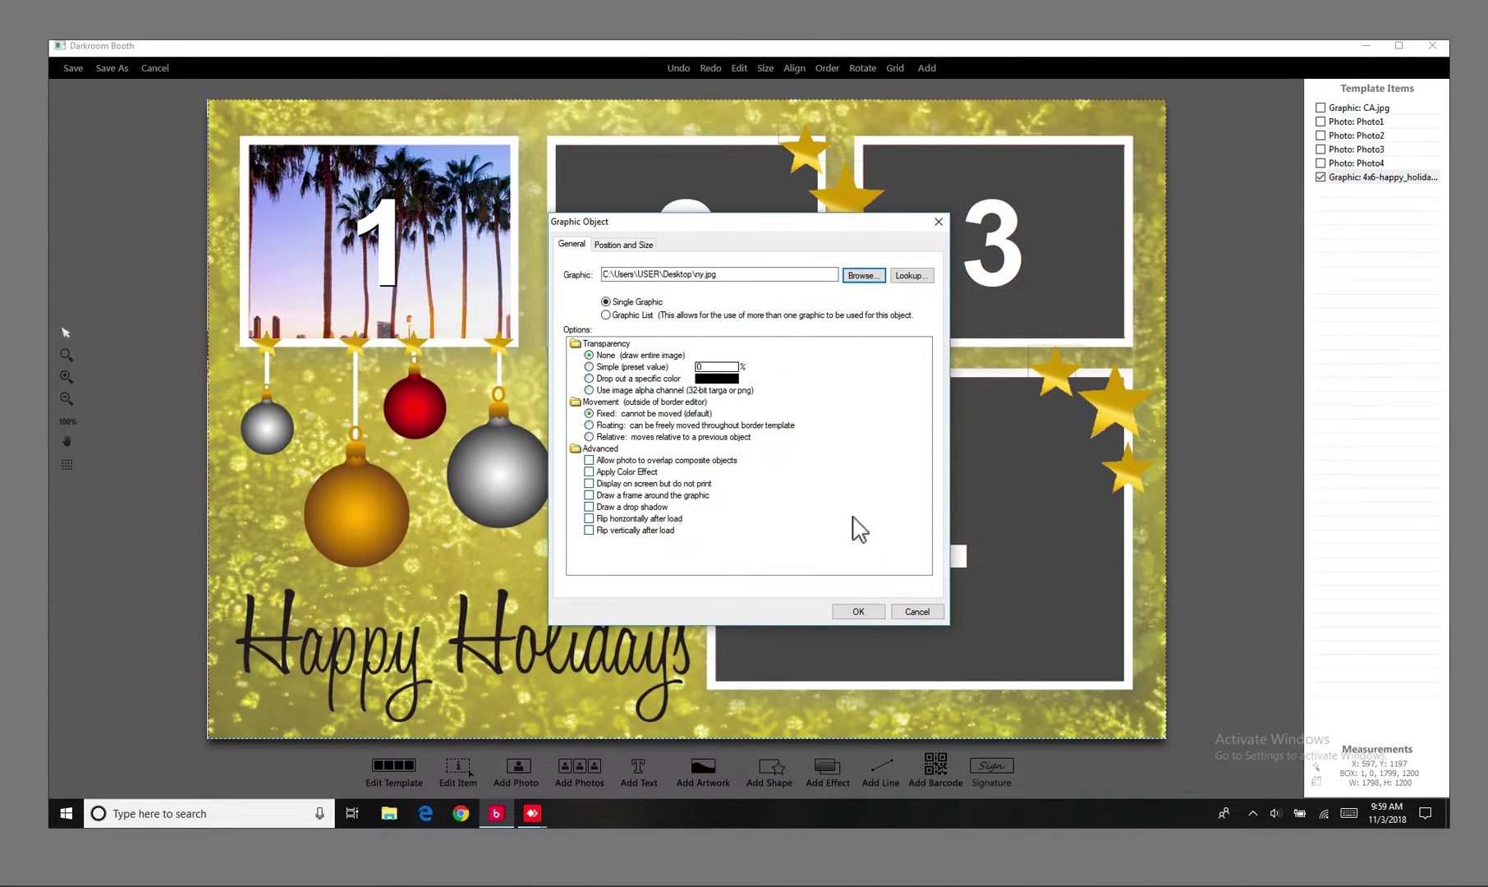
click(851, 608)
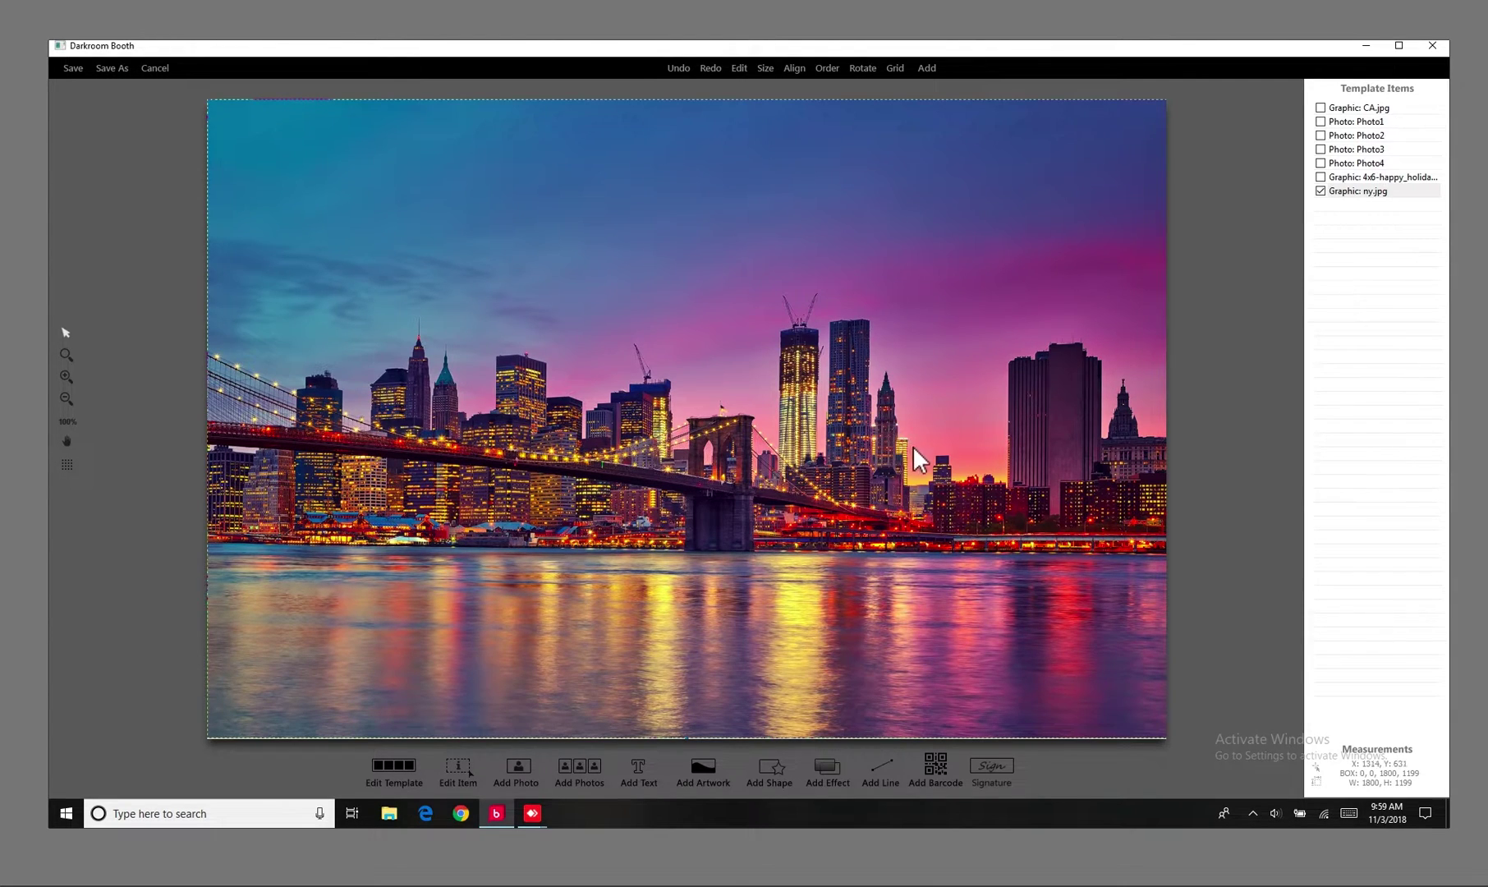
- Shrink the ny.jpg skyline image and position it over photo box 2
drag(912, 446, 801, 366)
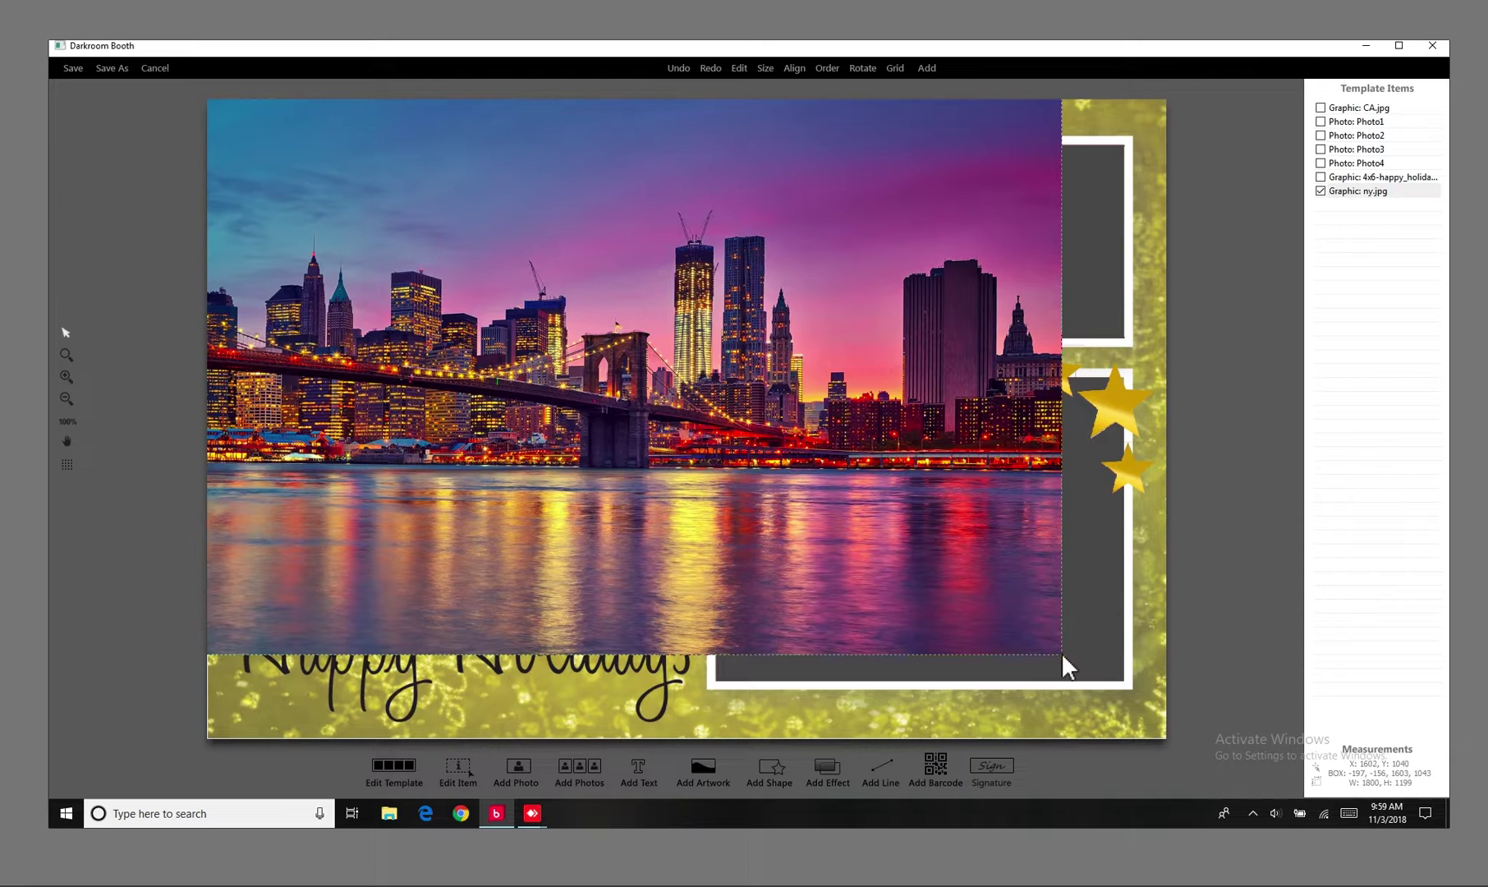
click(1061, 653)
drag(1007, 616, 602, 340)
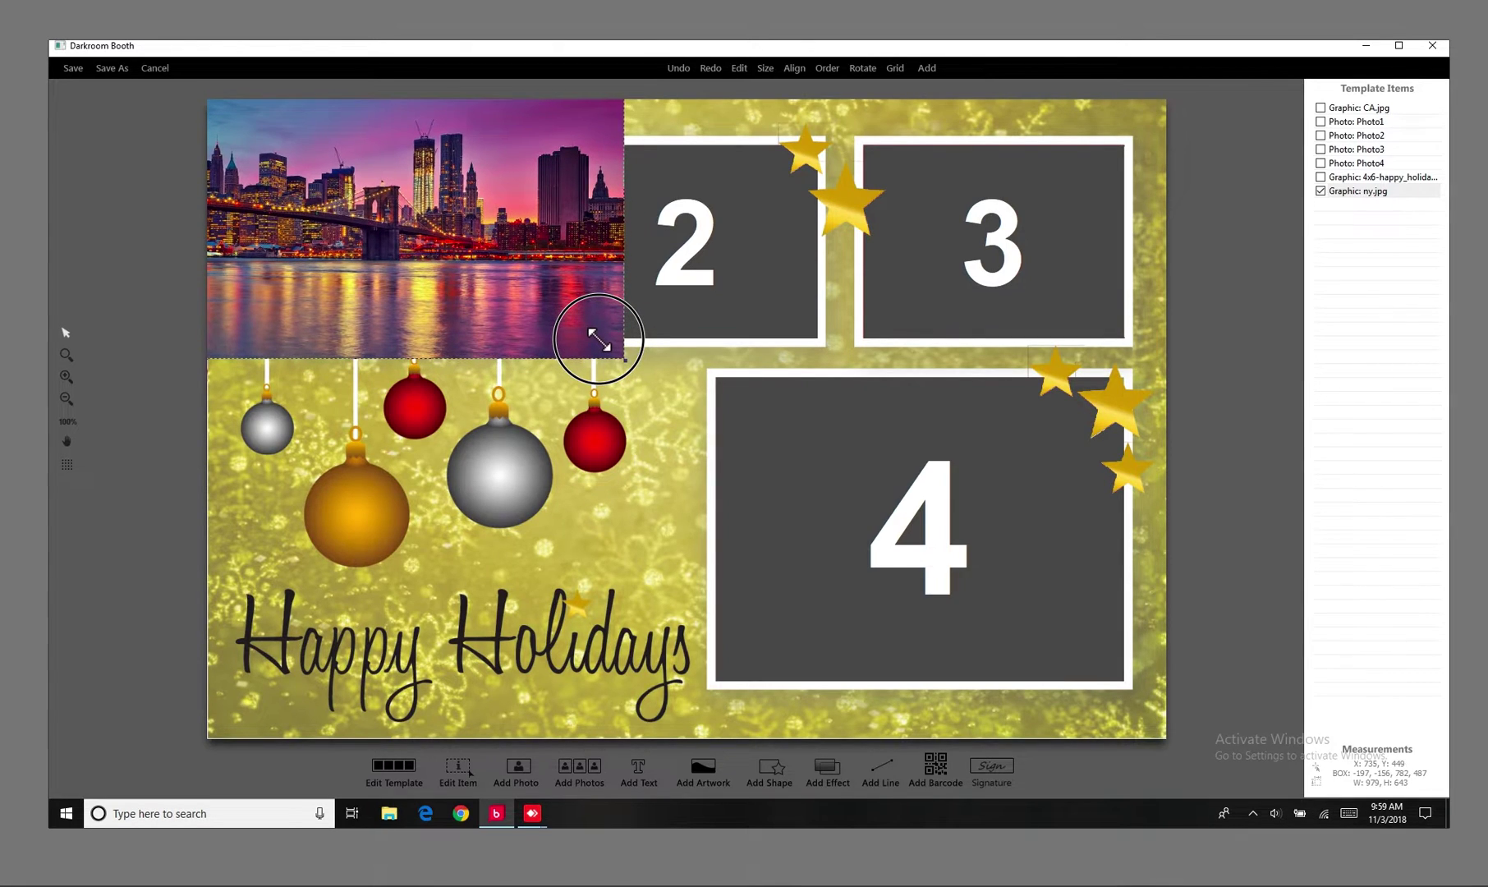
drag(602, 339, 574, 330)
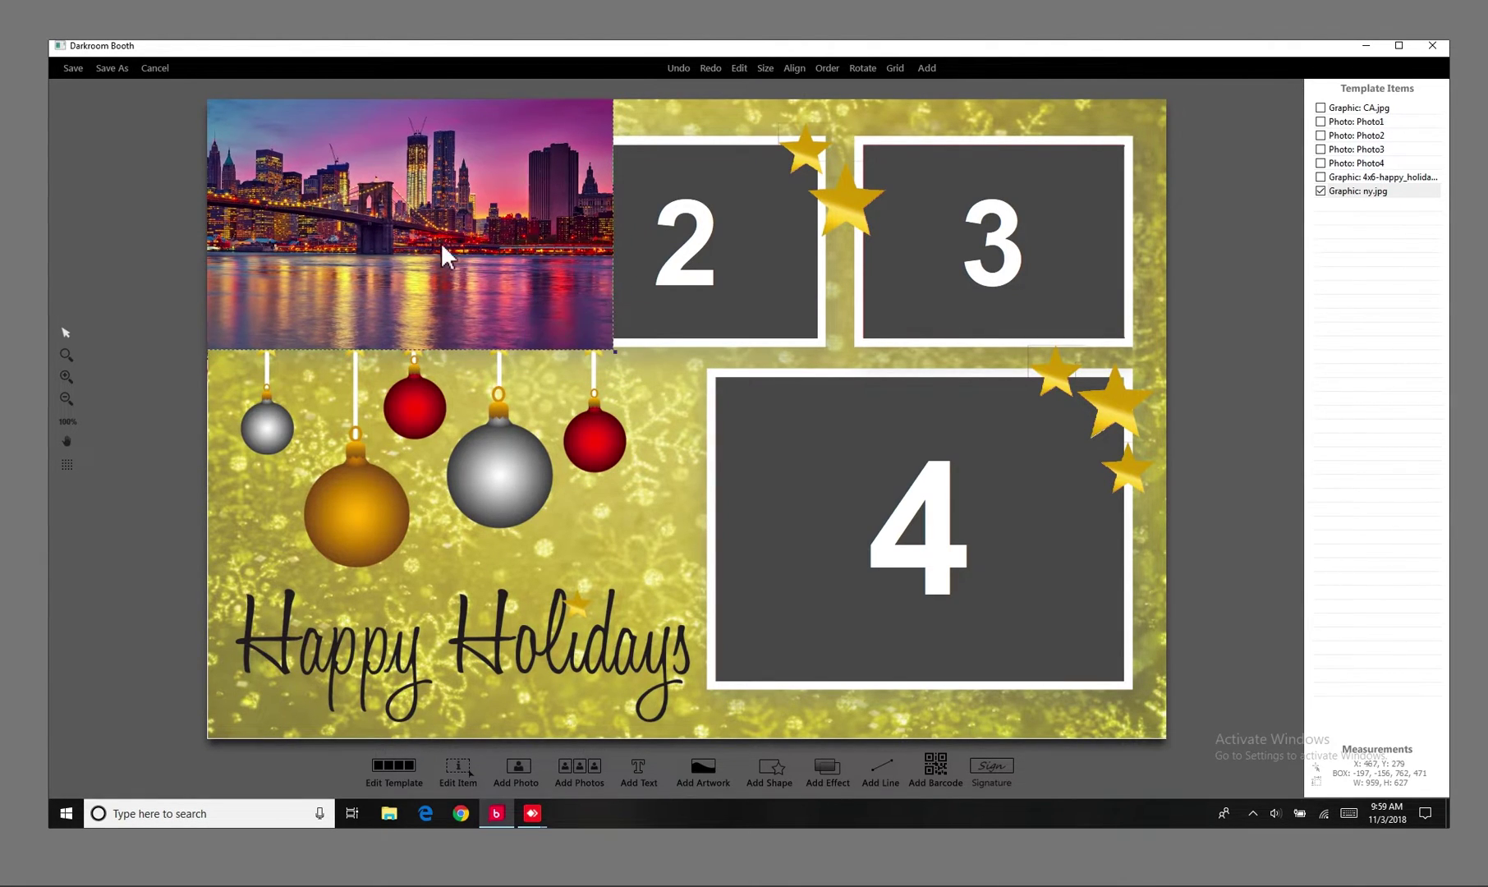
drag(467, 232, 753, 256)
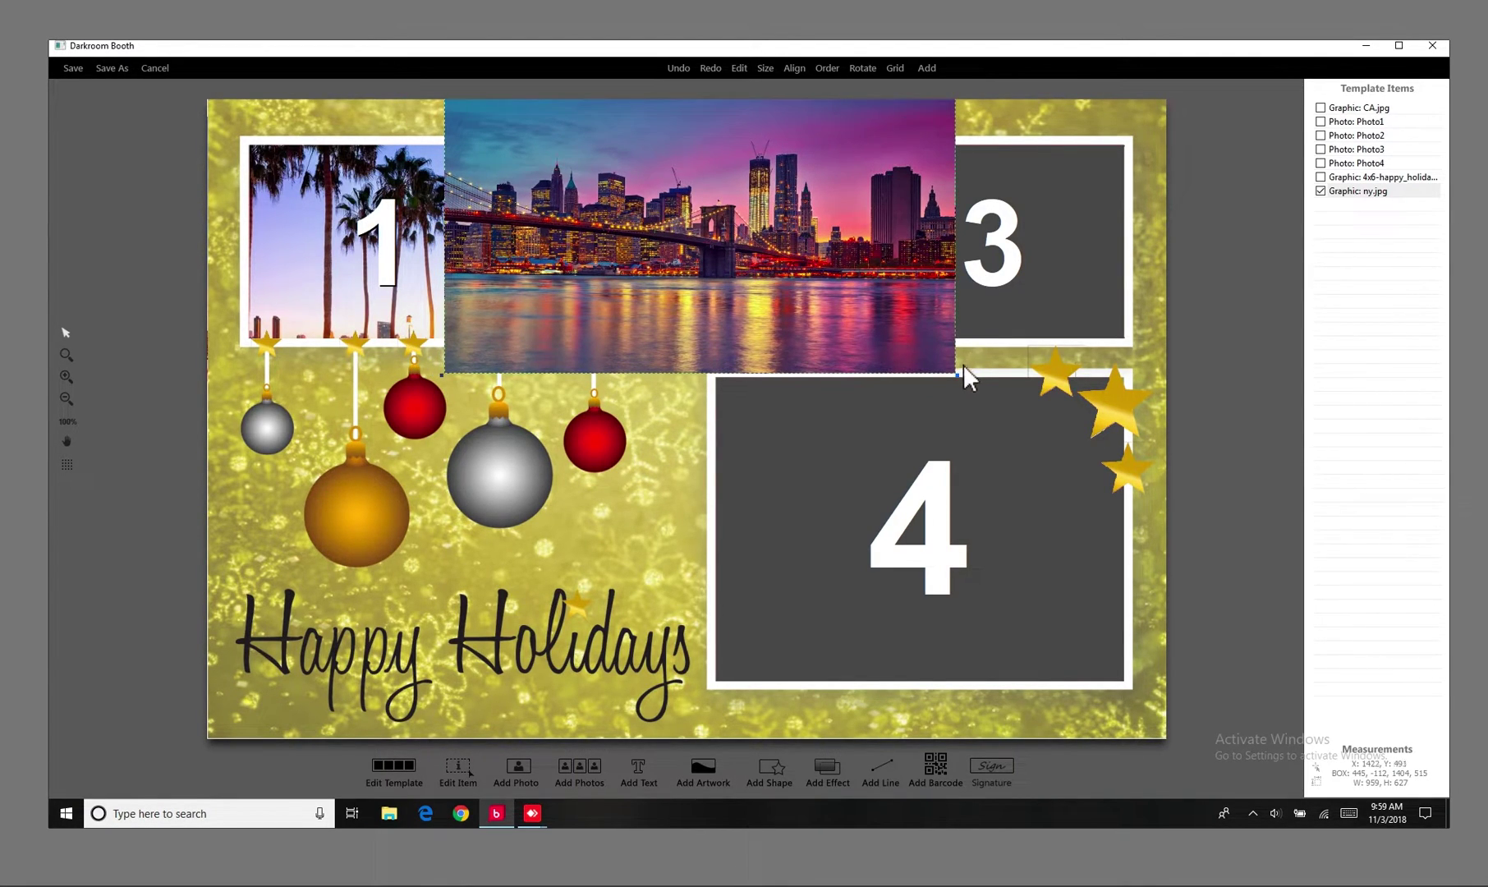
drag(960, 374, 898, 340)
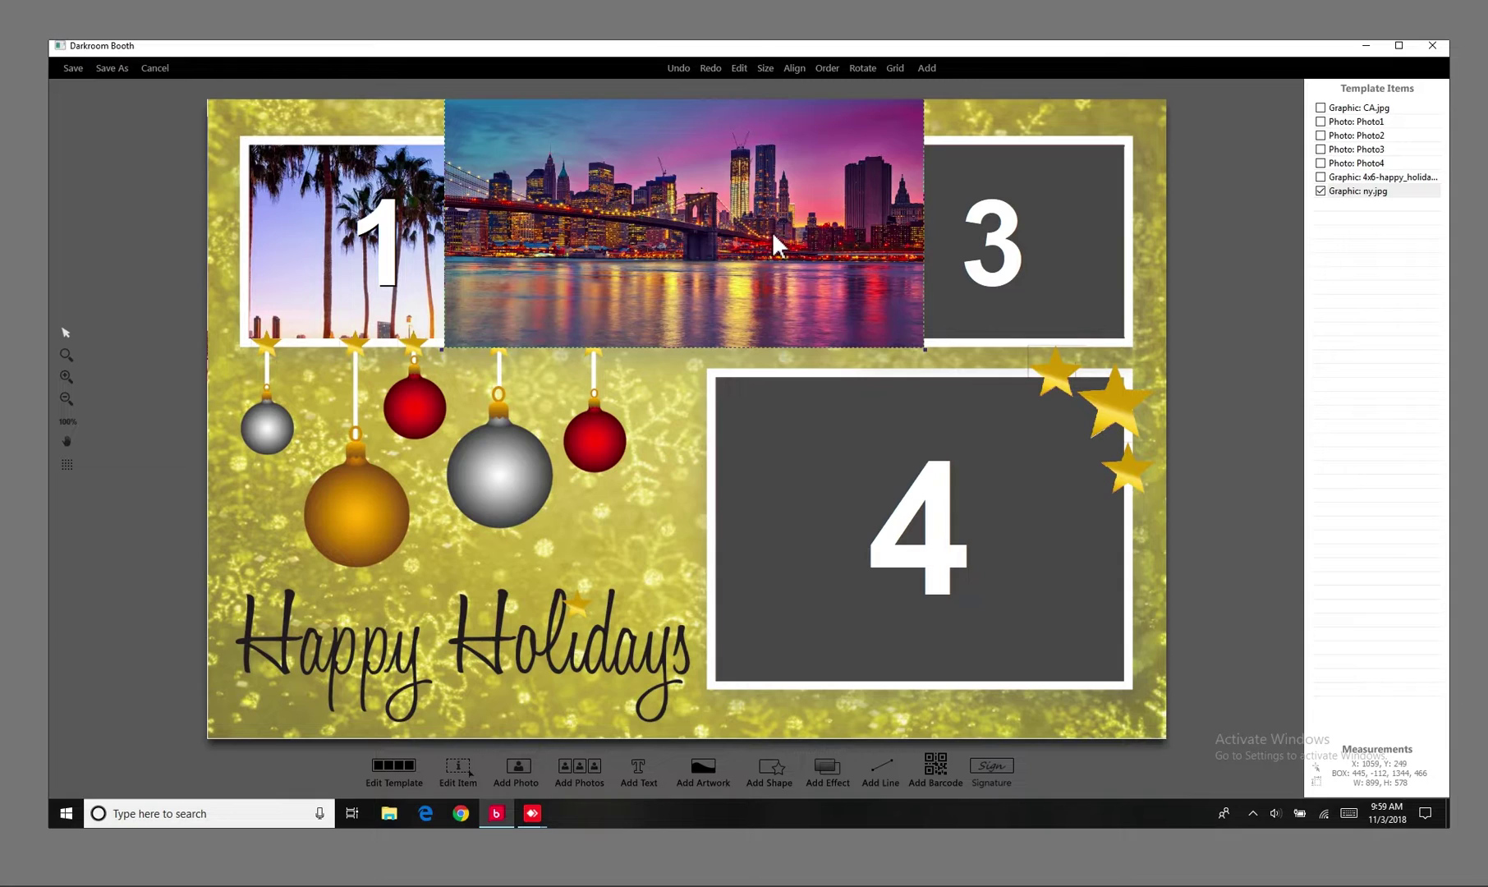
drag(786, 251, 790, 254)
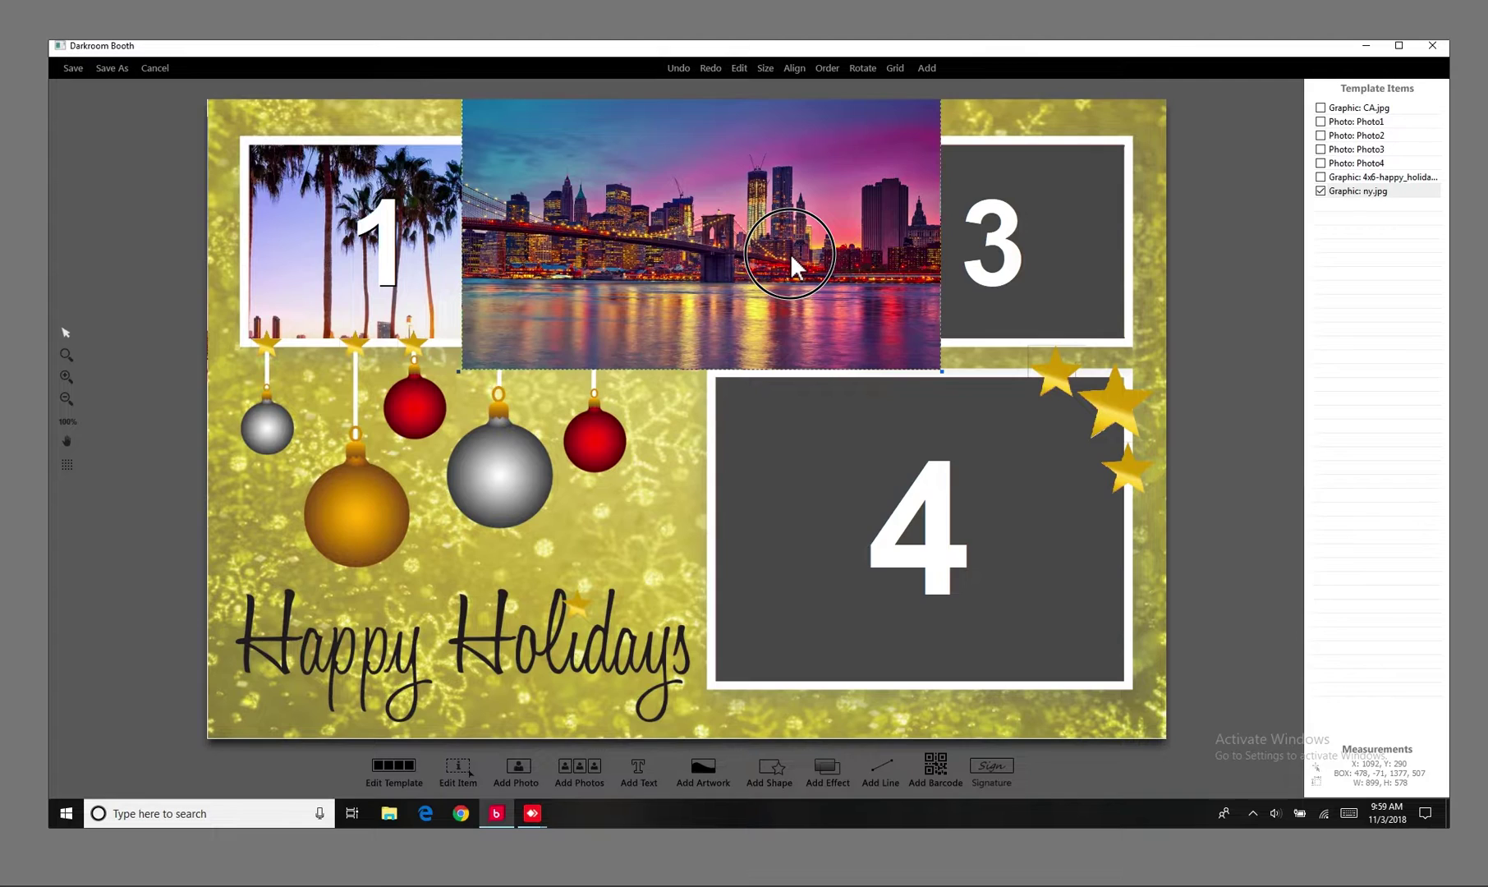
- Move ny.jpg to the top of Template Items so it sits behind photo slot 2
click(1385, 203)
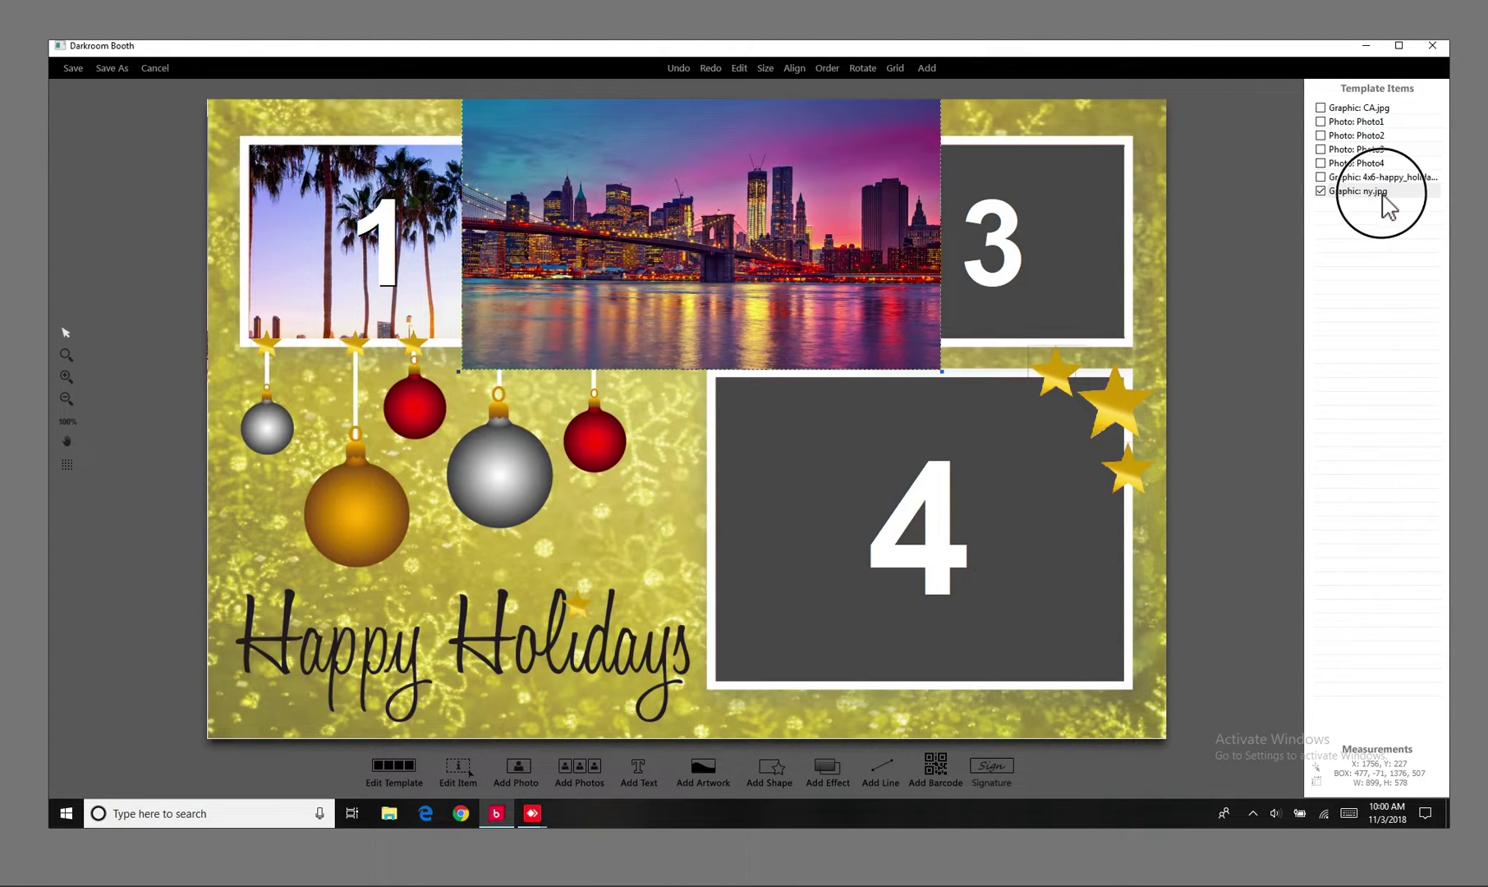
drag(1385, 203, 1375, 122)
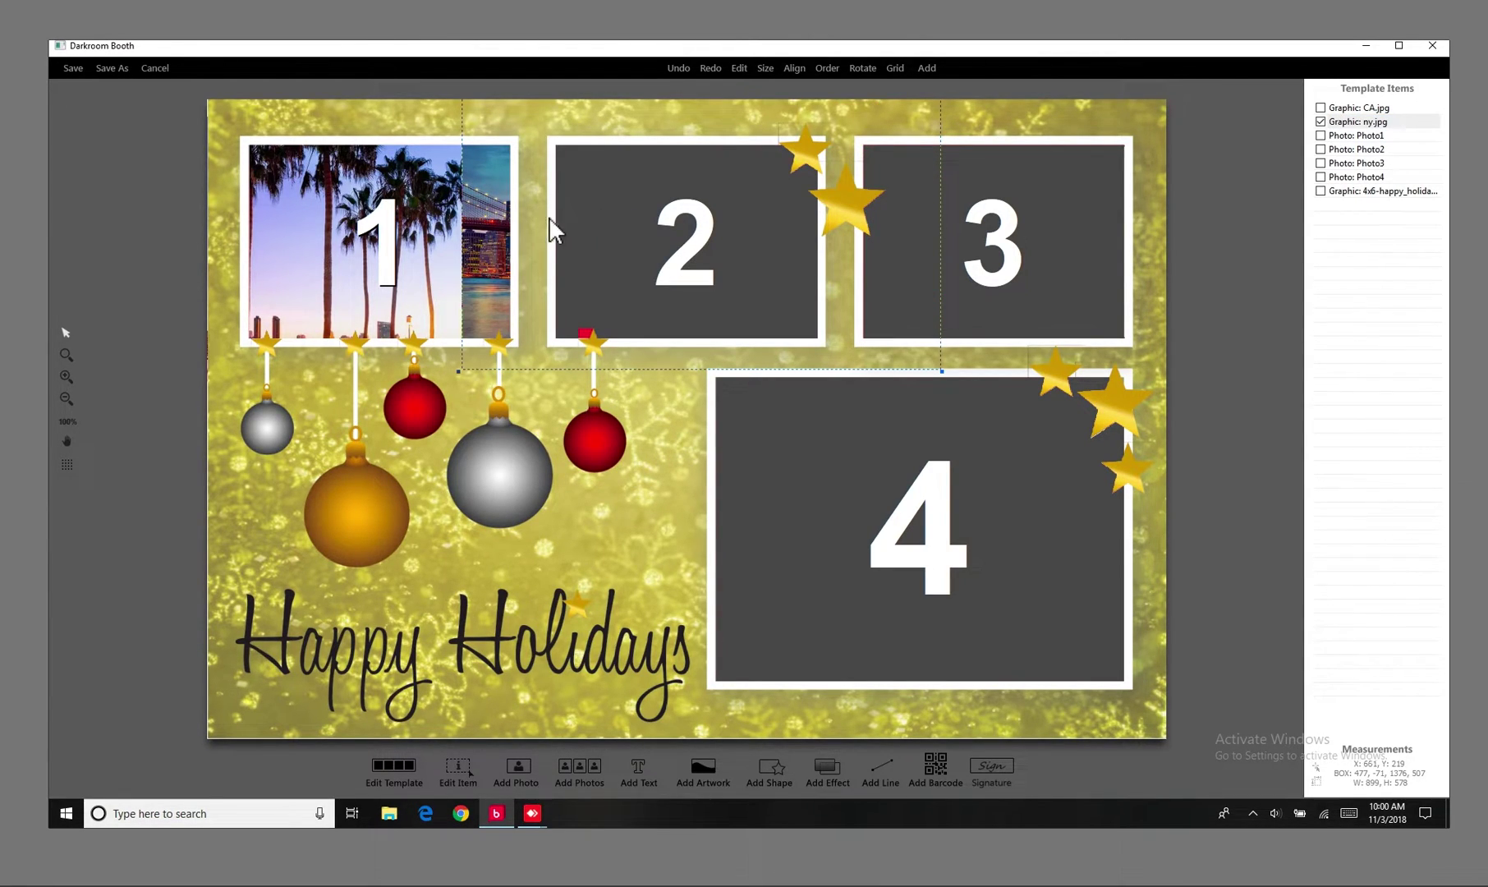
drag(531, 218, 548, 216)
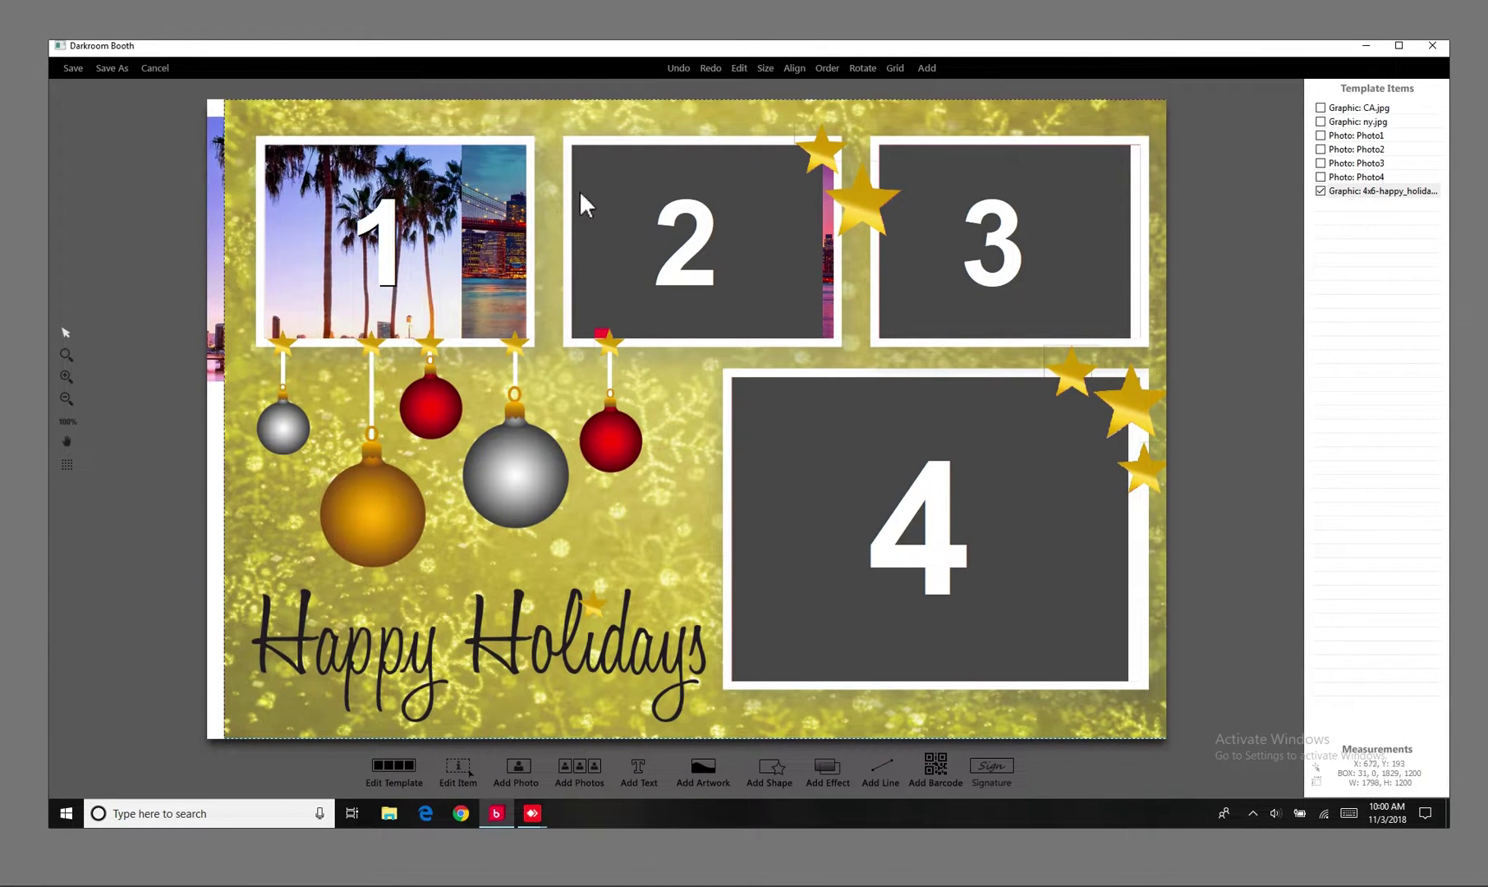
click(677, 67)
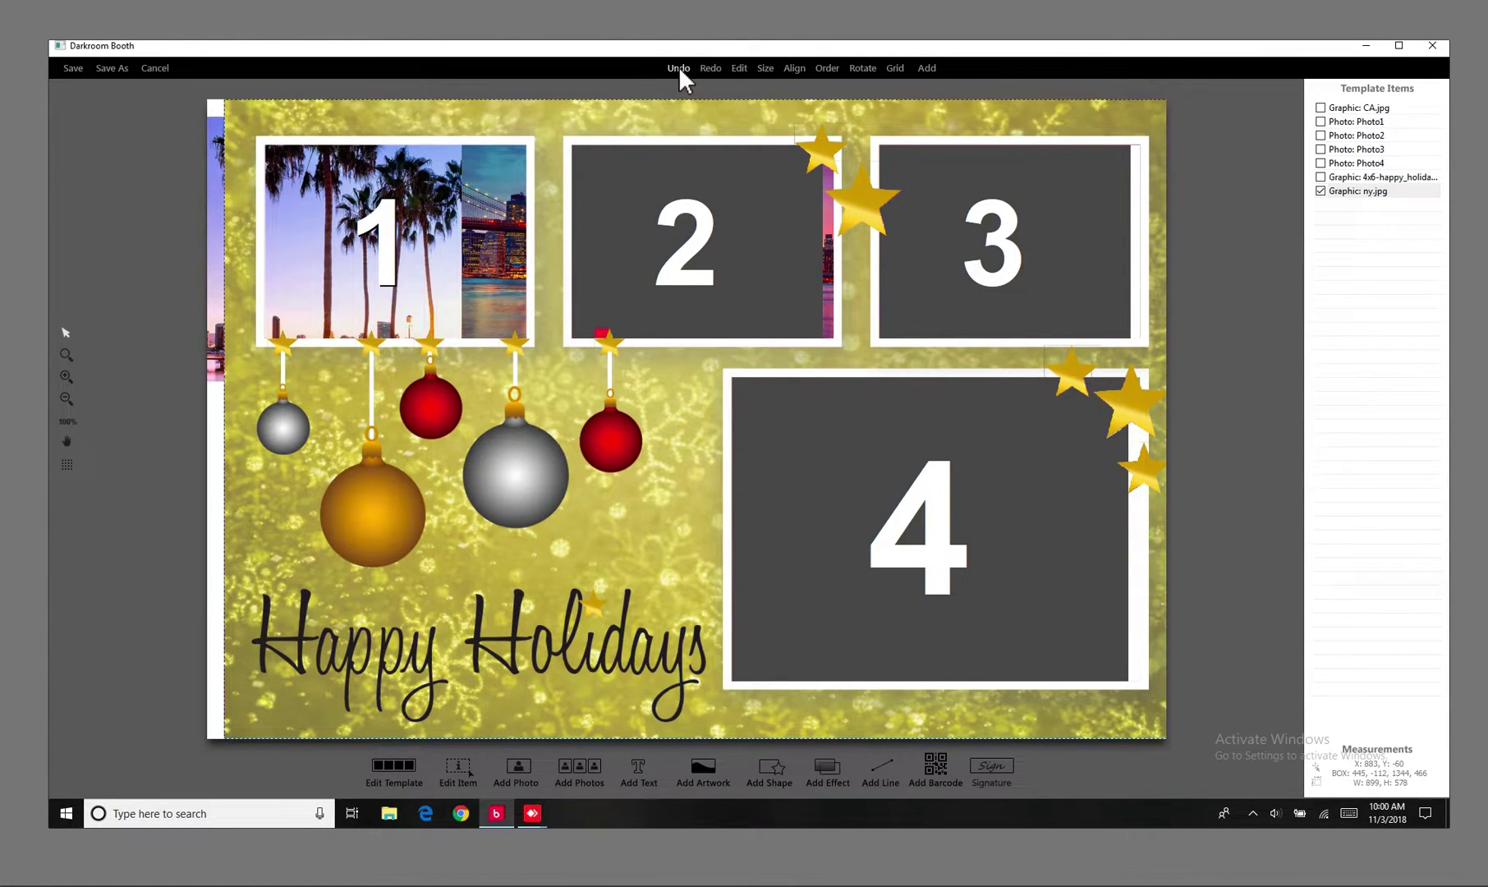
click(678, 67)
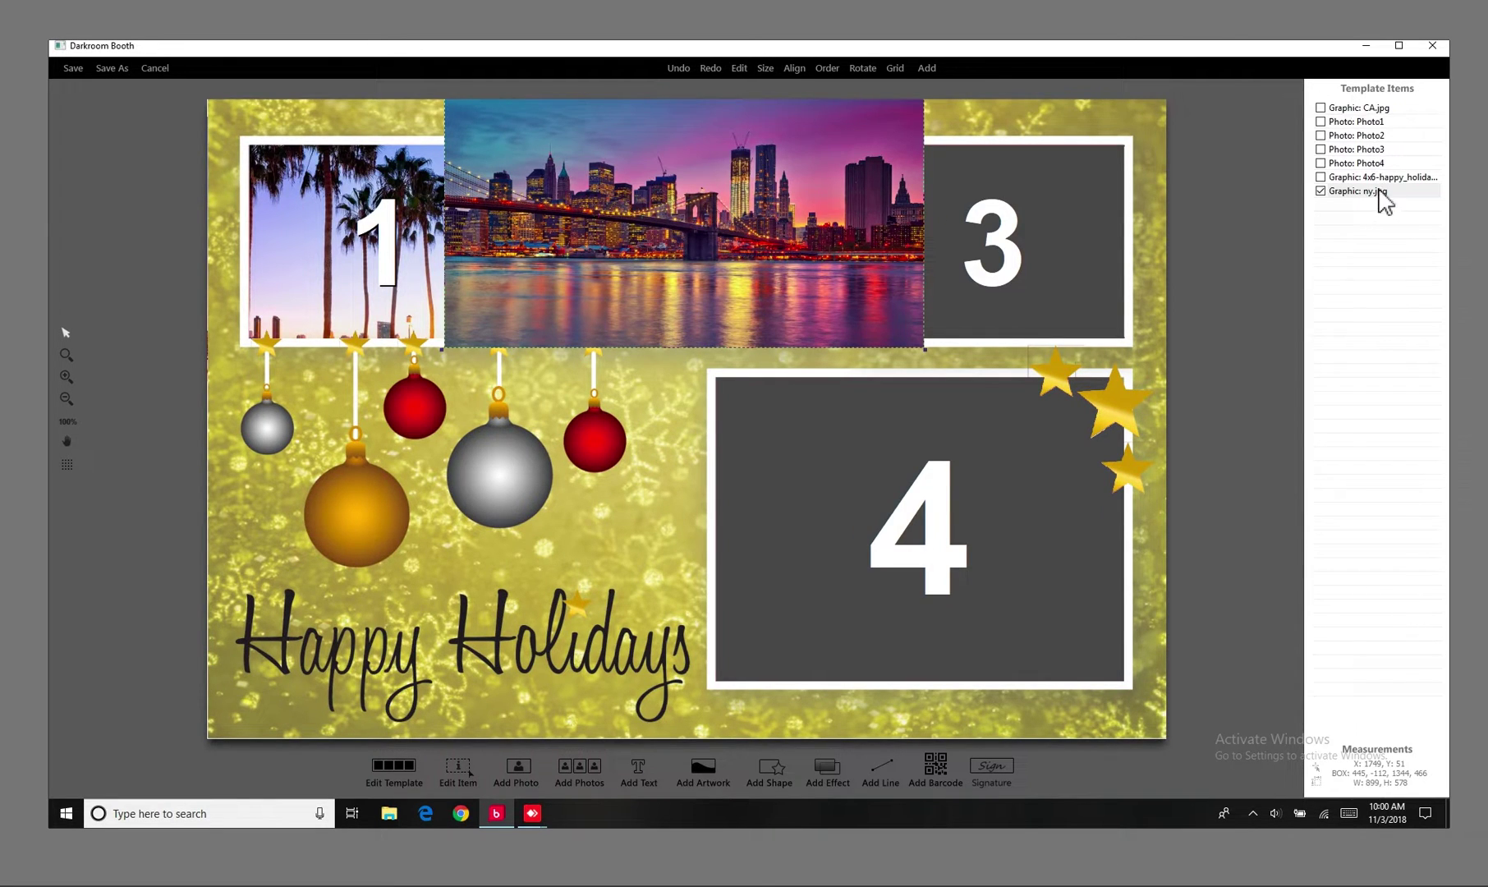
drag(1378, 191, 1372, 110)
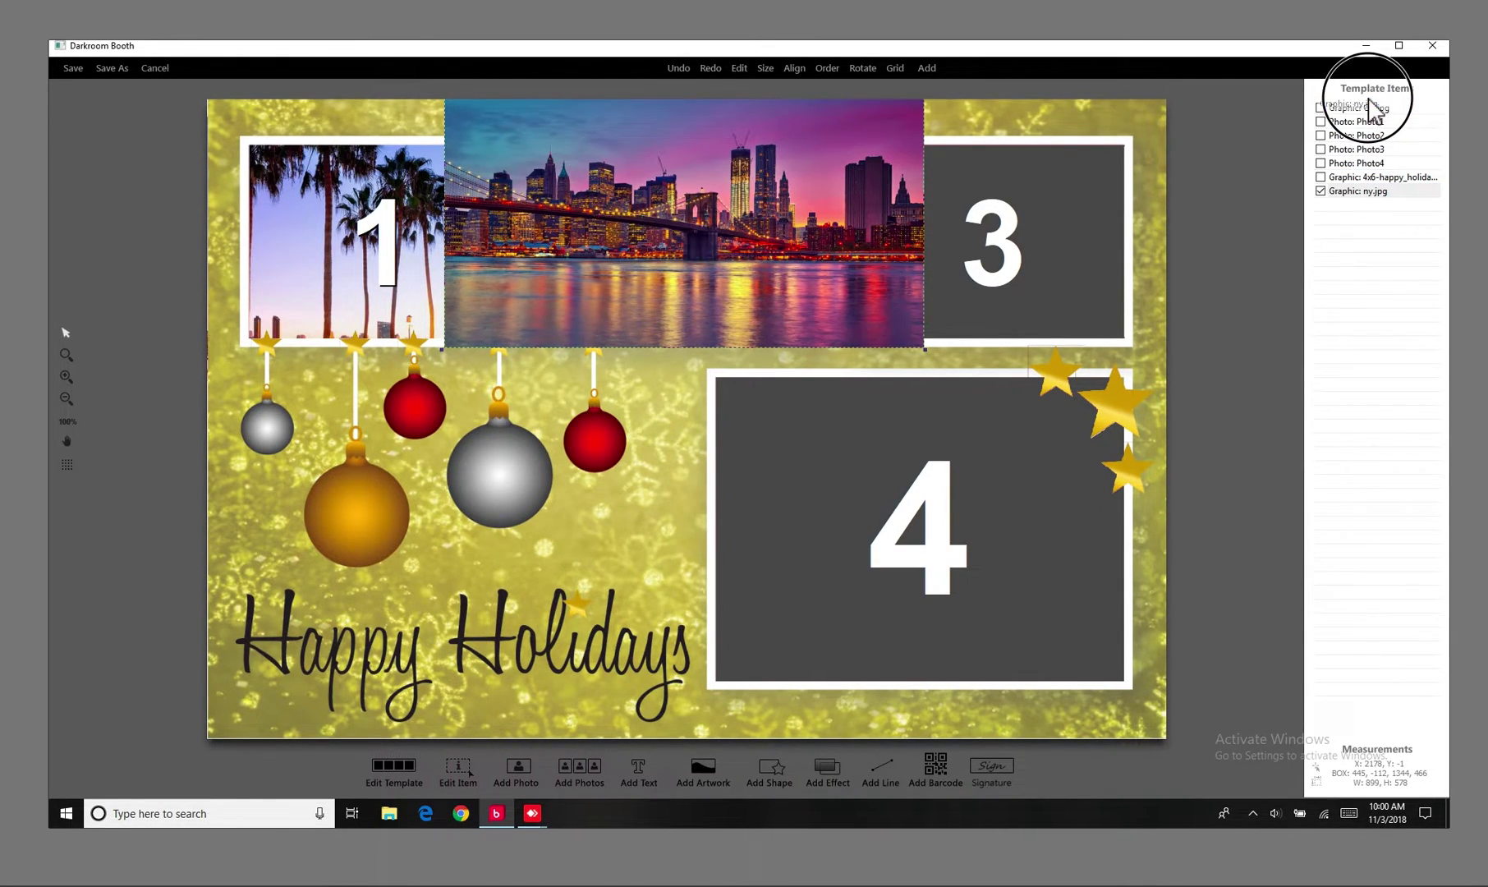
drag(1372, 111, 1373, 108)
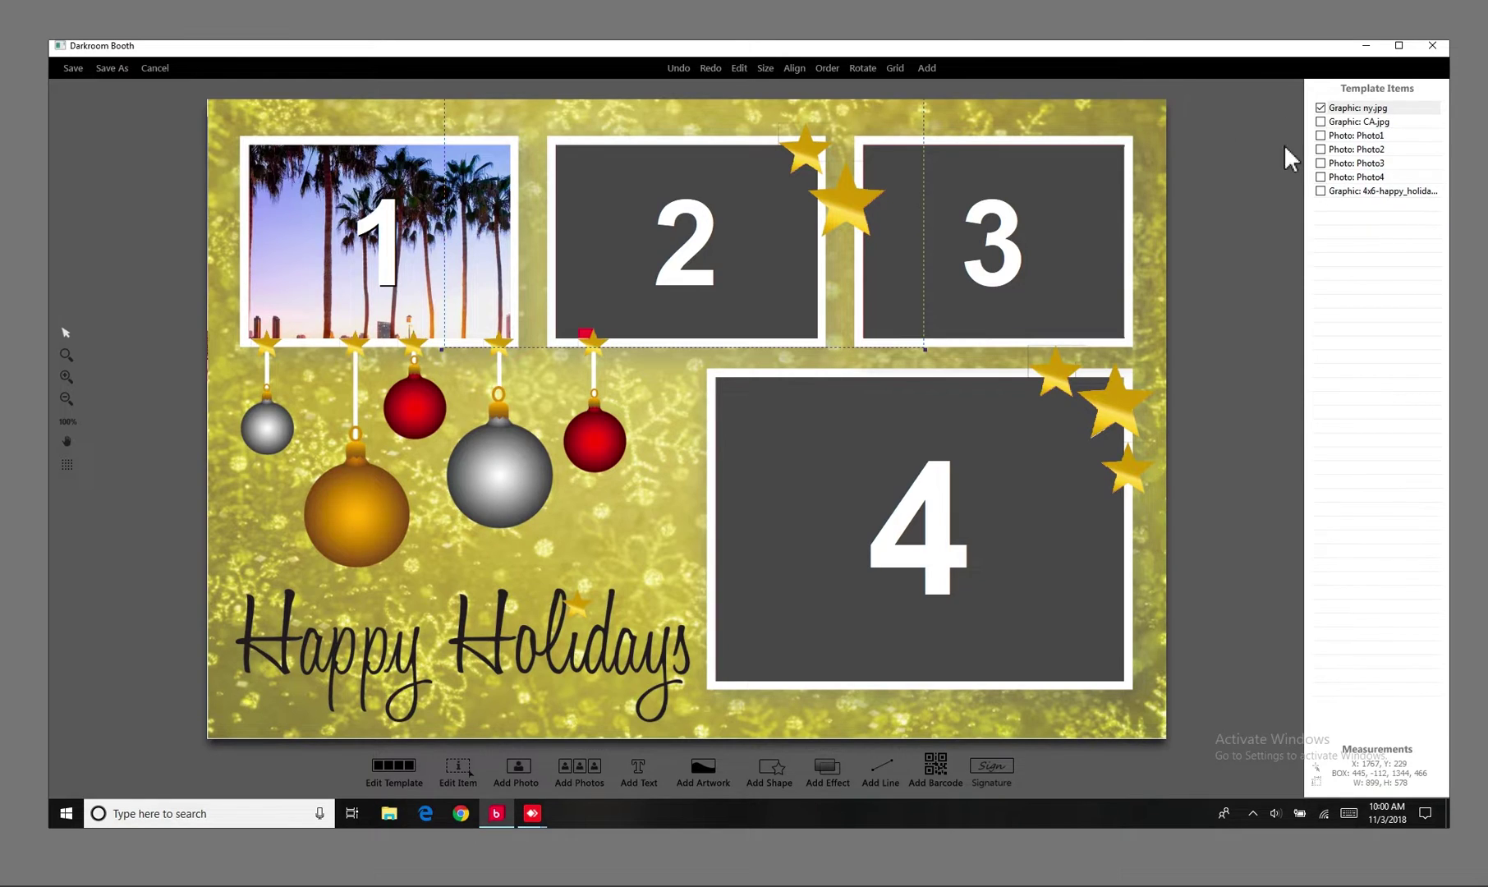
- Give Photo2 chroma-key transparency so the New York skyline shows through it
click(765, 202)
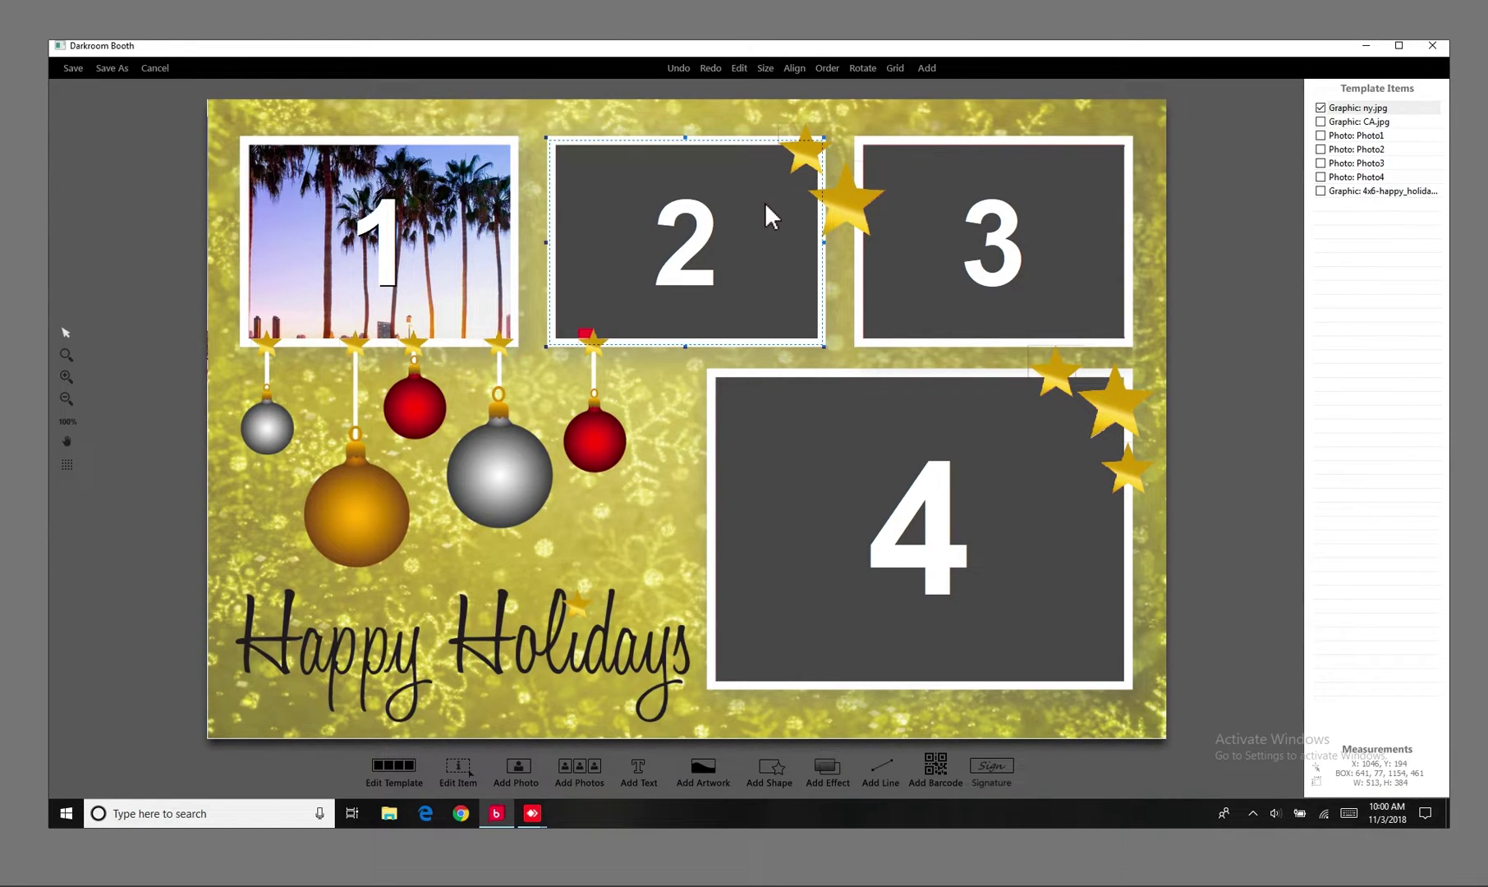
right_click(631, 265)
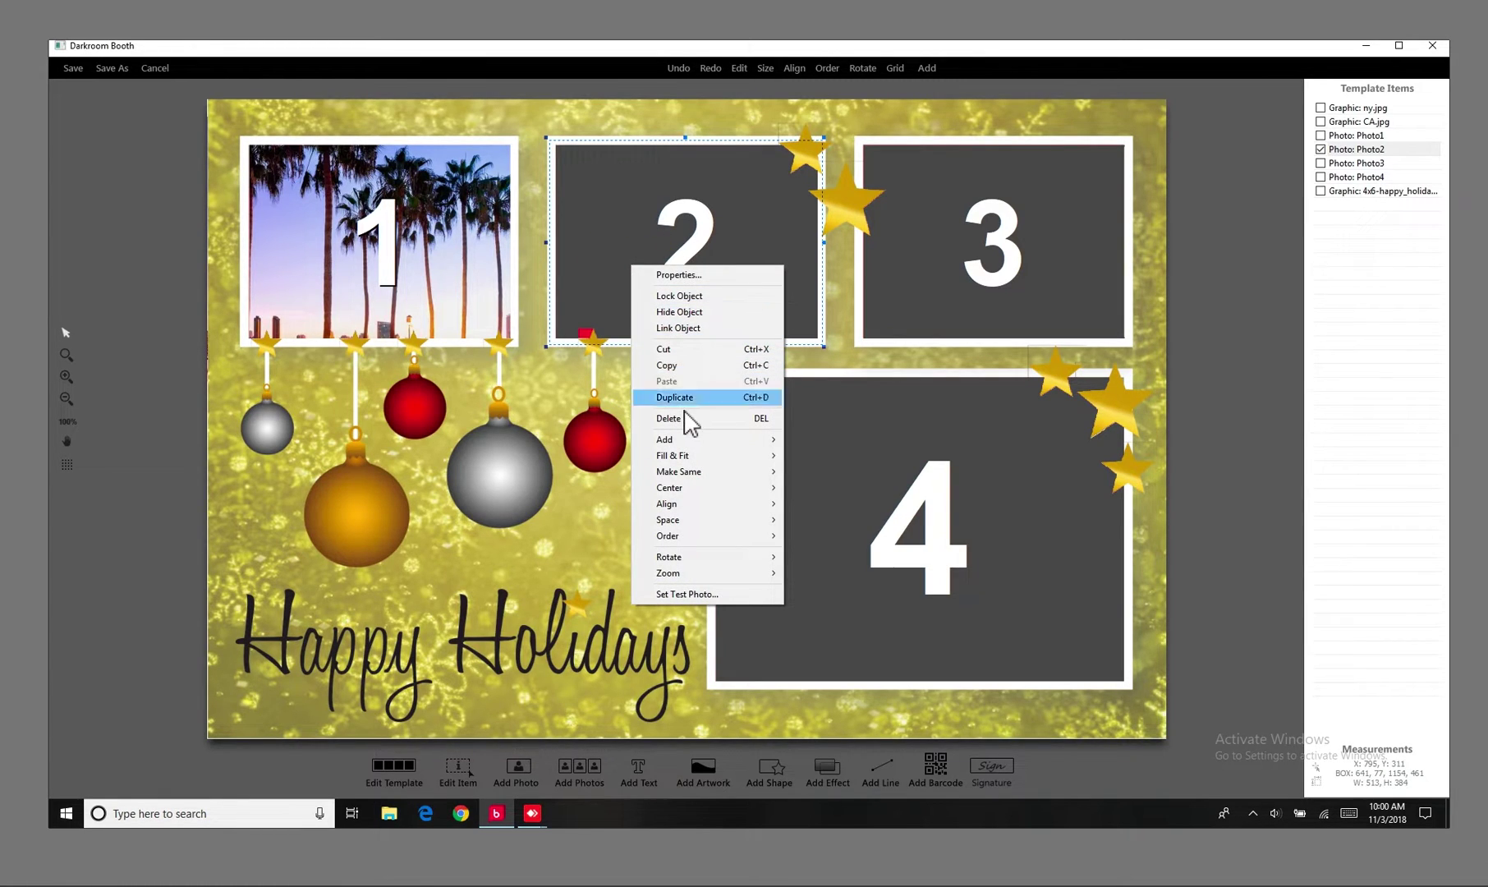
click(613, 169)
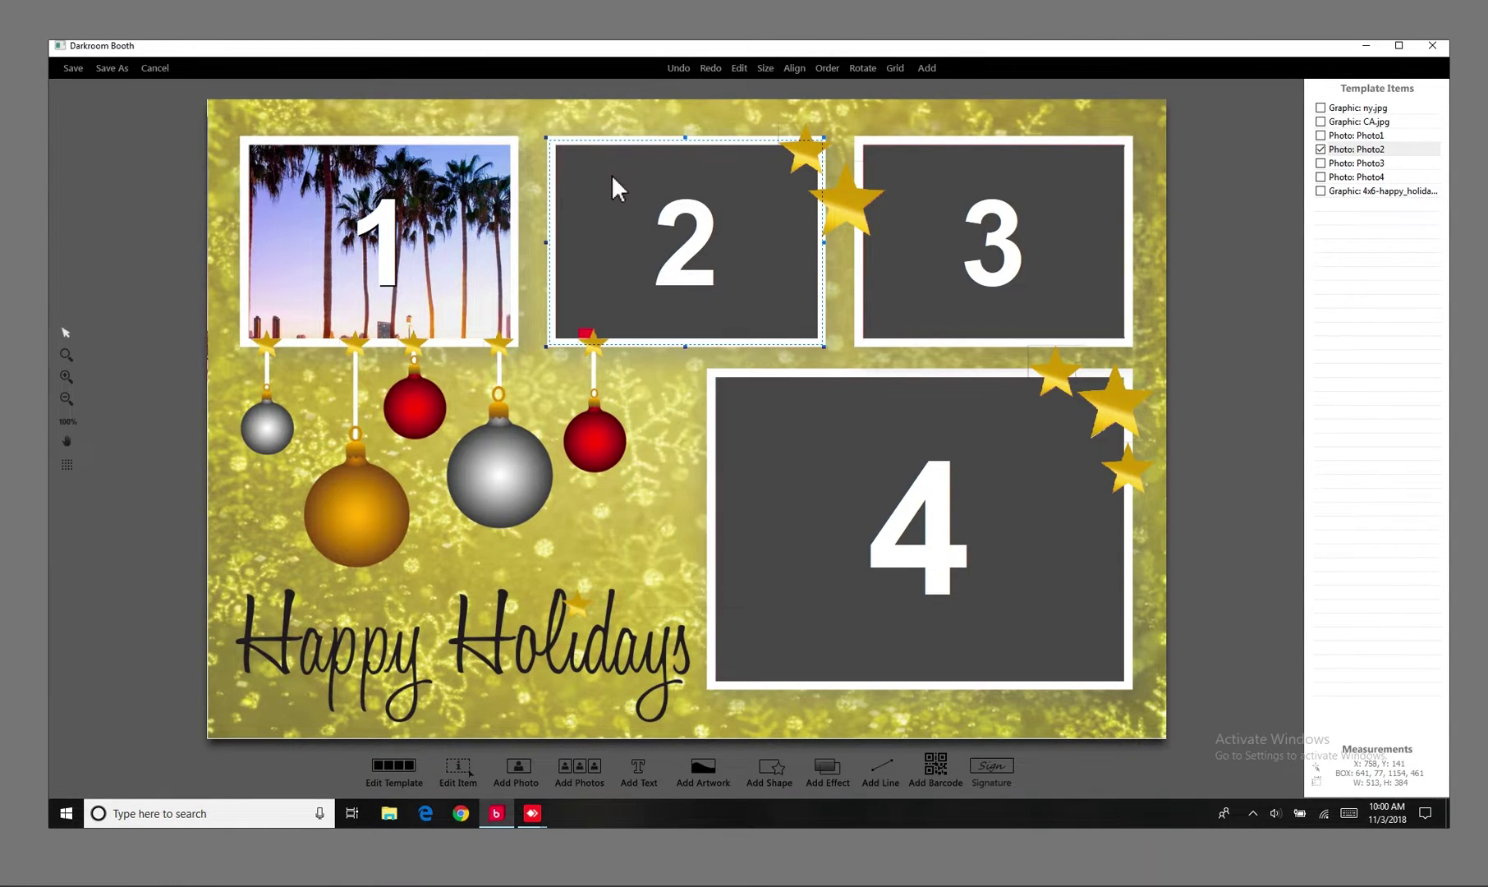
click(459, 775)
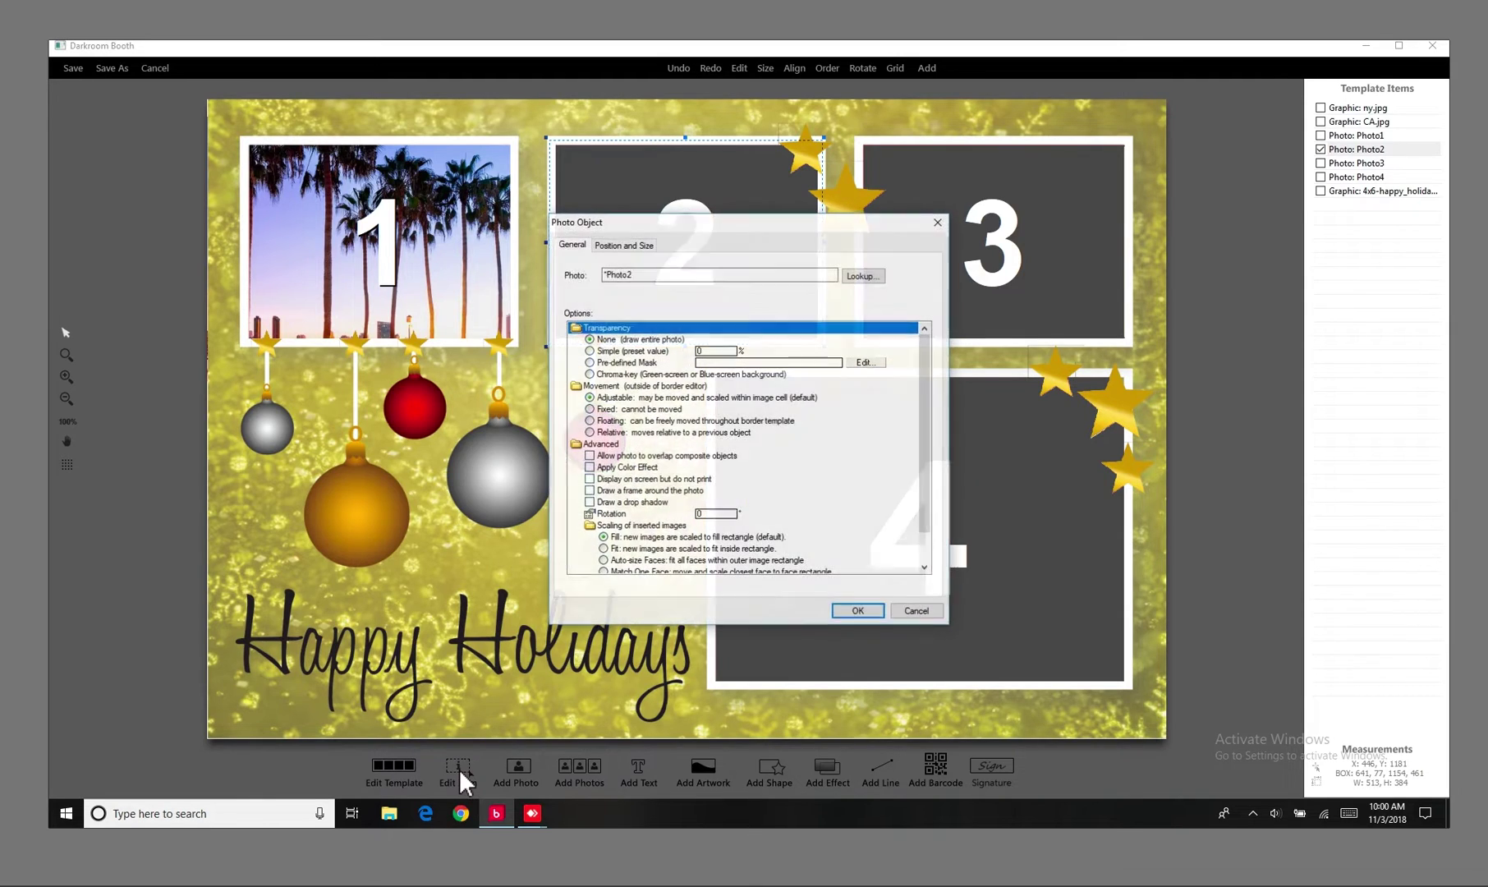
click(589, 374)
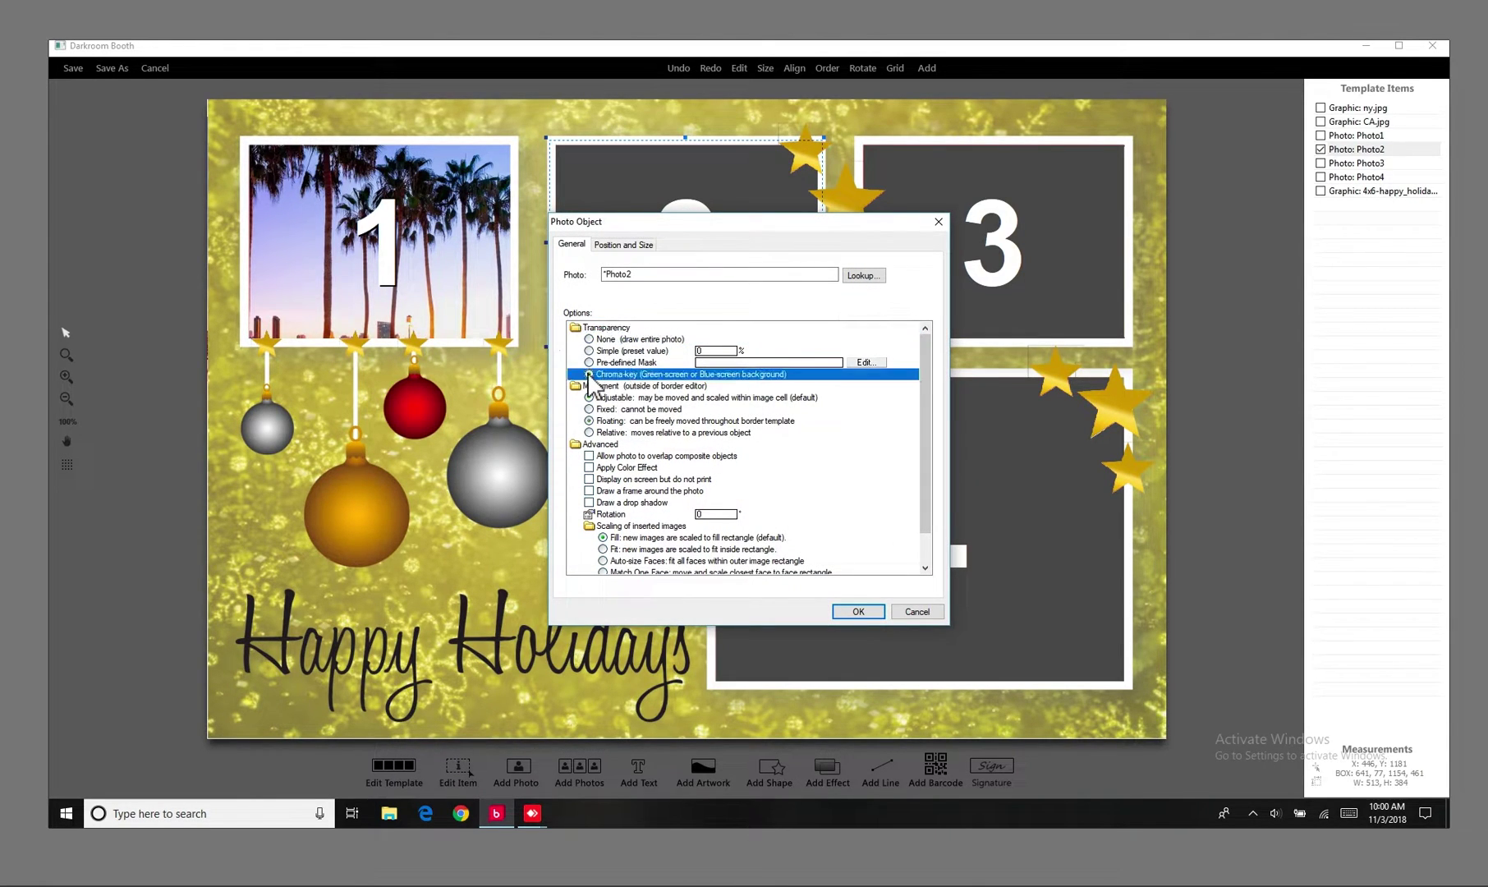
click(848, 610)
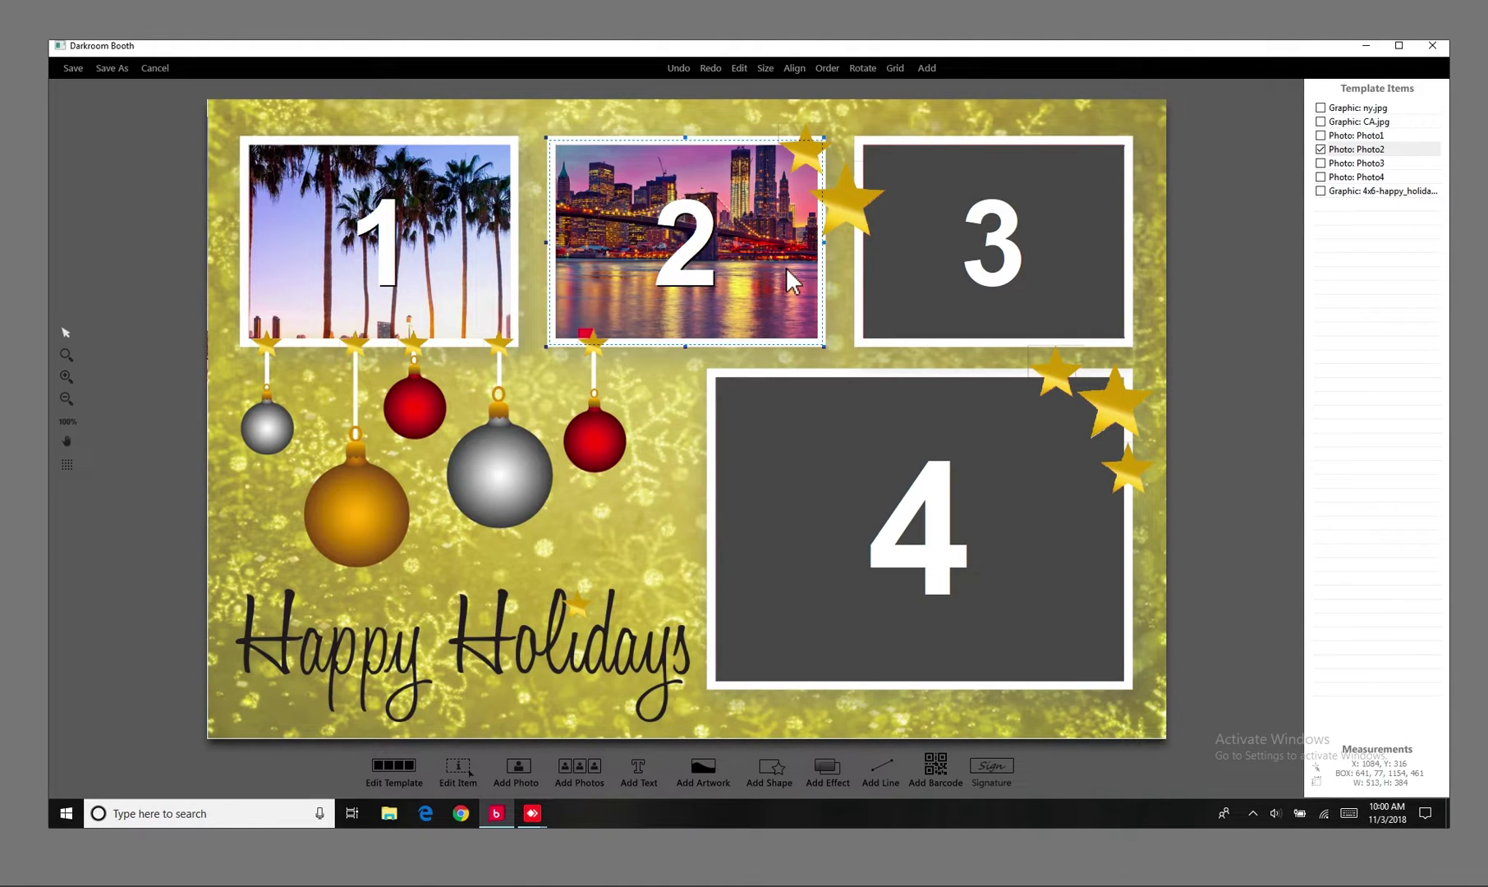
click(1045, 258)
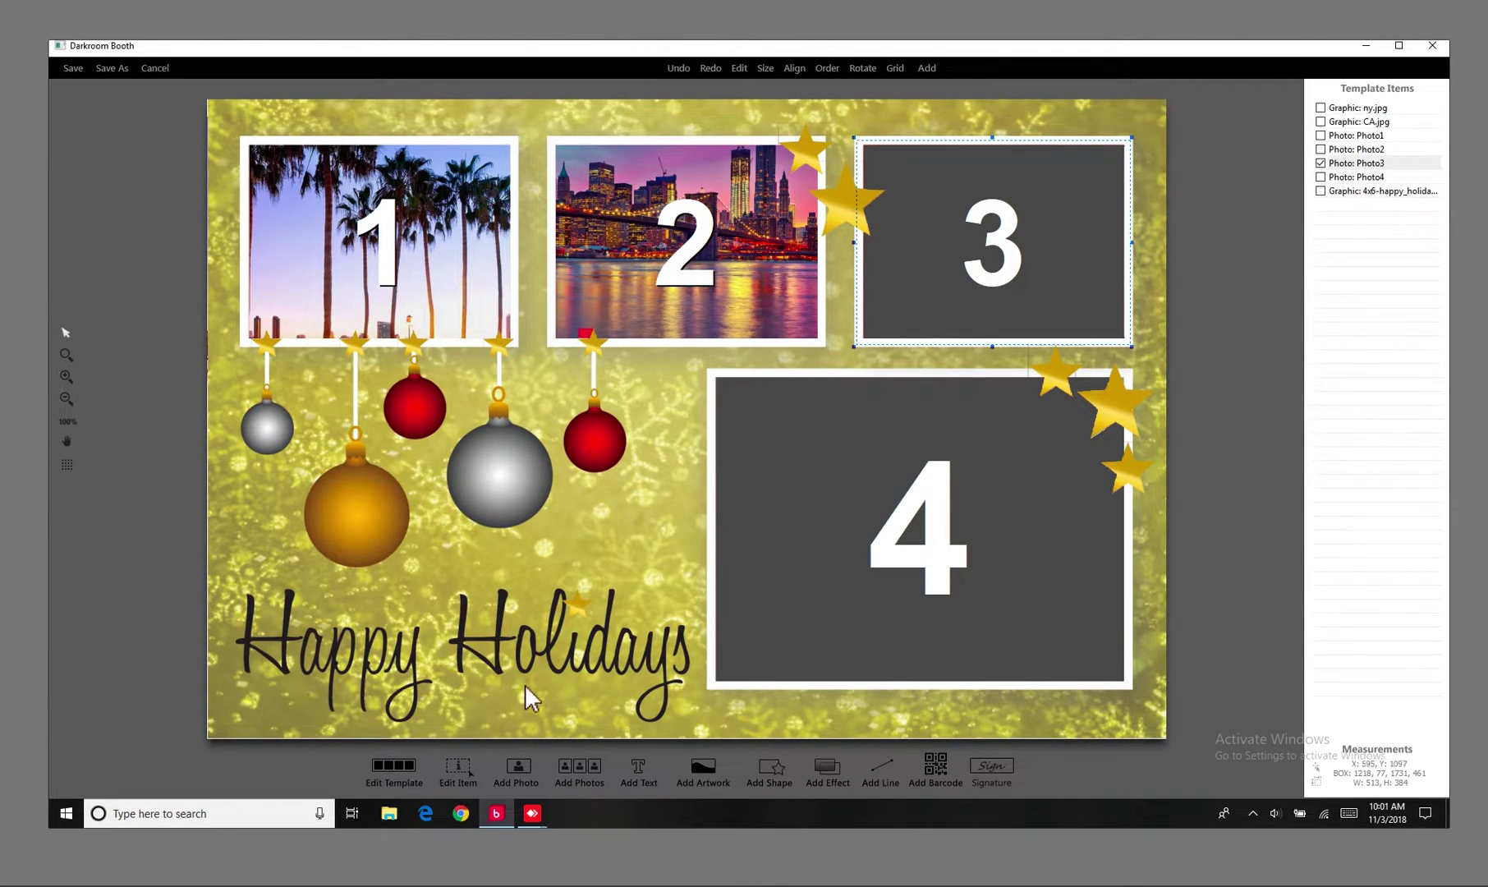
- Add london.jpg from the Desktop as a new artwork graphic
click(517, 764)
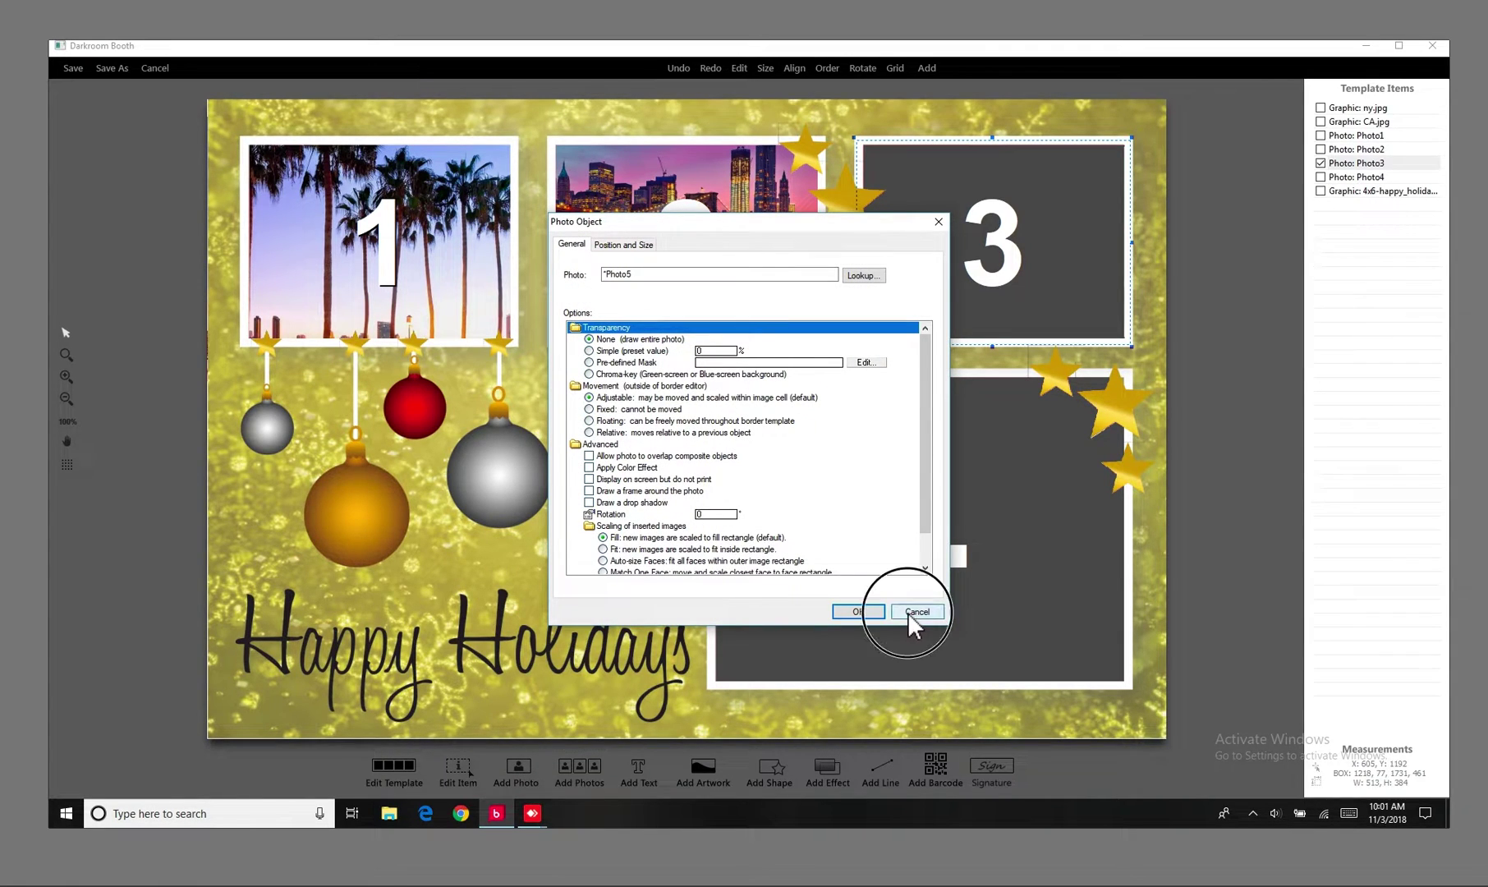
click(866, 610)
click(701, 764)
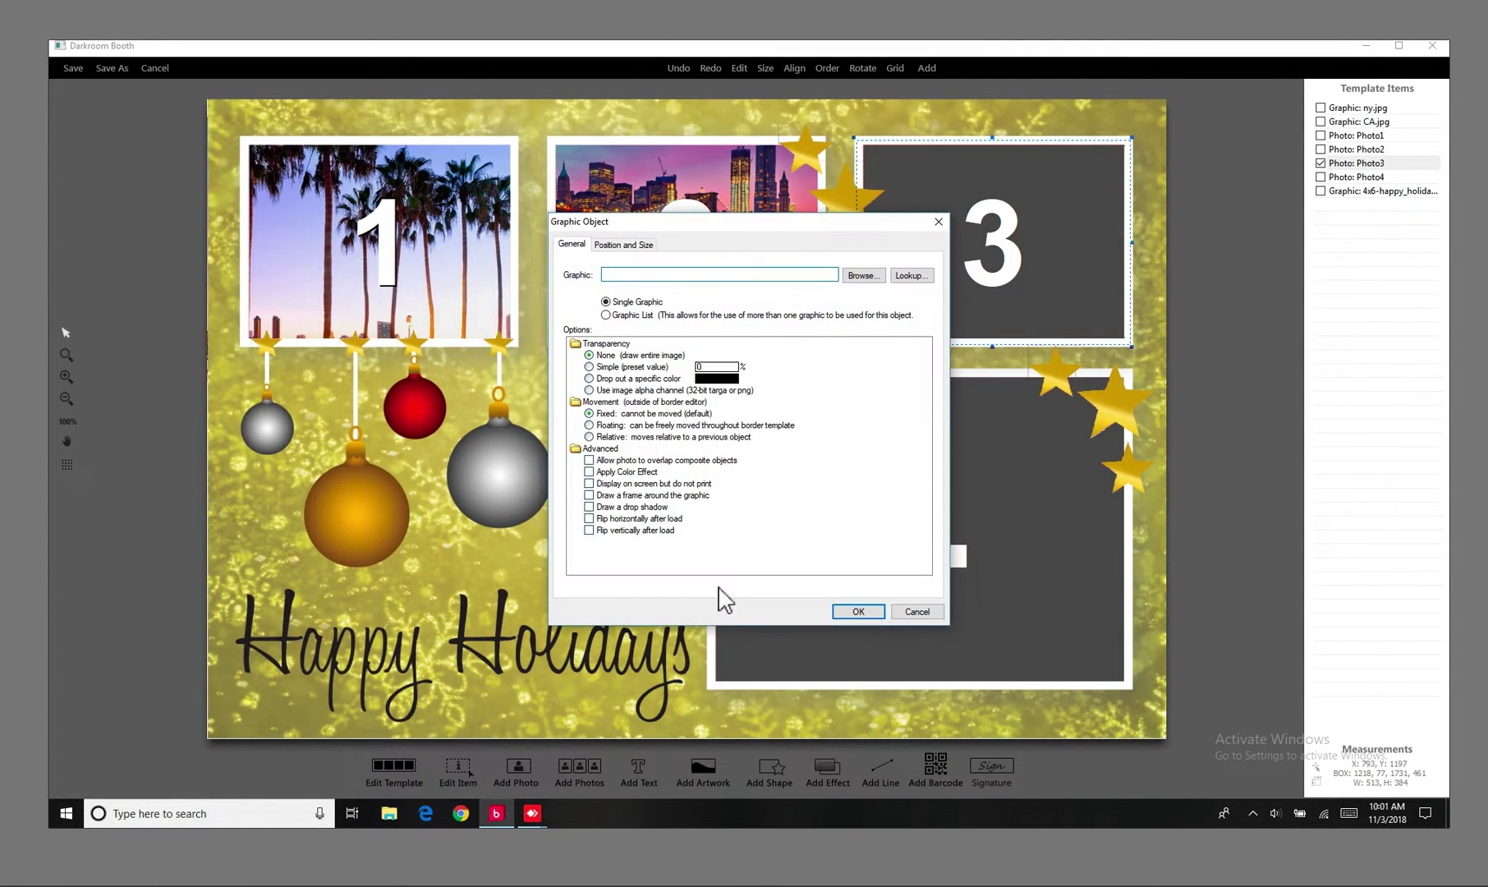
click(871, 279)
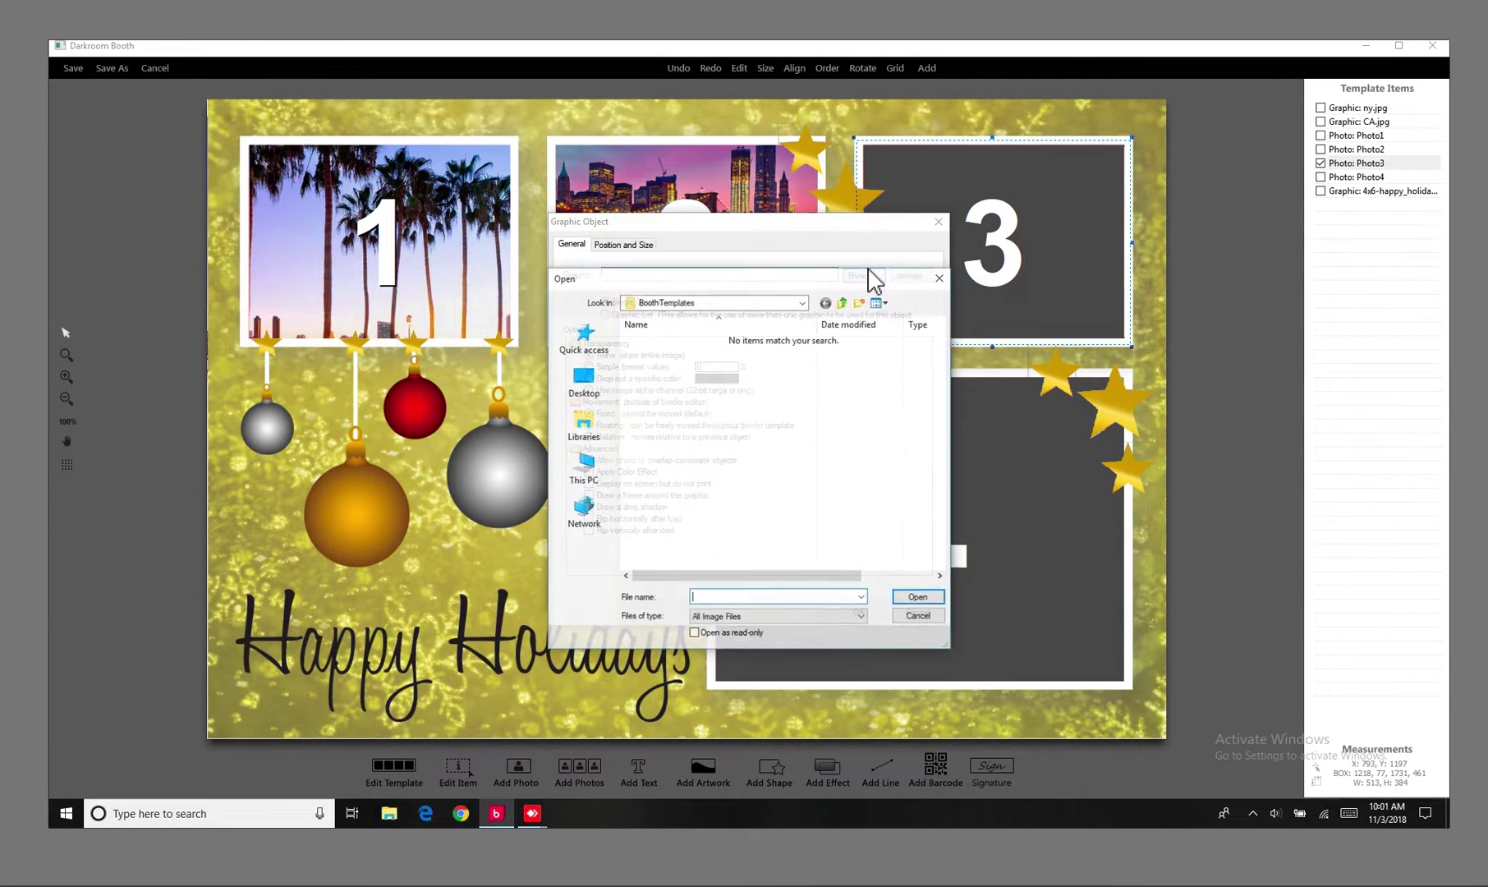
click(582, 379)
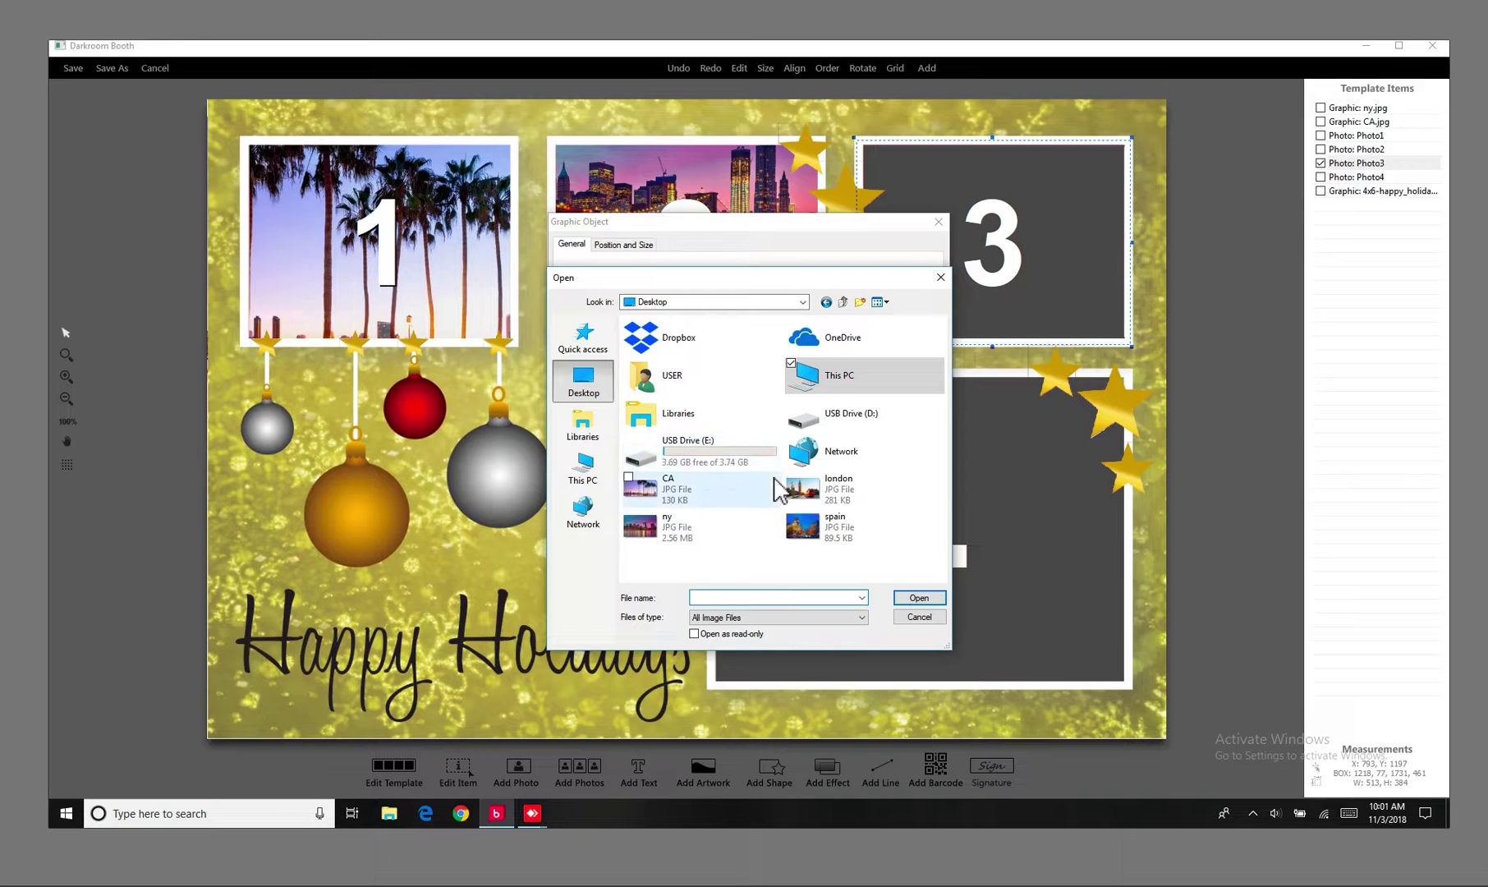
click(820, 494)
click(919, 596)
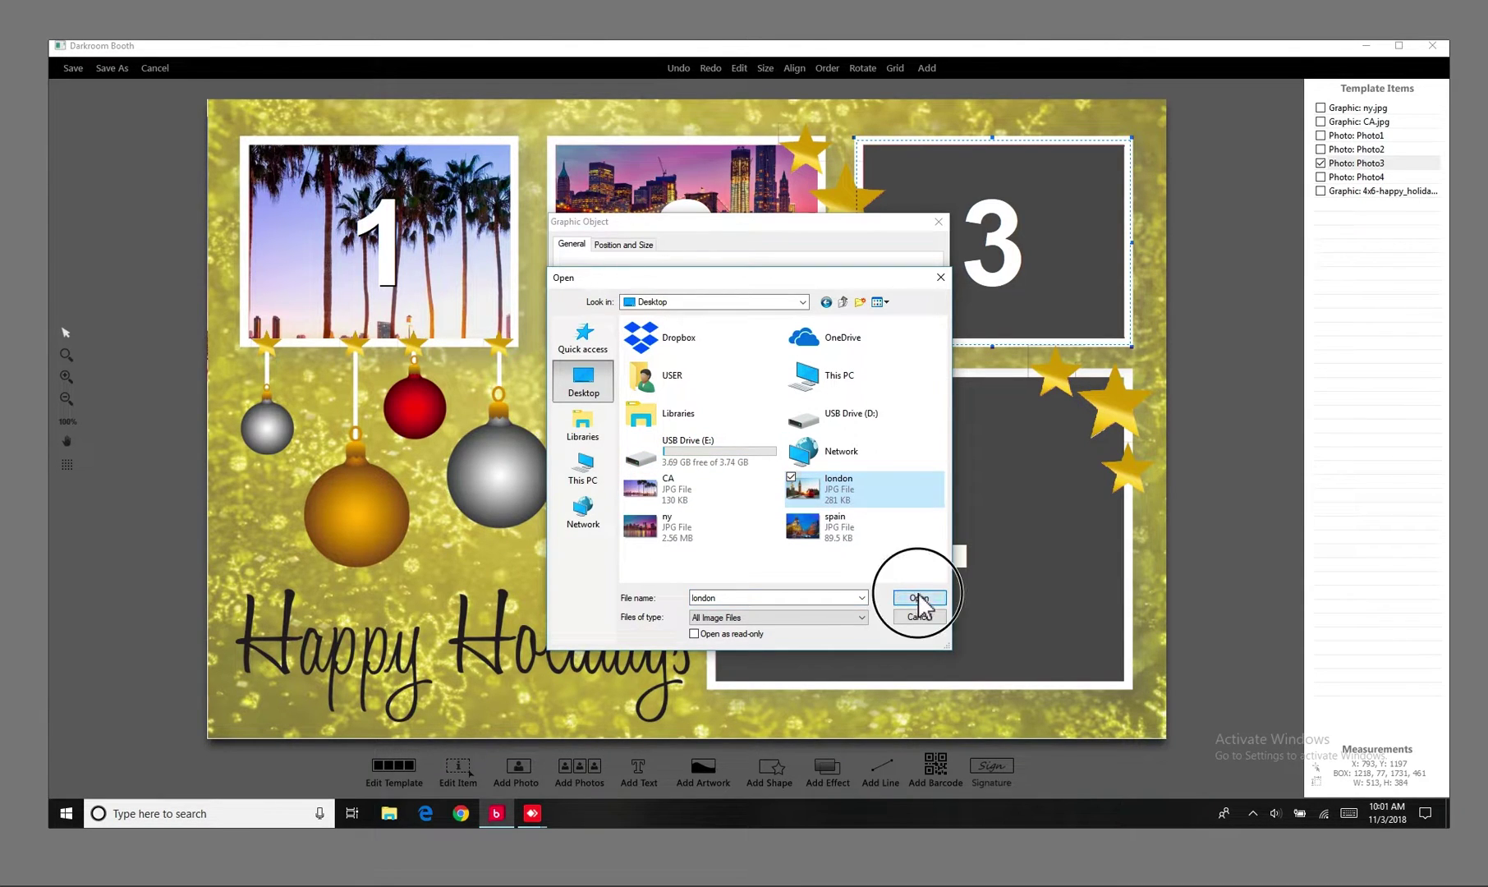
click(856, 611)
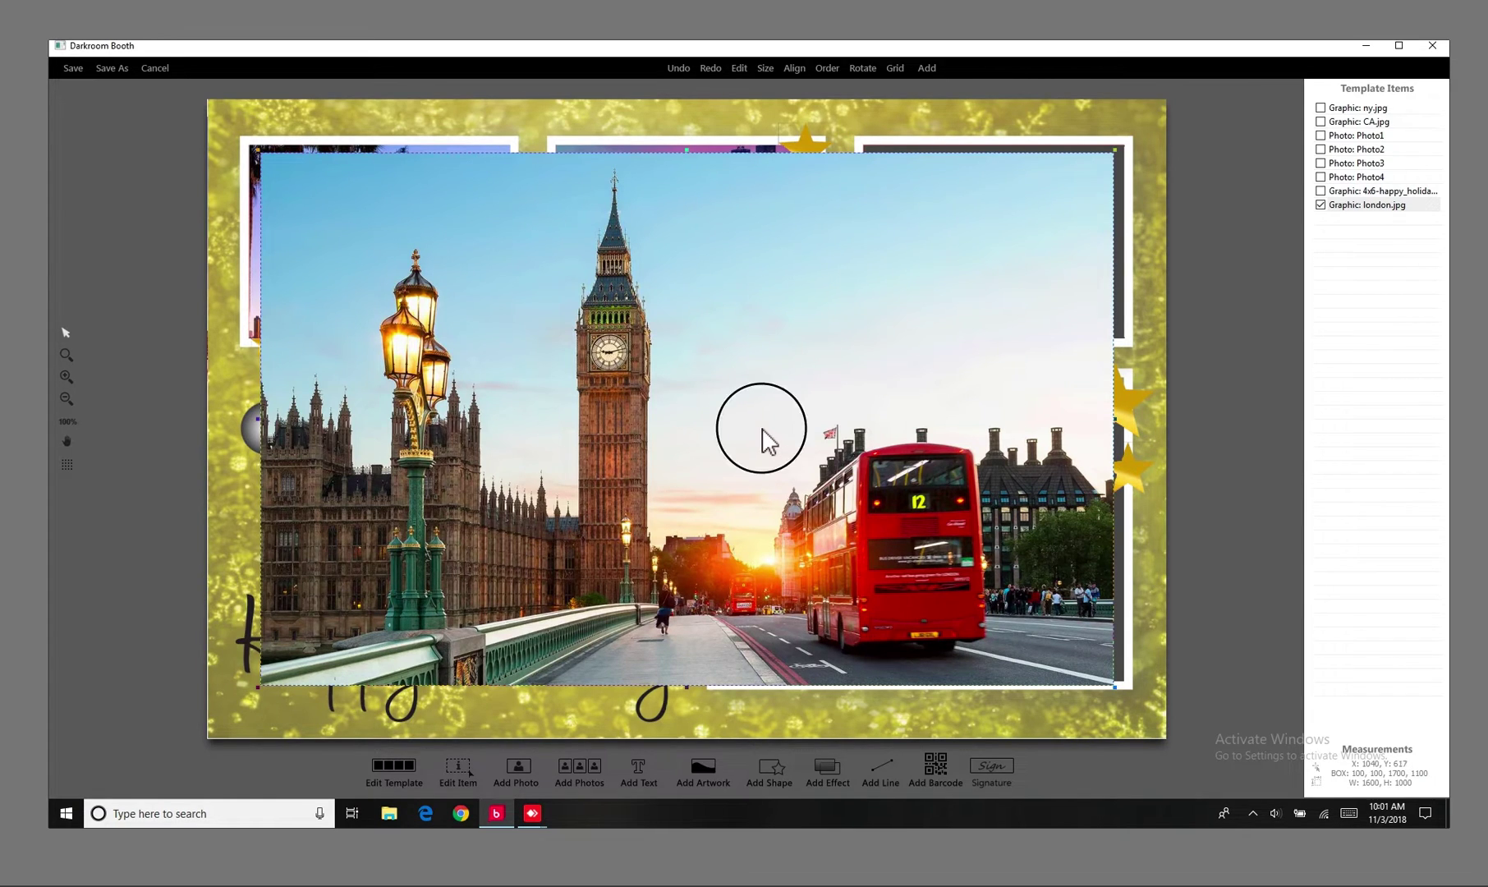
- Resize the London photo over frame 3 and move it behind the holiday background
drag(766, 443, 936, 387)
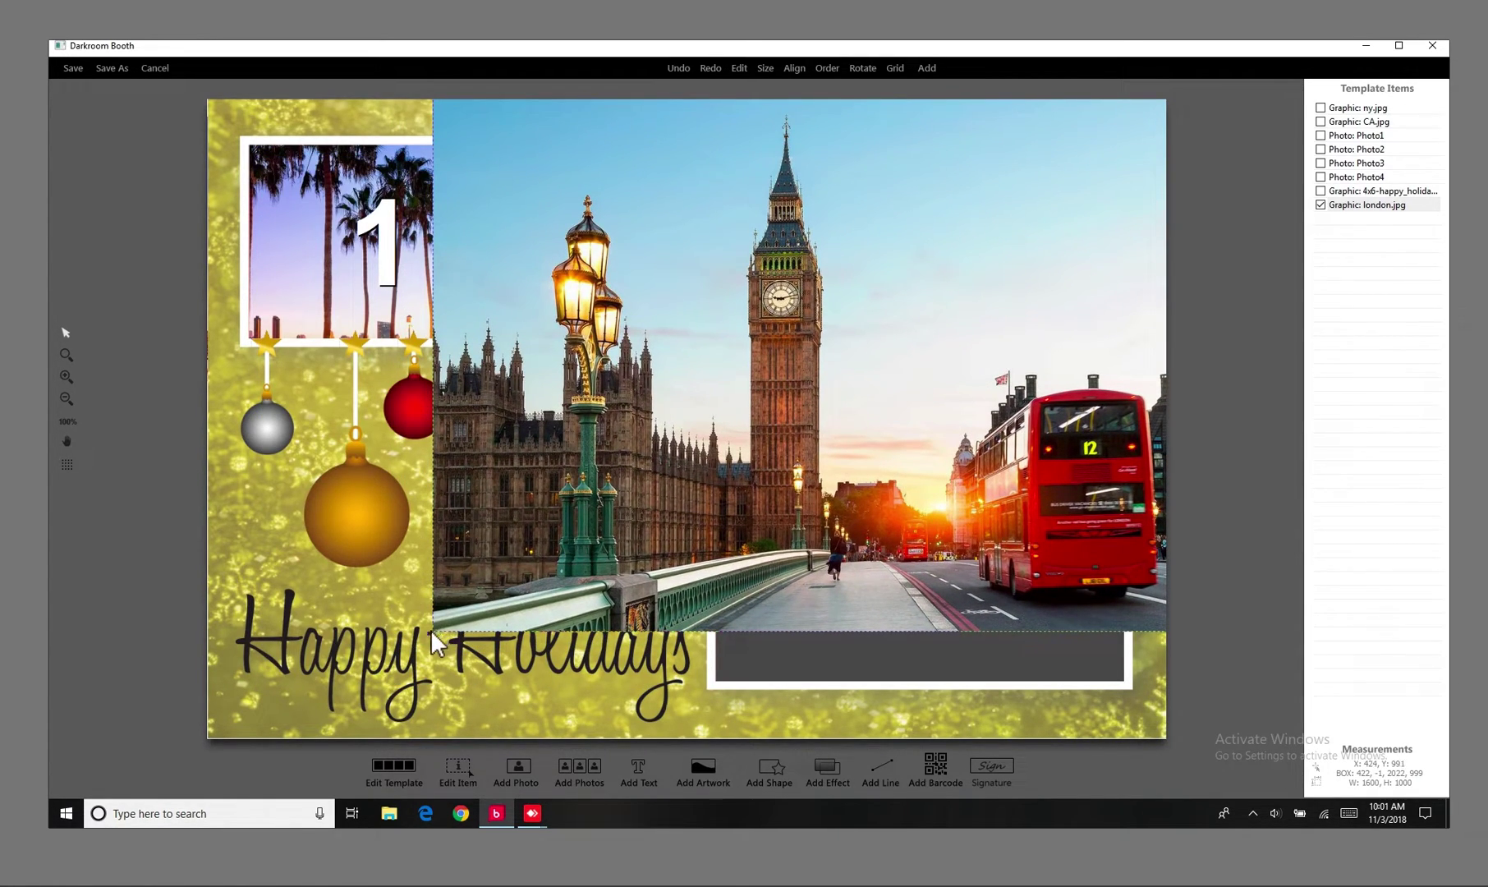
mouse_move(431, 632)
mouse_down()
mouse_move(637, 488)
mouse_move(769, 371)
mouse_up()
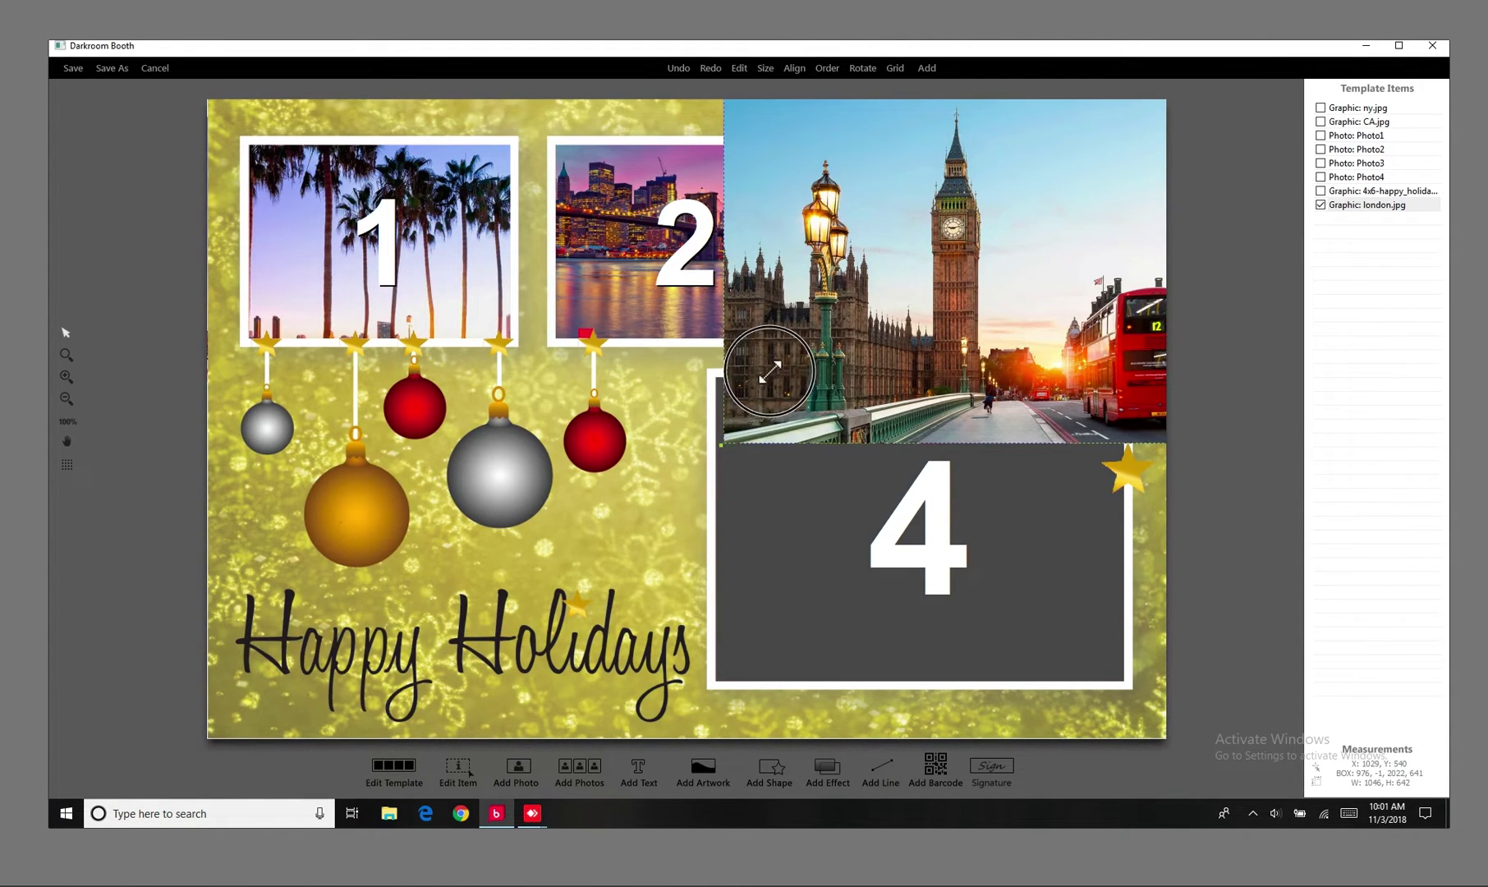
drag(769, 370, 901, 295)
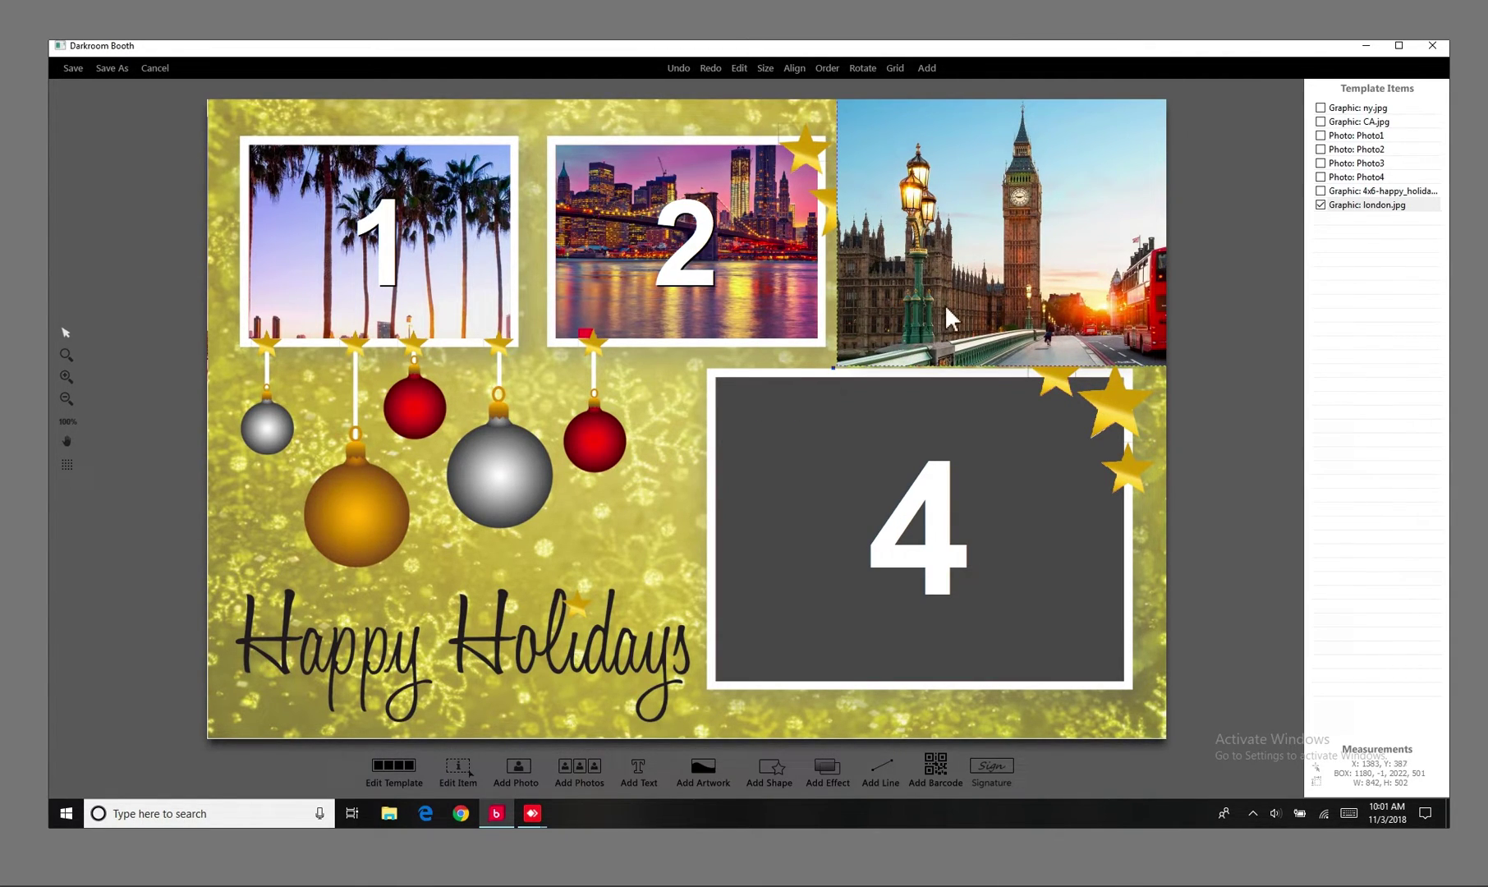
drag(936, 299, 949, 296)
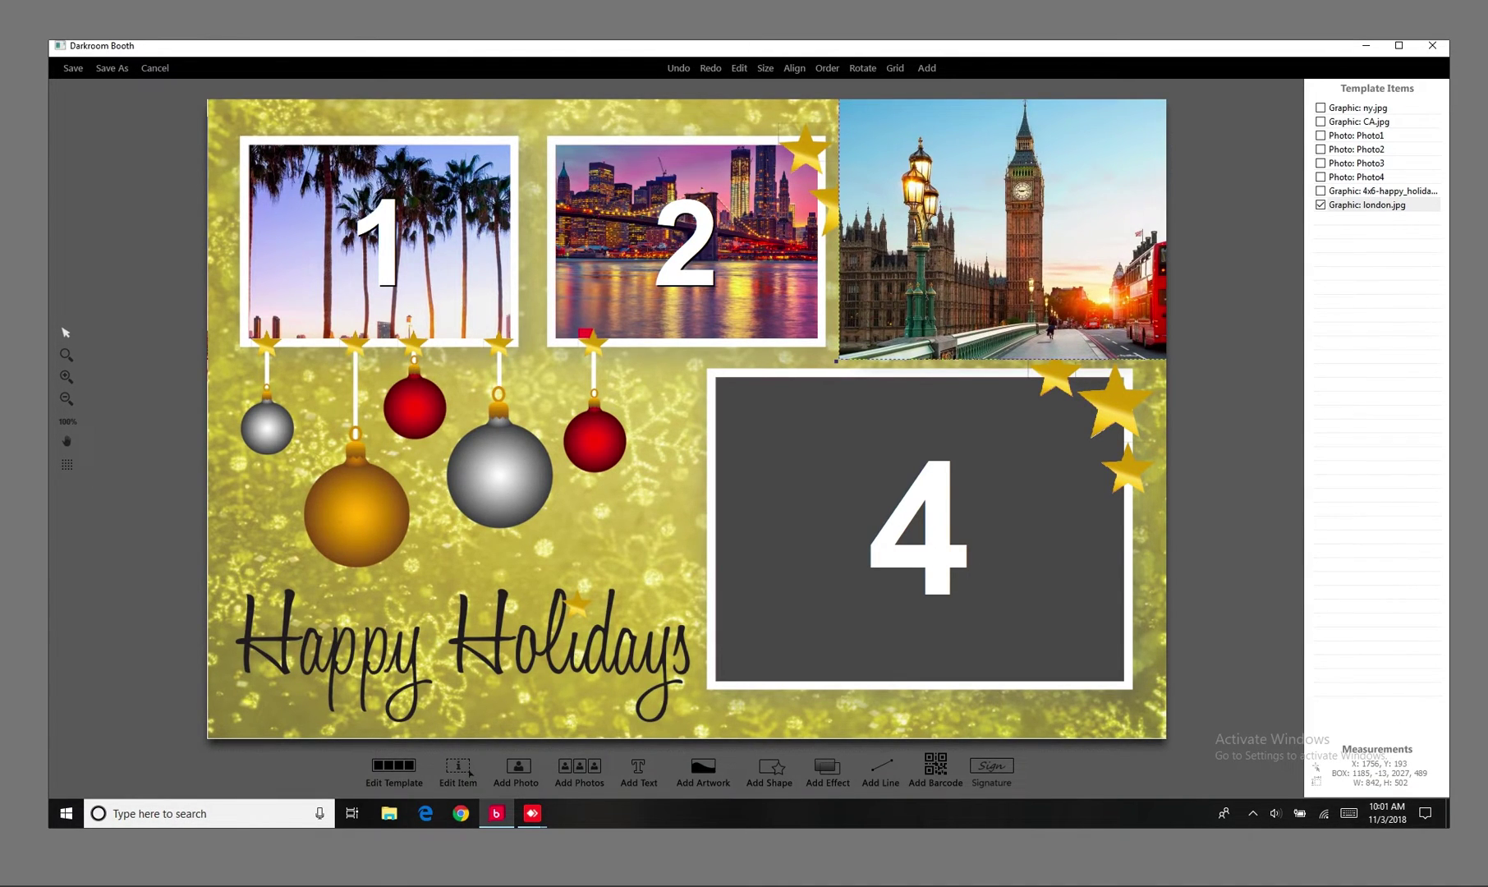
drag(1403, 217, 1395, 123)
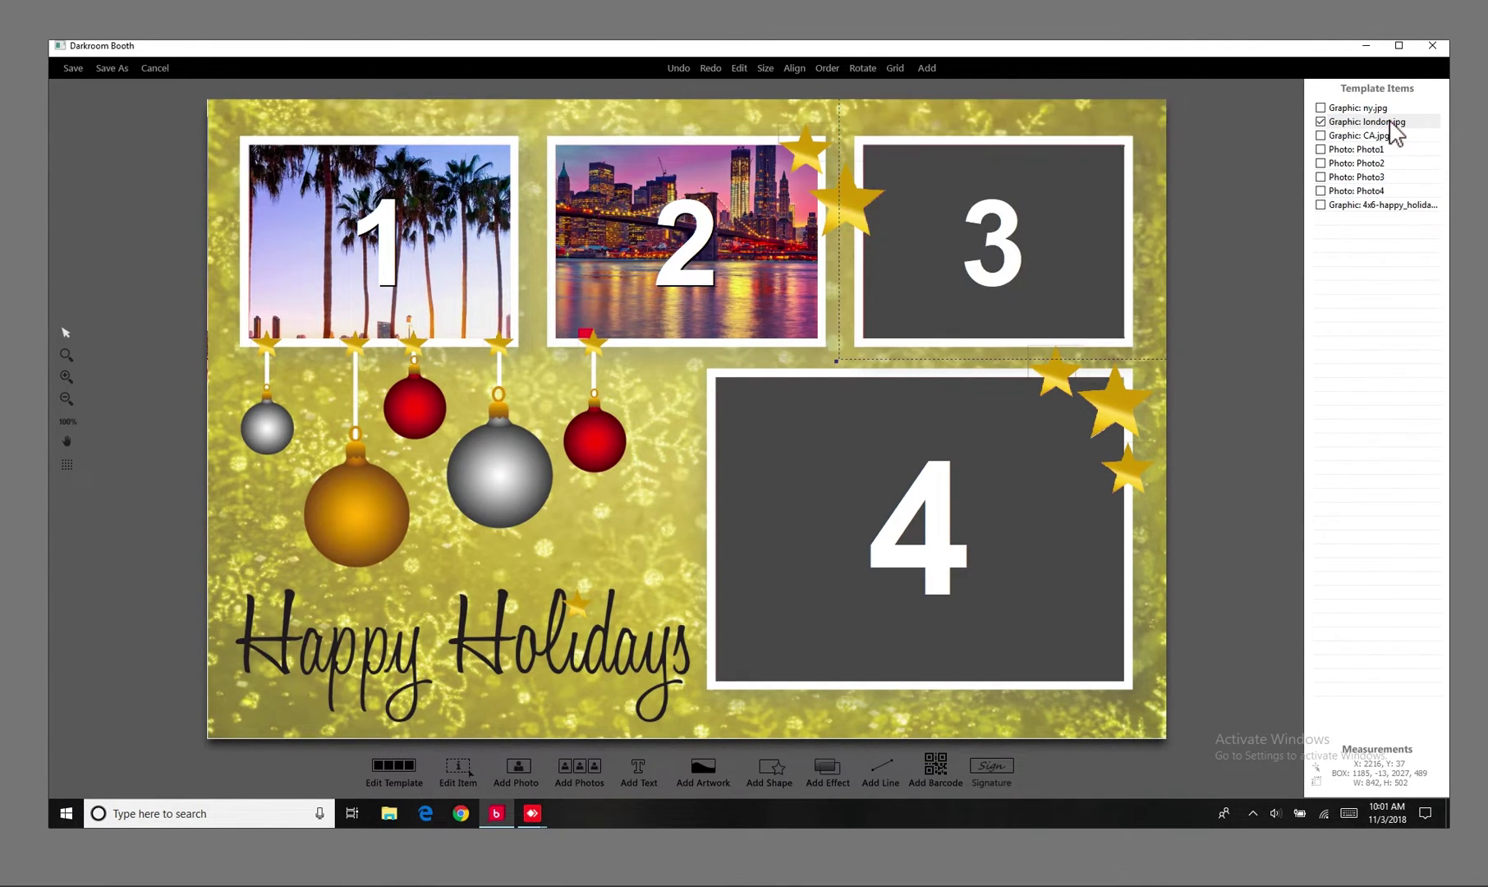
- Set Photo3's transparency to Chroma-key so the Big Ben image shows through
click(971, 258)
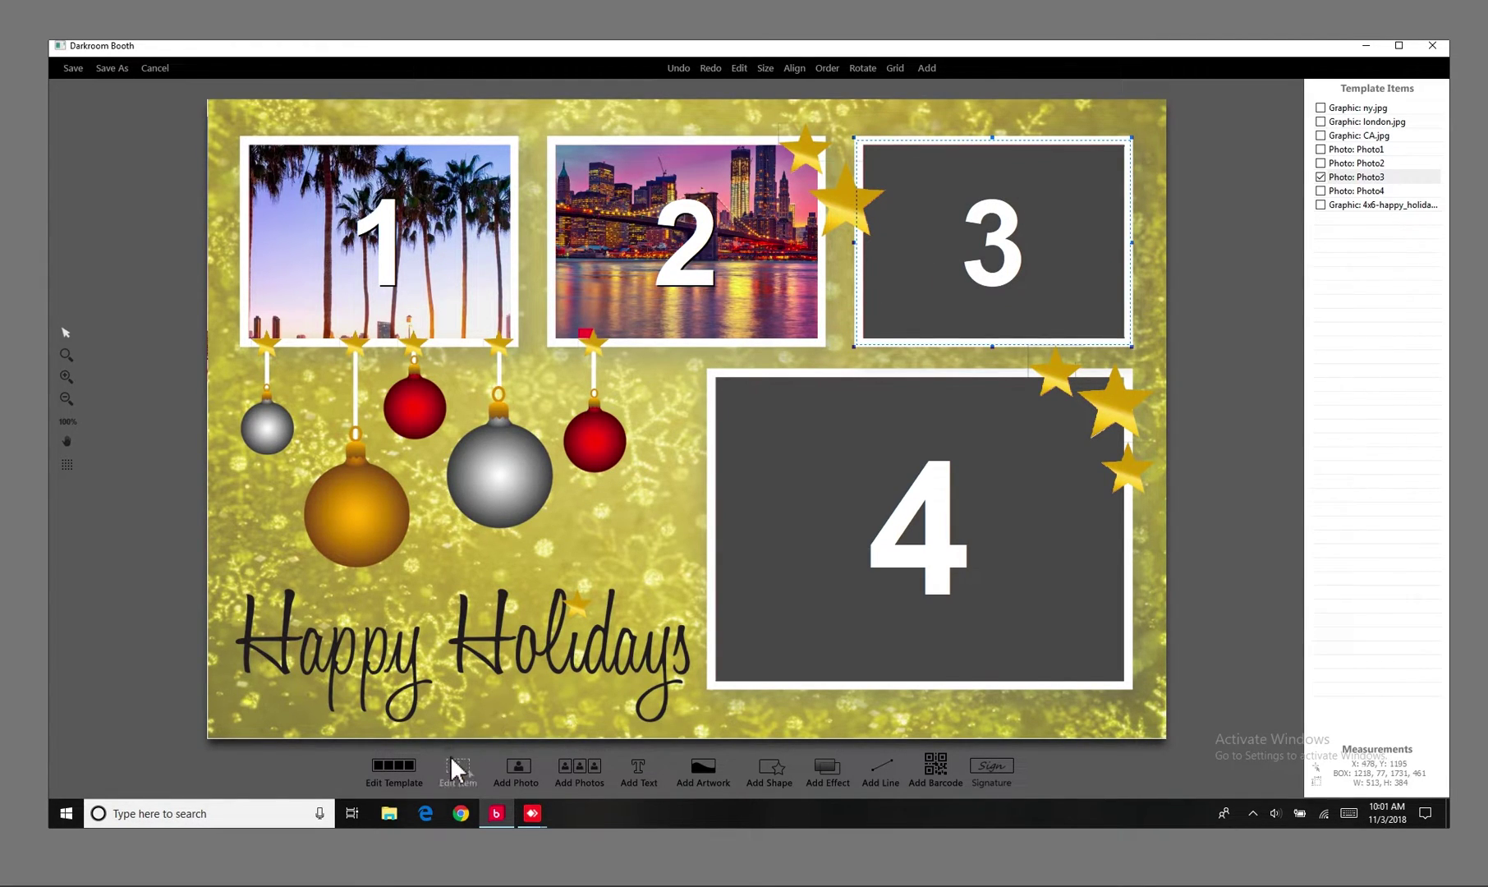
click(456, 767)
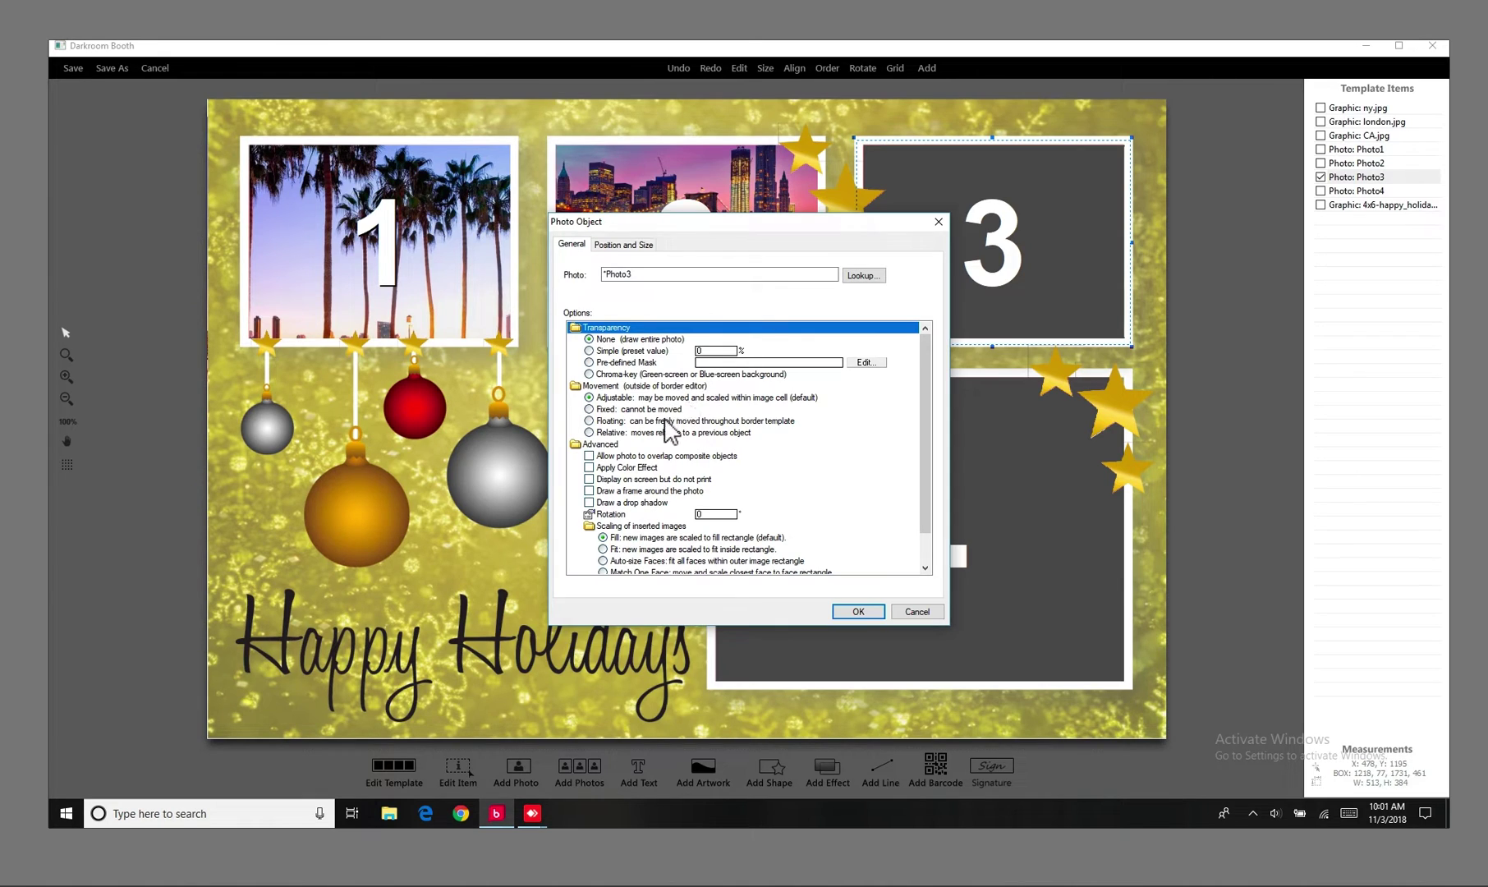
click(596, 384)
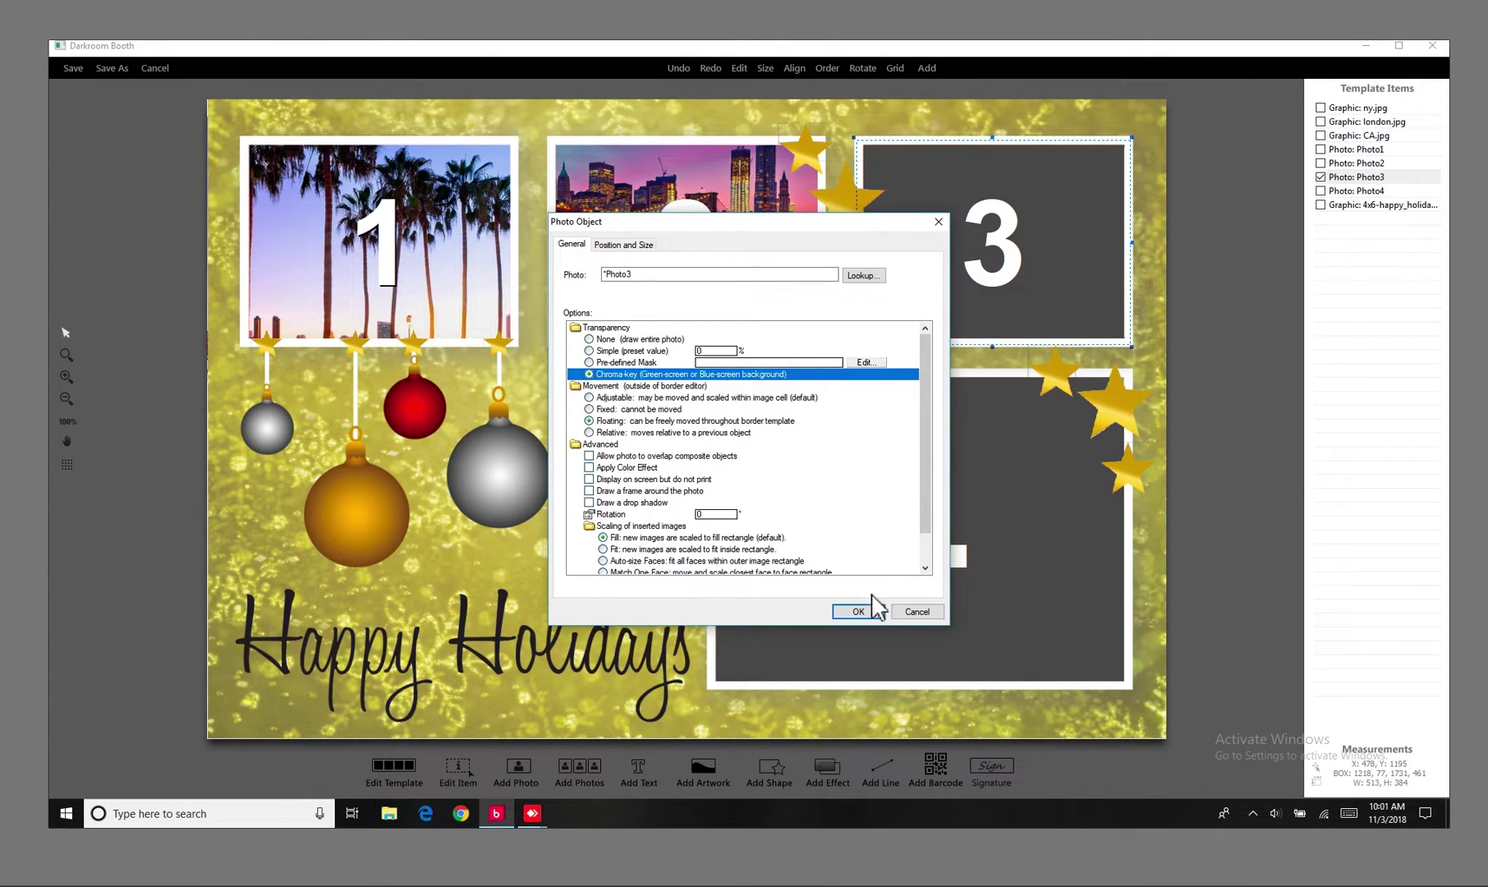
click(858, 610)
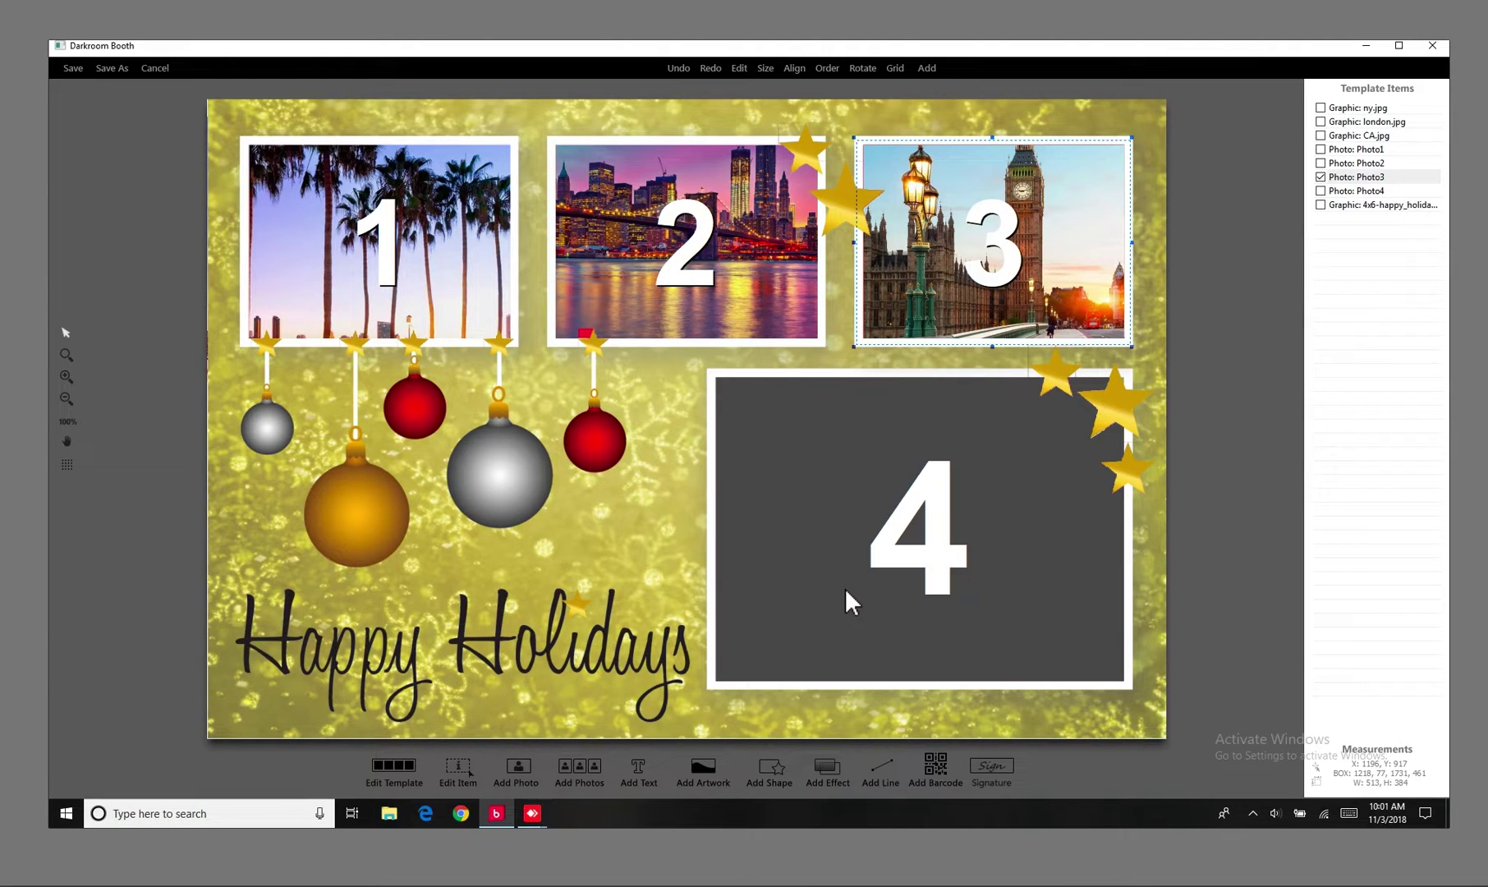
click(845, 589)
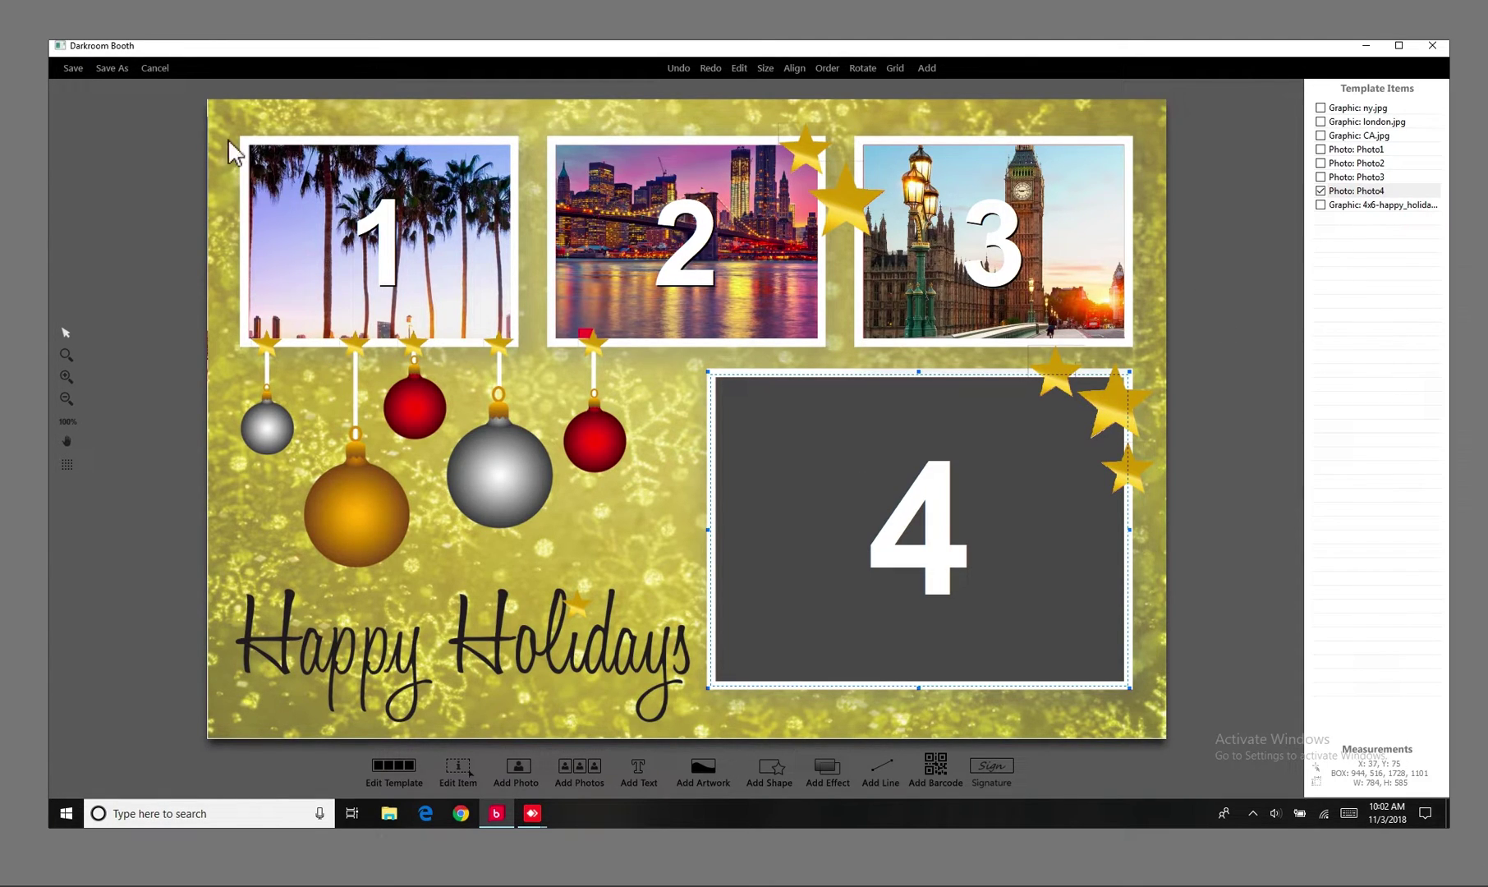
- Add spain.jpg from the Desktop as a new artwork graphic
click(695, 766)
click(841, 608)
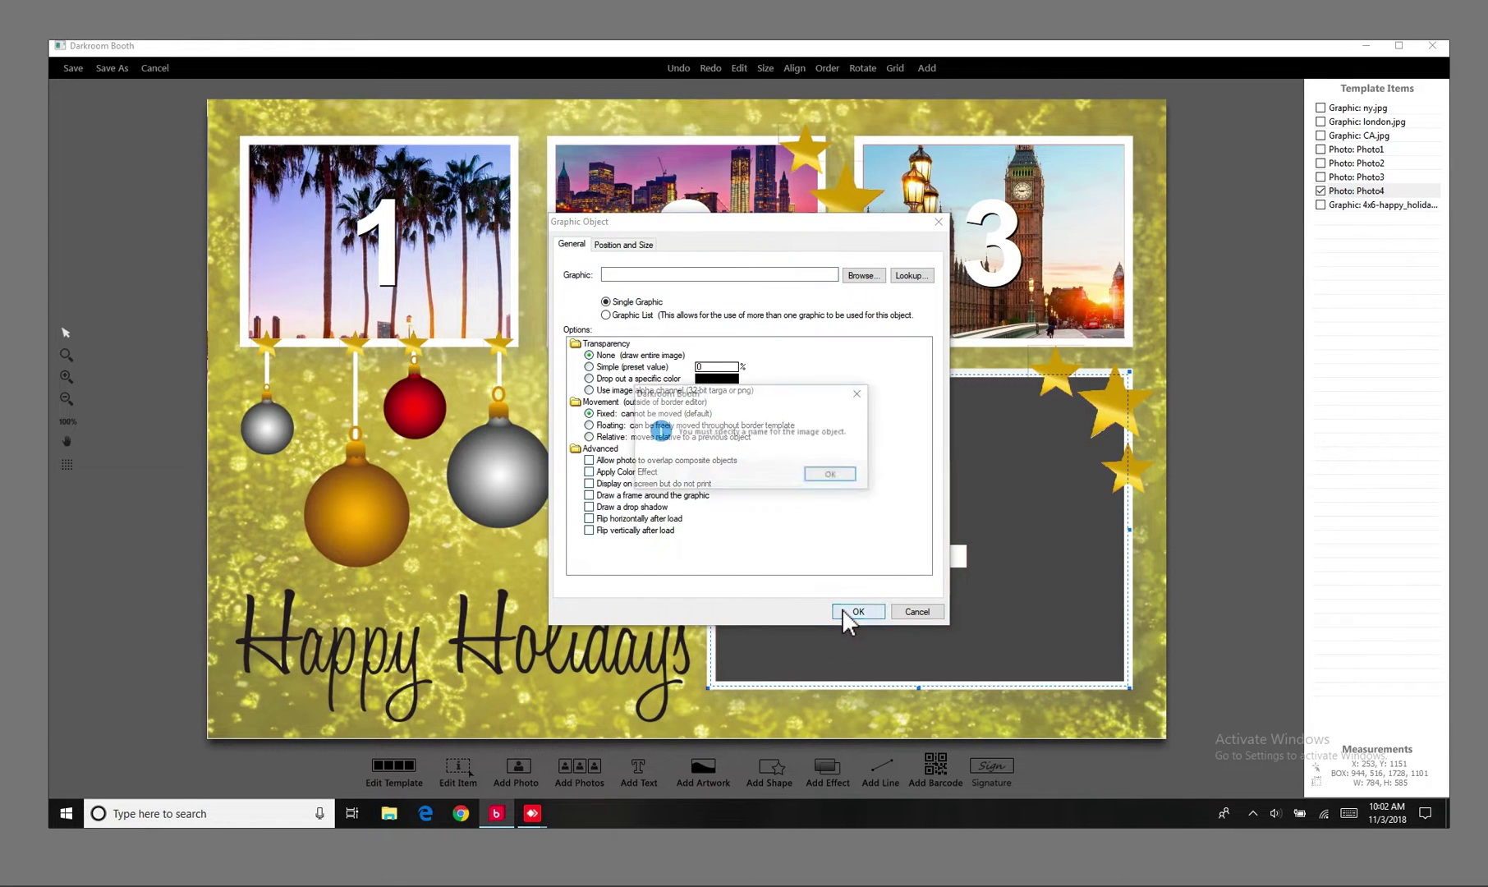
click(832, 474)
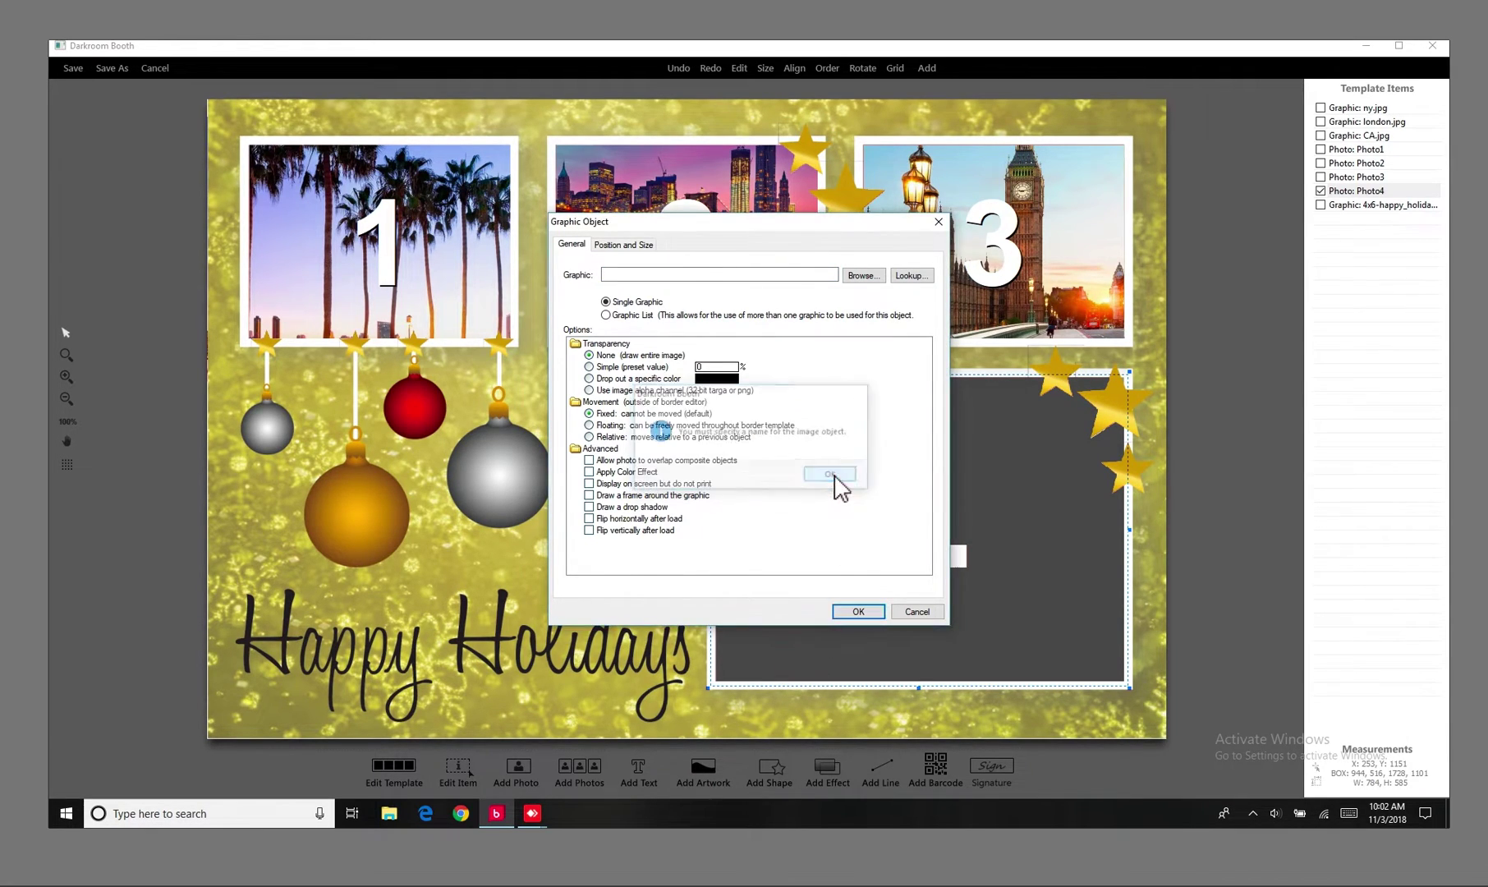
click(861, 276)
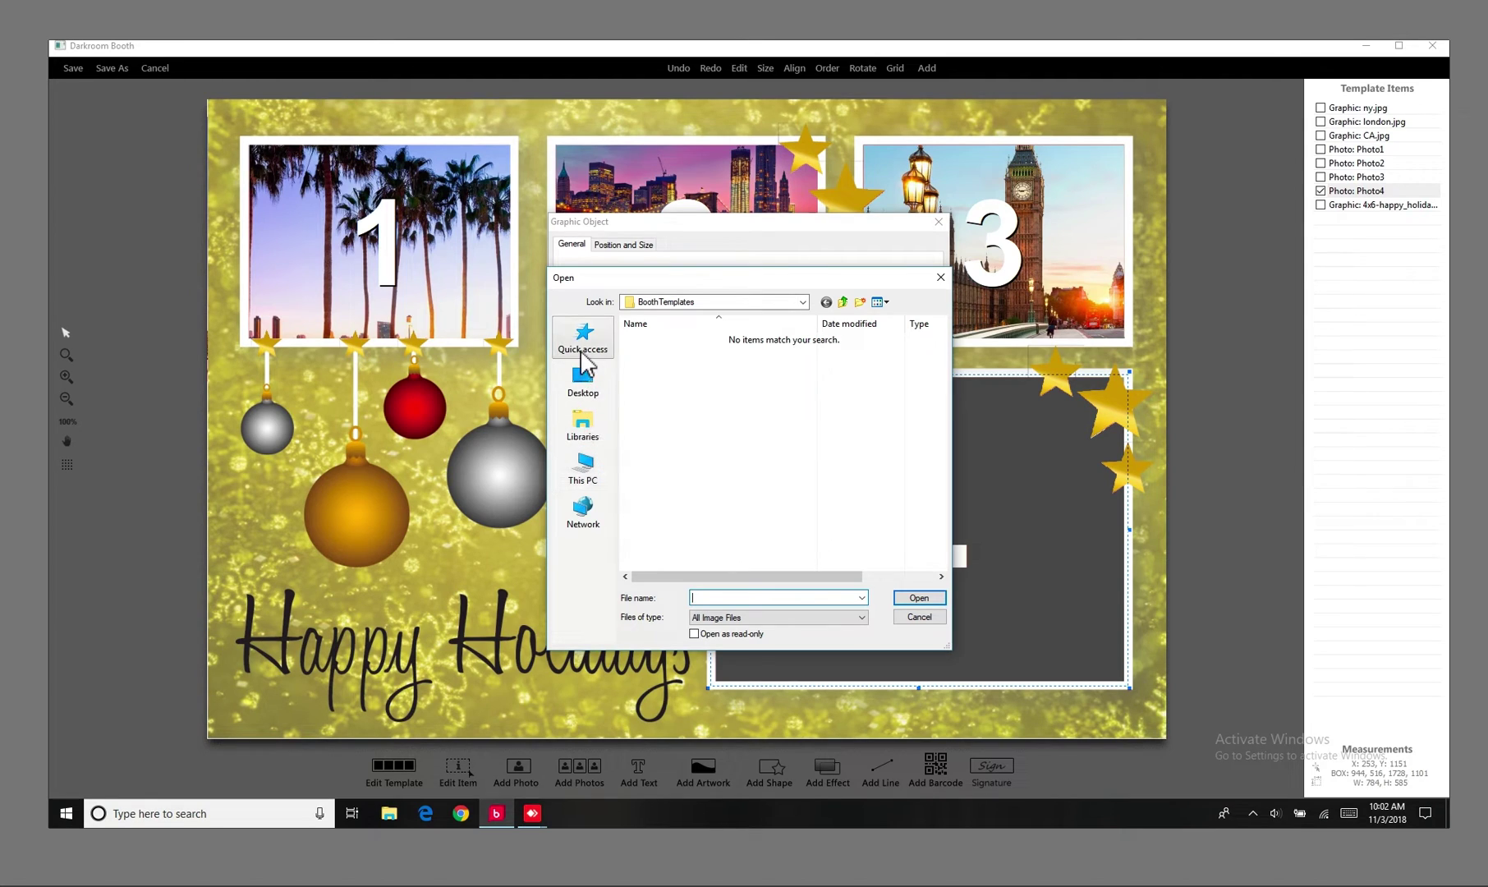
click(584, 390)
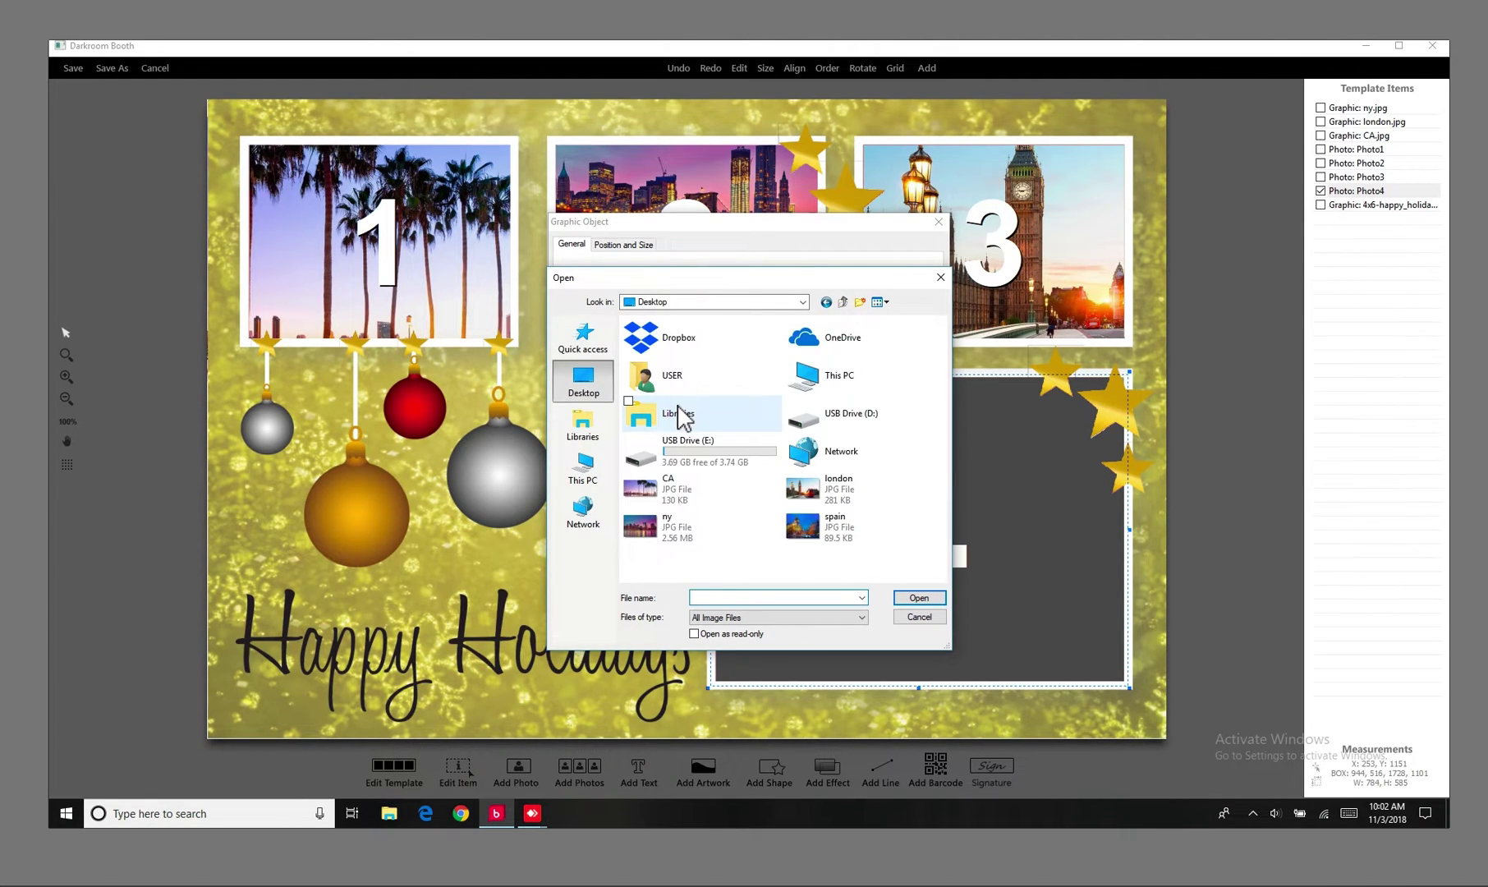
click(810, 524)
click(920, 599)
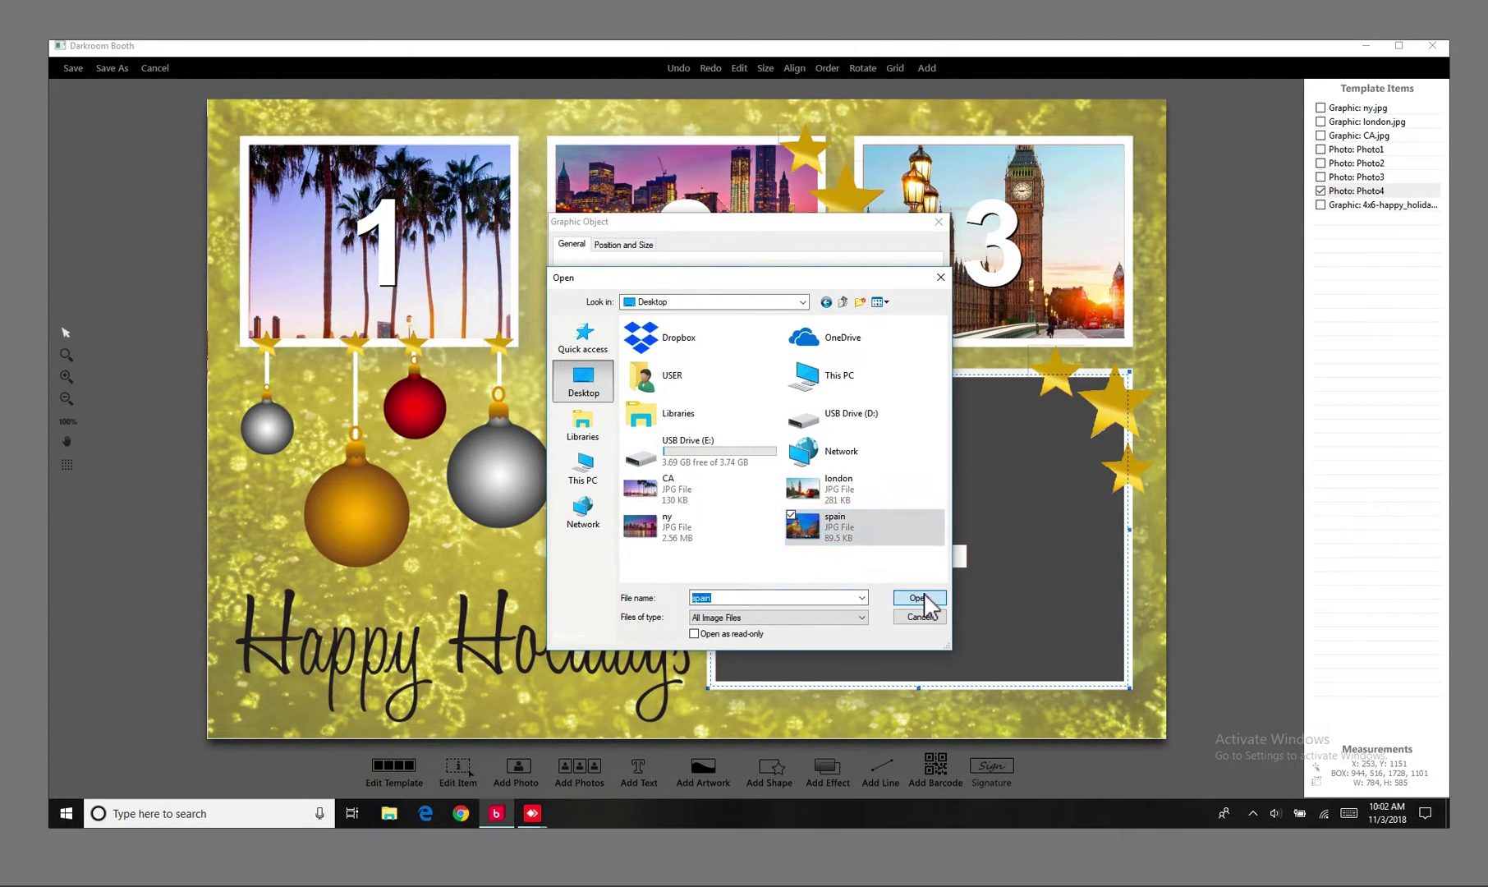
click(846, 614)
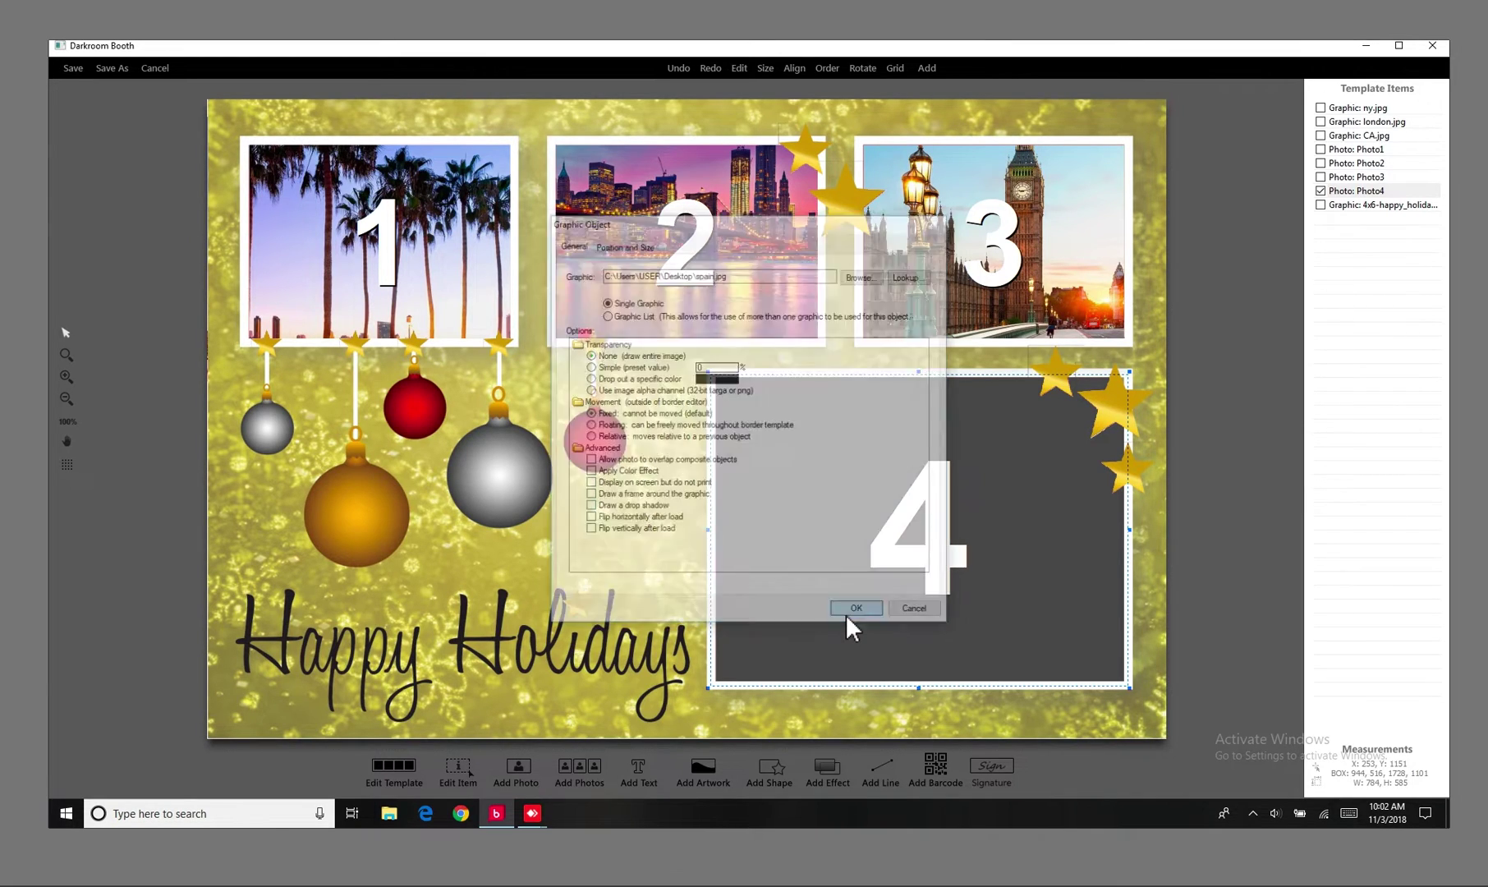
- Move and enlarge the Spain photo to cover photo box 4
click(777, 463)
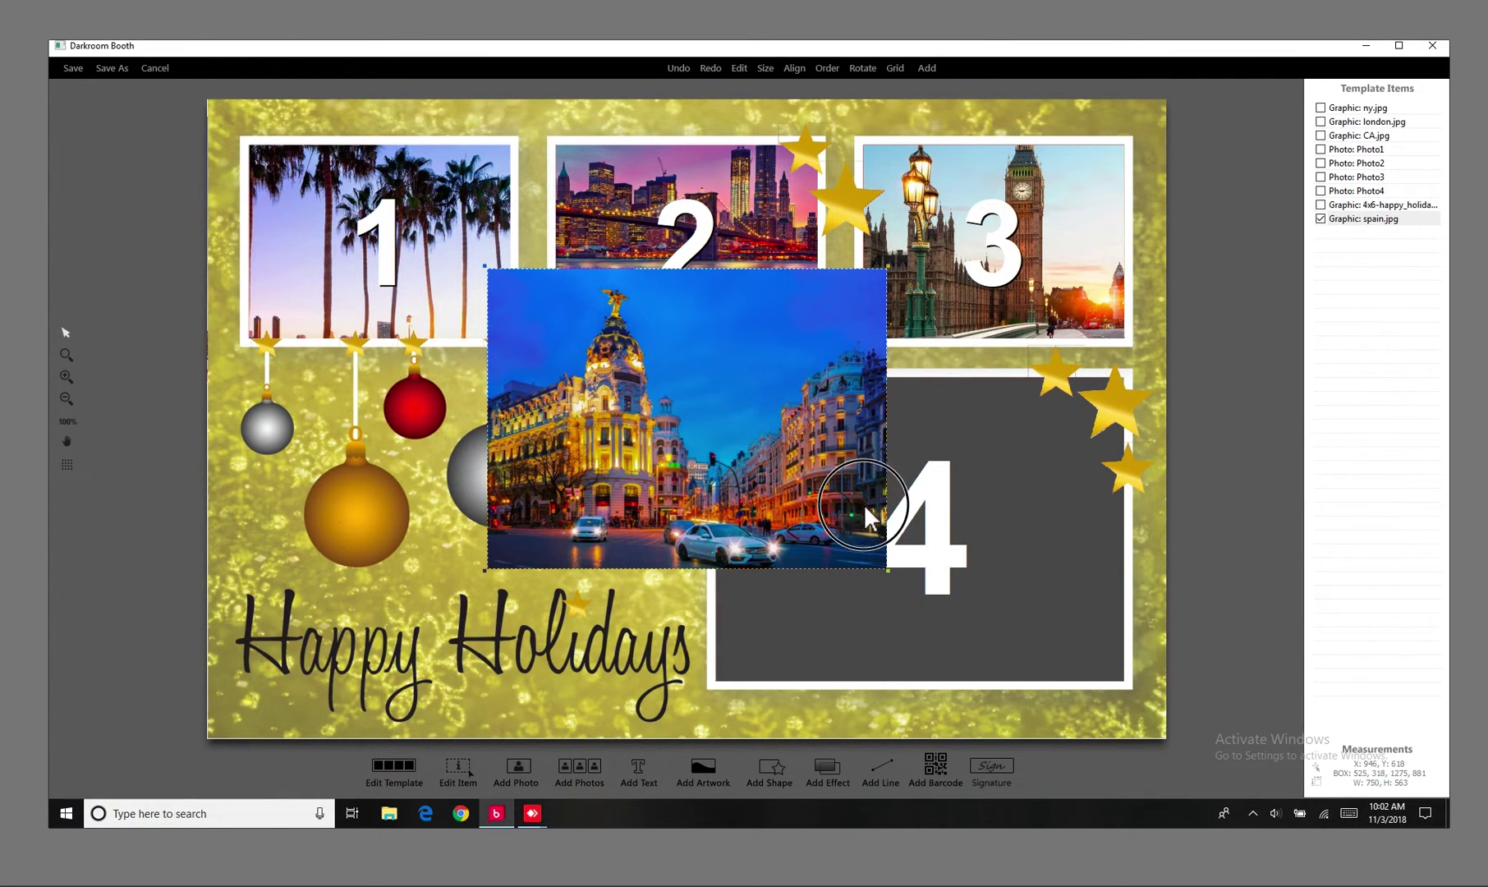
mouse_move(863, 505)
mouse_down()
mouse_move(895, 533)
mouse_move(952, 536)
mouse_move(926, 543)
mouse_up()
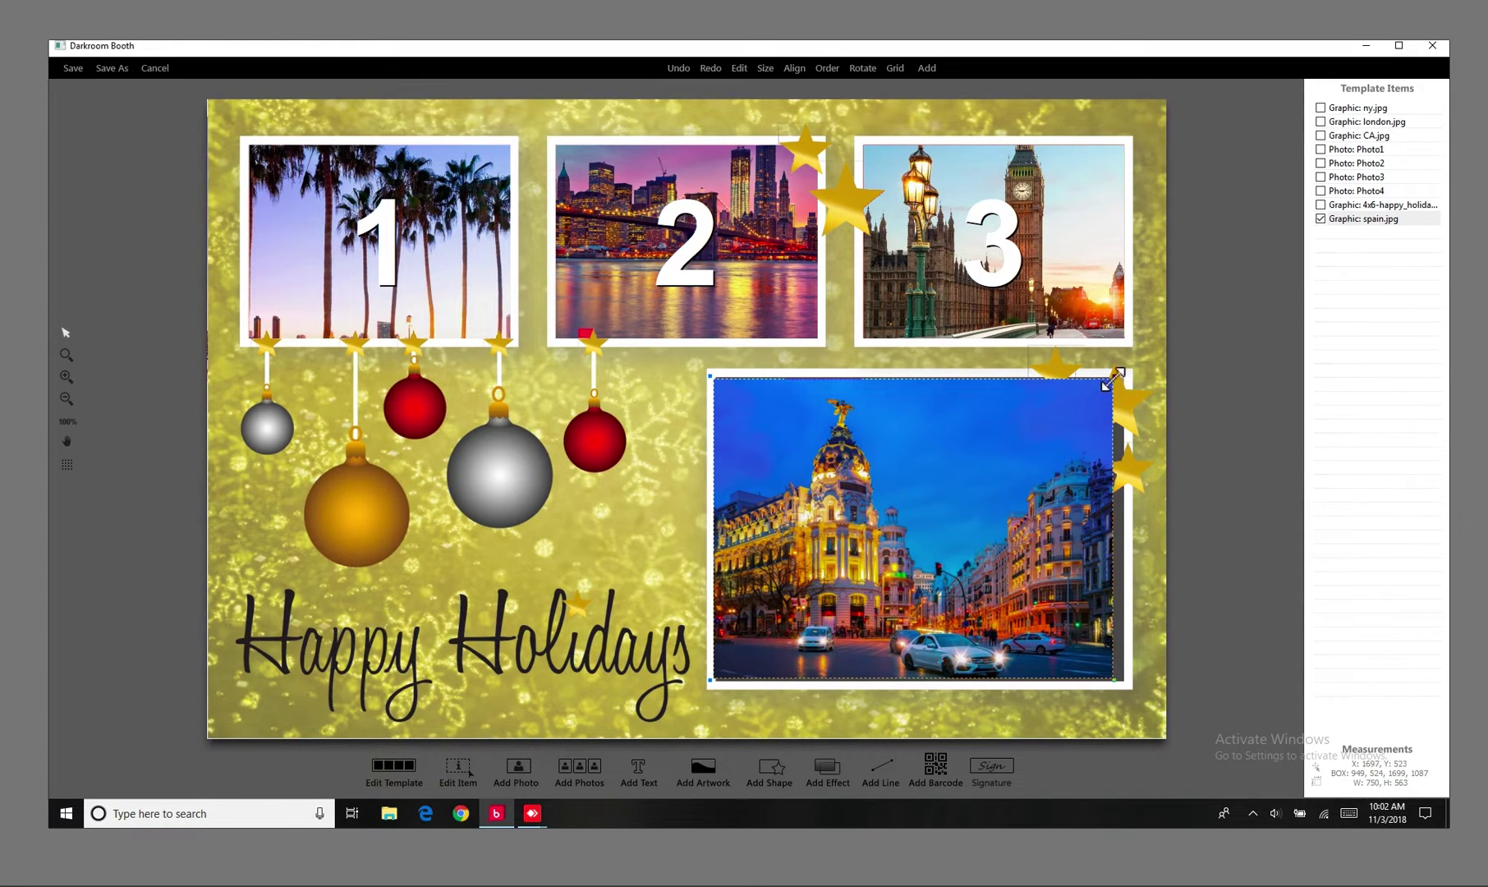
drag(1115, 376, 1140, 356)
click(1032, 480)
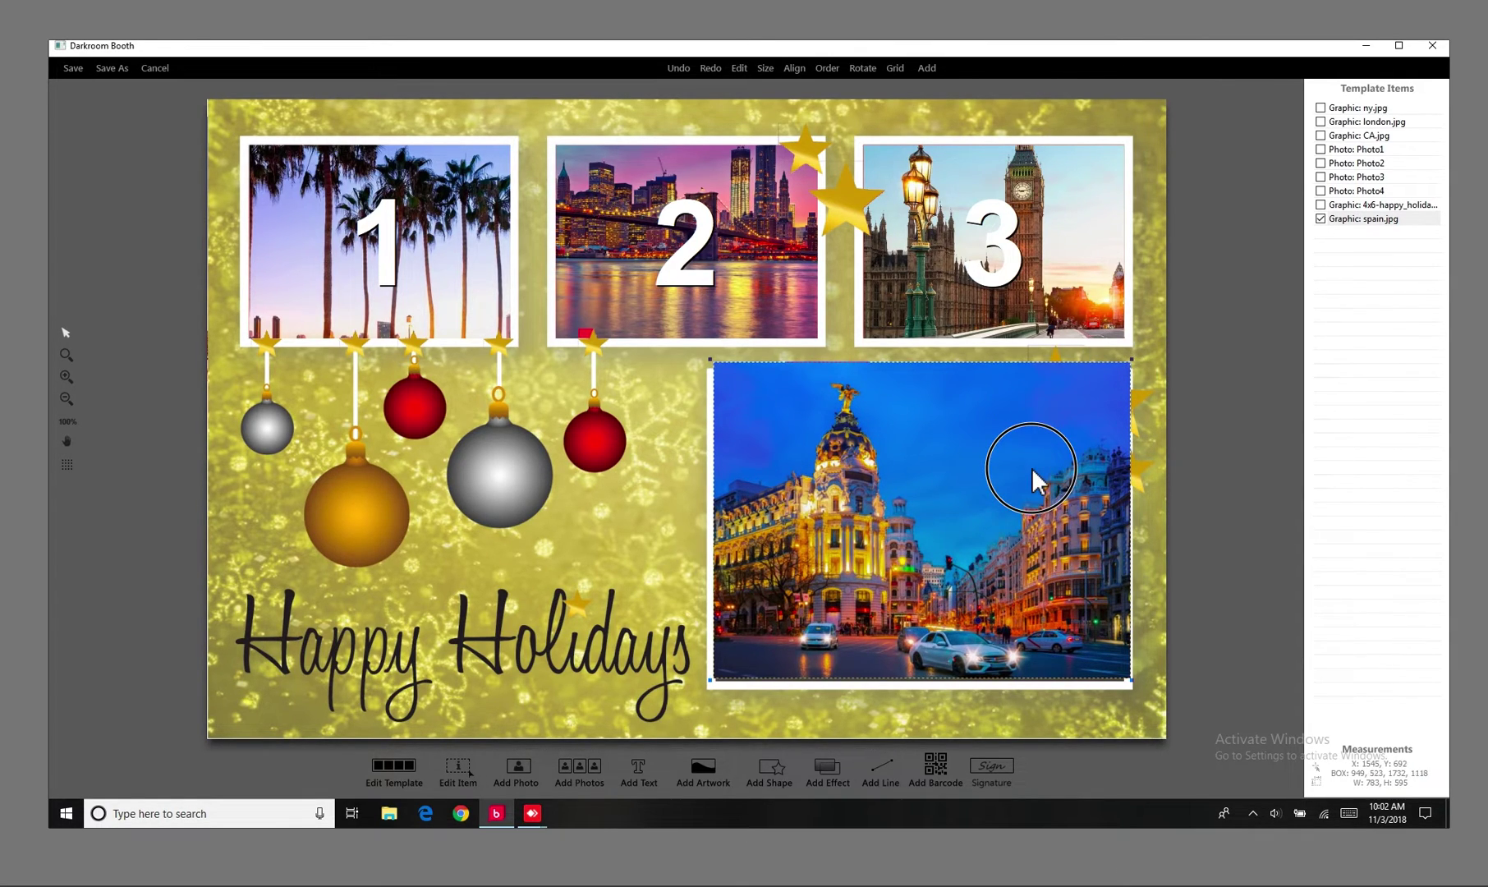
drag(1032, 480, 1032, 475)
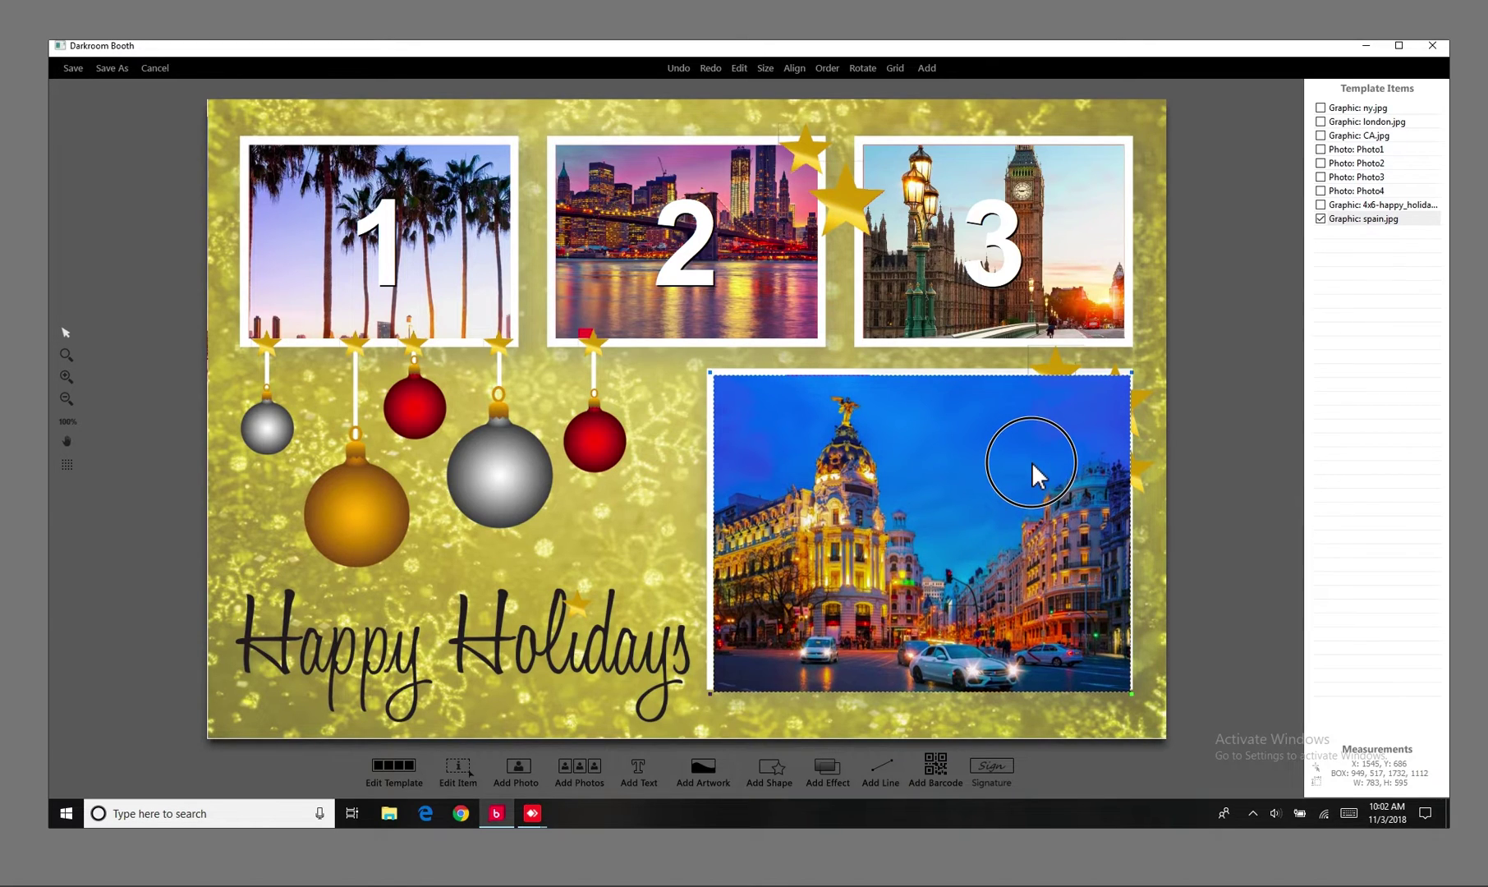
drag(1032, 477, 1031, 474)
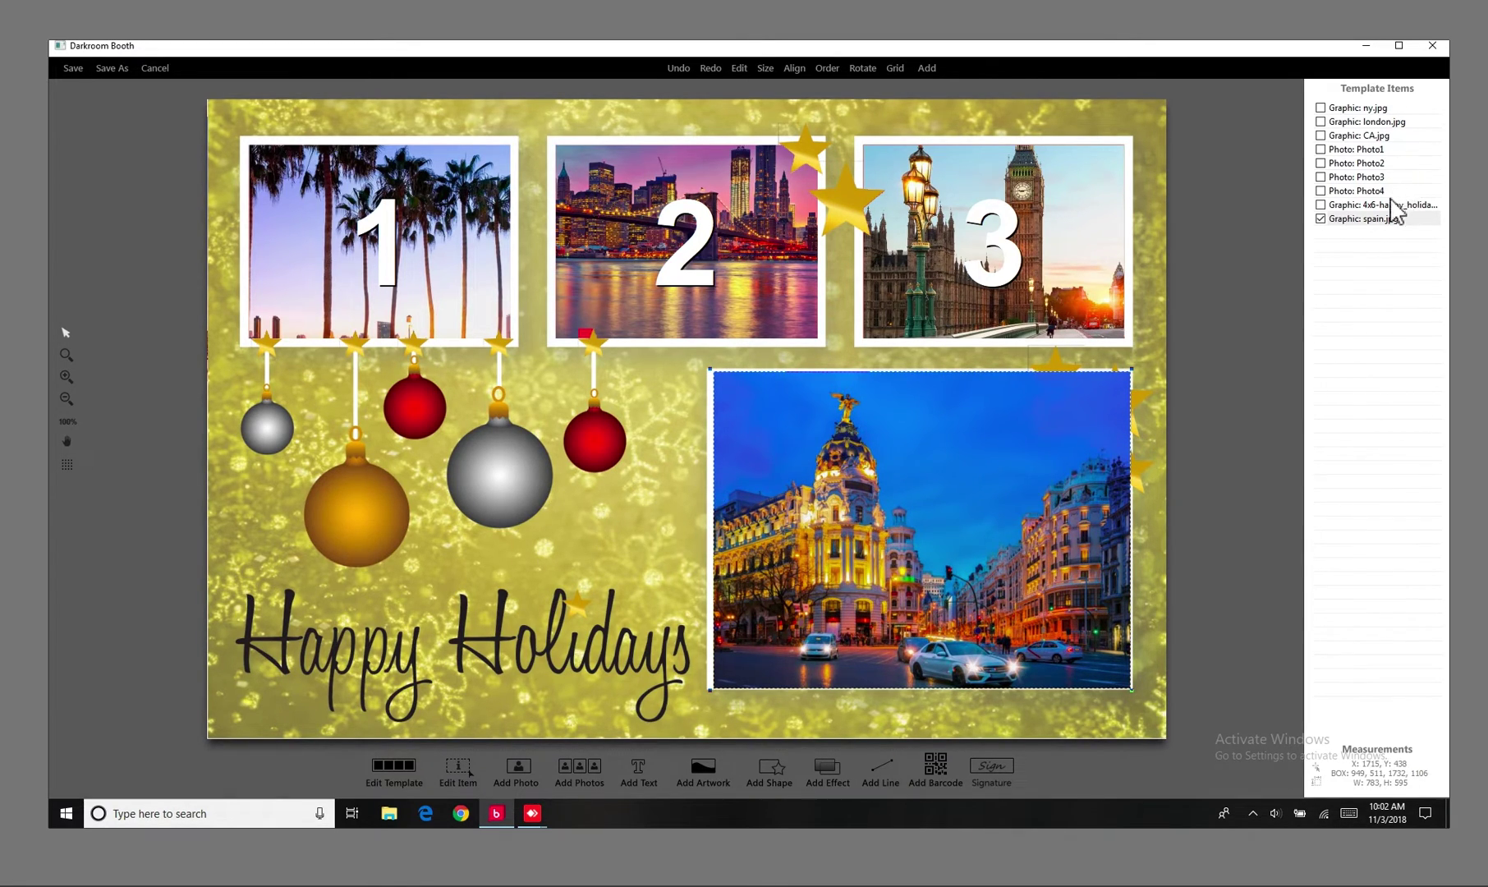
- Reorder spain.jpg beneath the slots and set Photo4's transparency to Chroma-key
drag(1389, 218, 1385, 184)
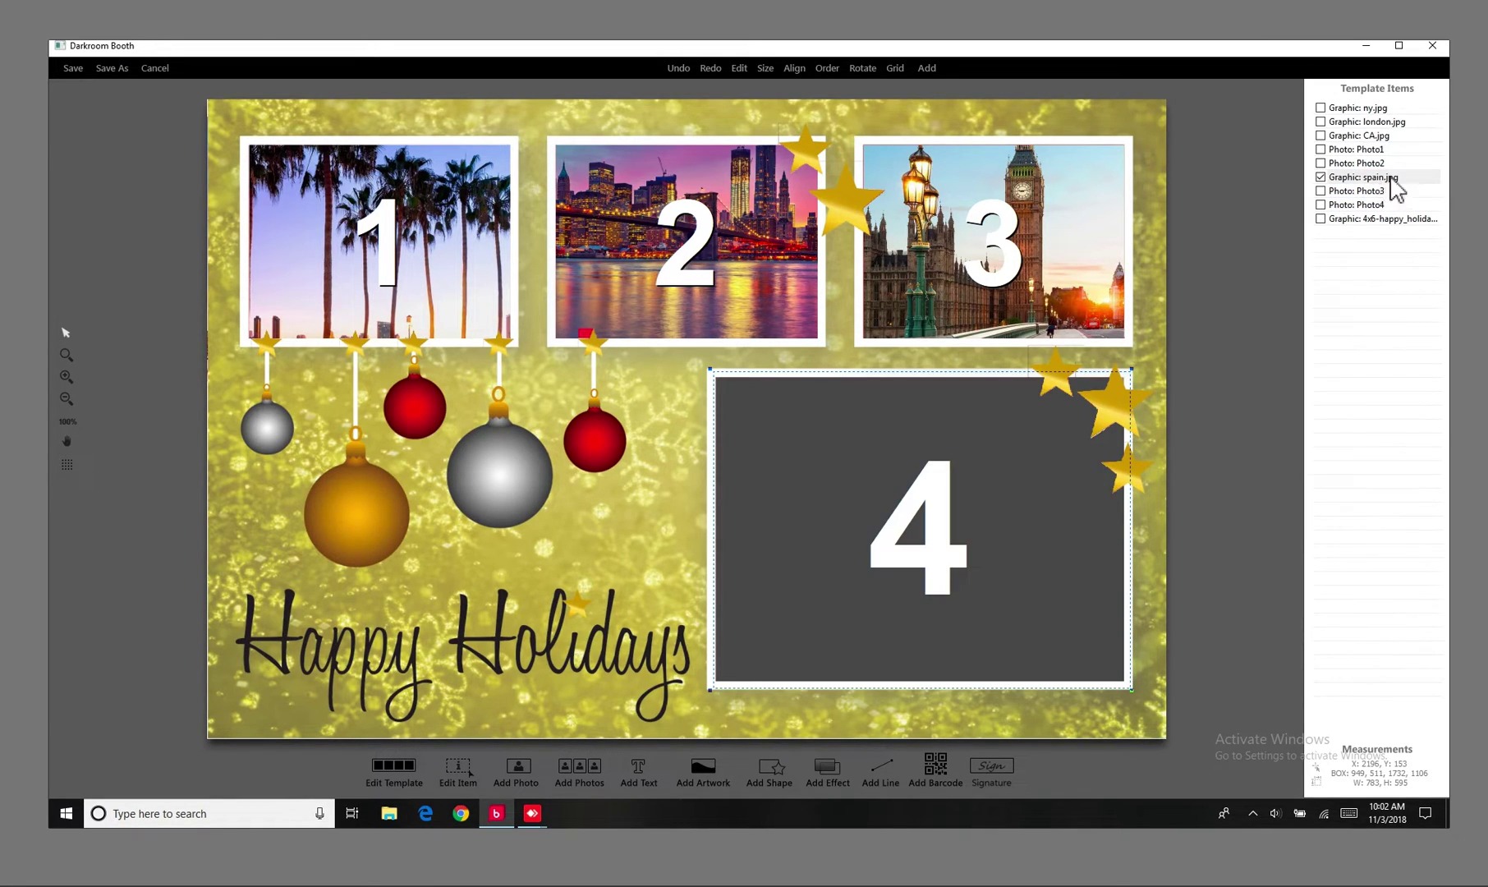
mouse_move(1400, 181)
mouse_down()
mouse_move(1390, 210)
mouse_move(1375, 176)
mouse_up()
click(760, 644)
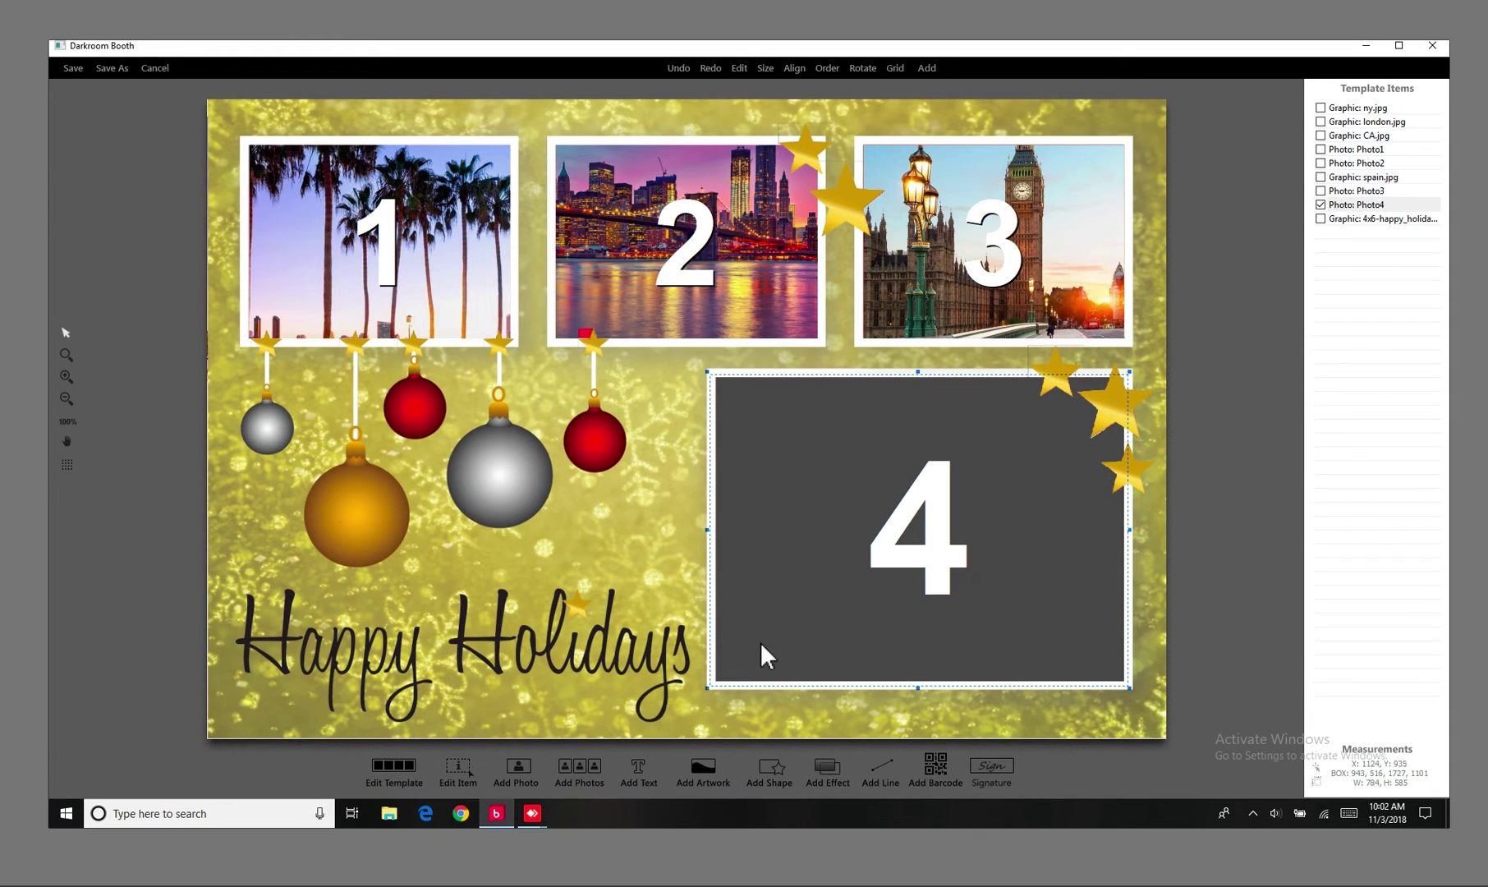
click(459, 766)
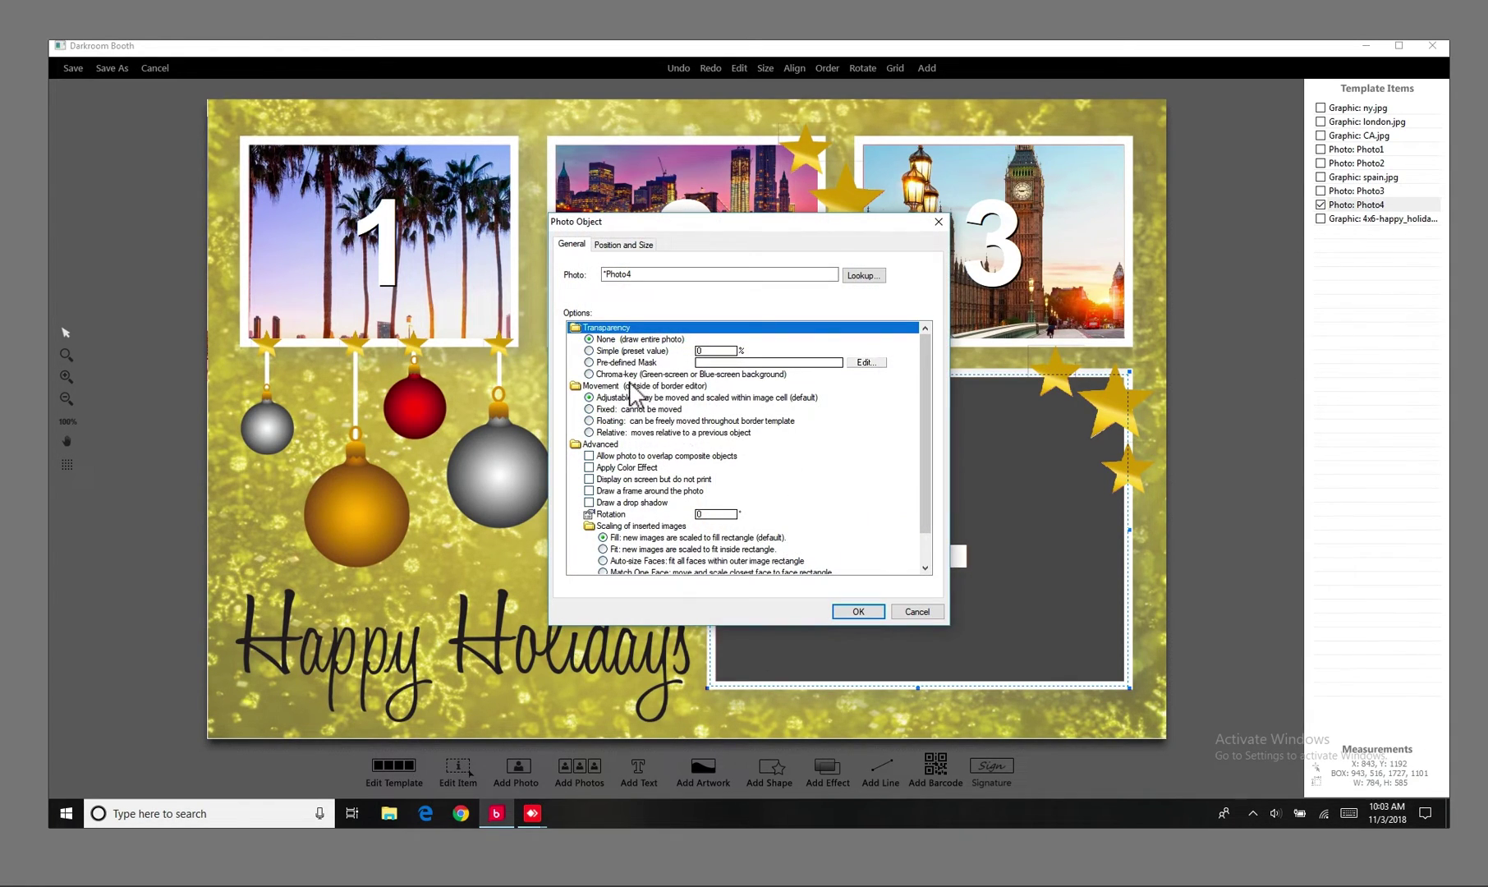
click(592, 374)
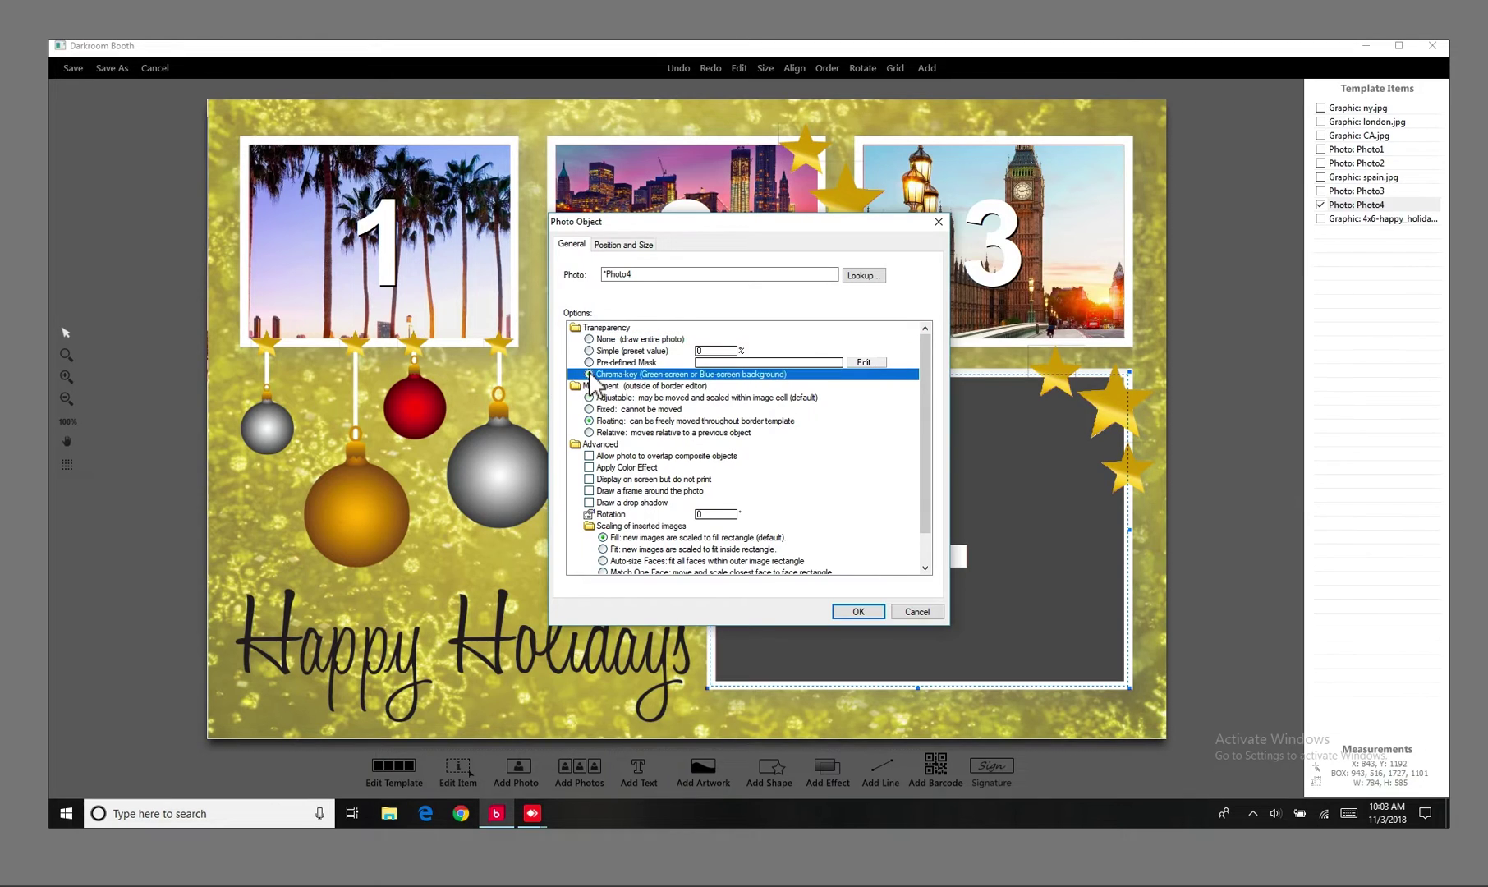
click(854, 611)
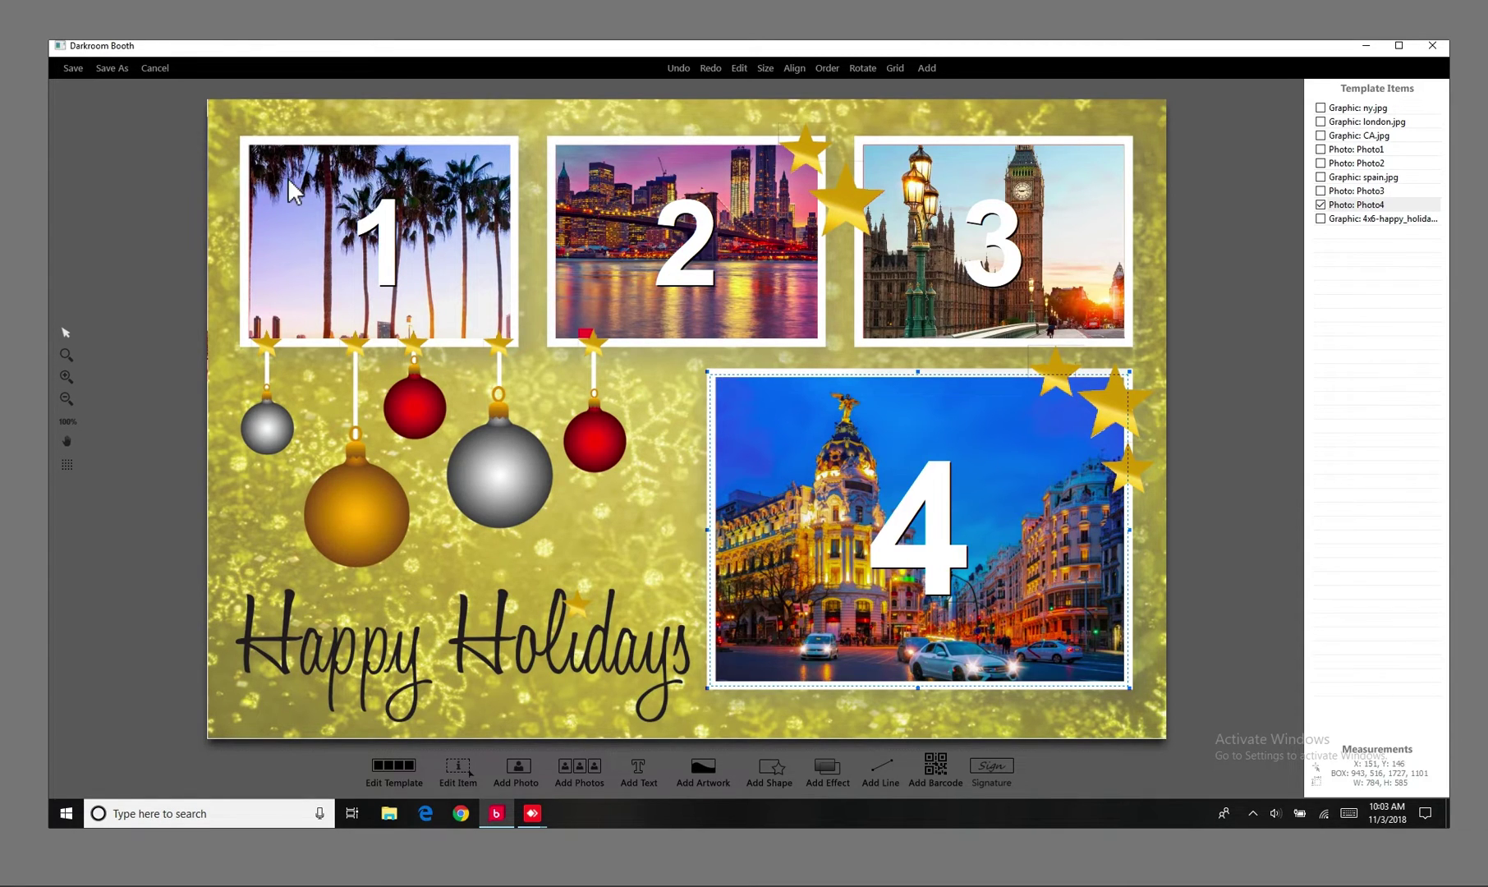
- Save the template with Save As under the file name 'green screen test'
click(116, 67)
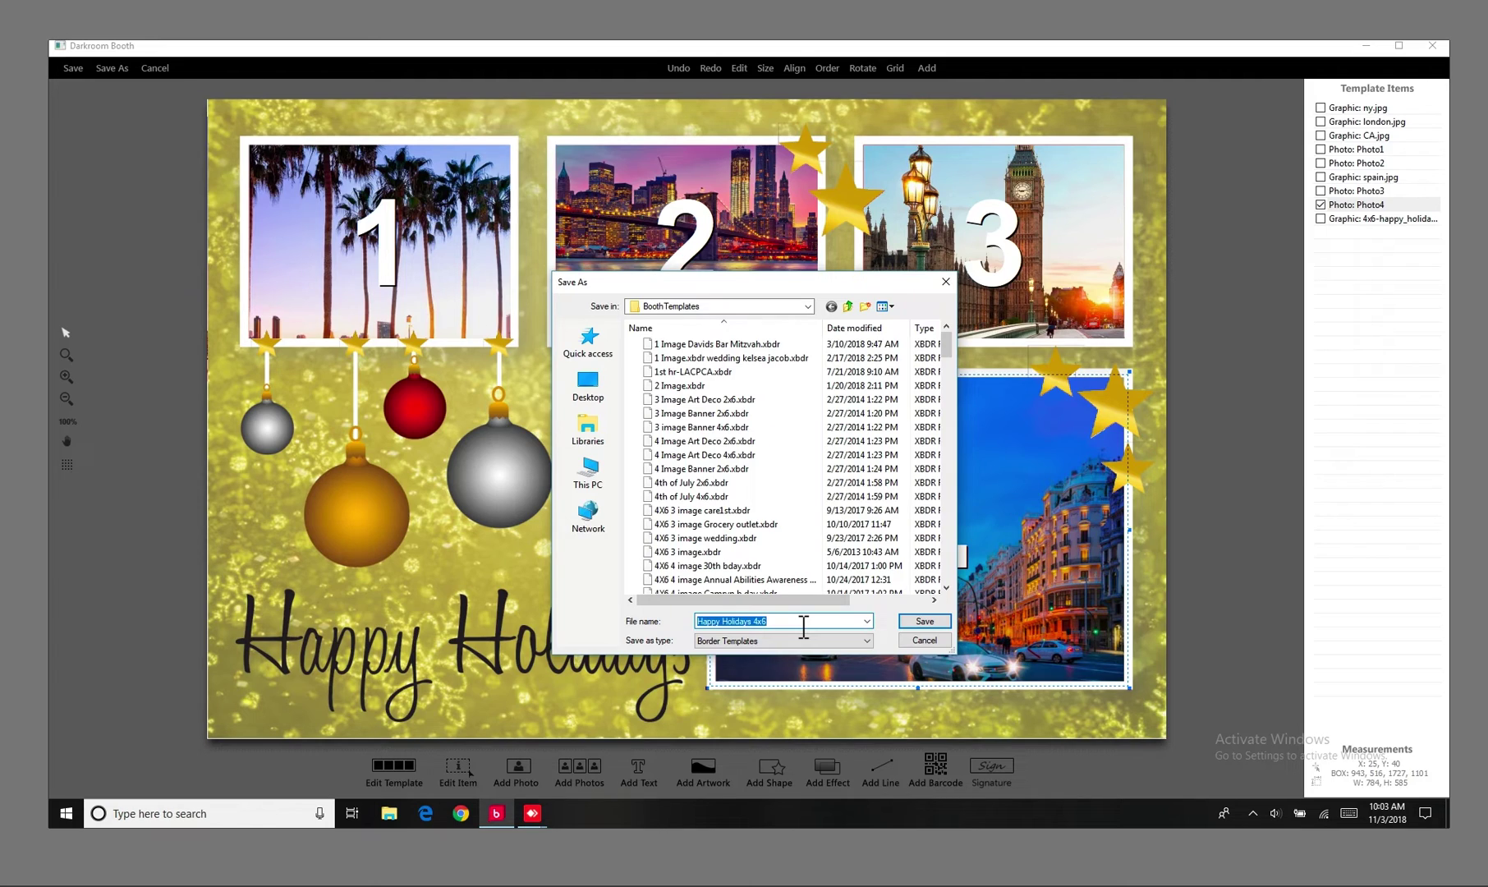
text(green)
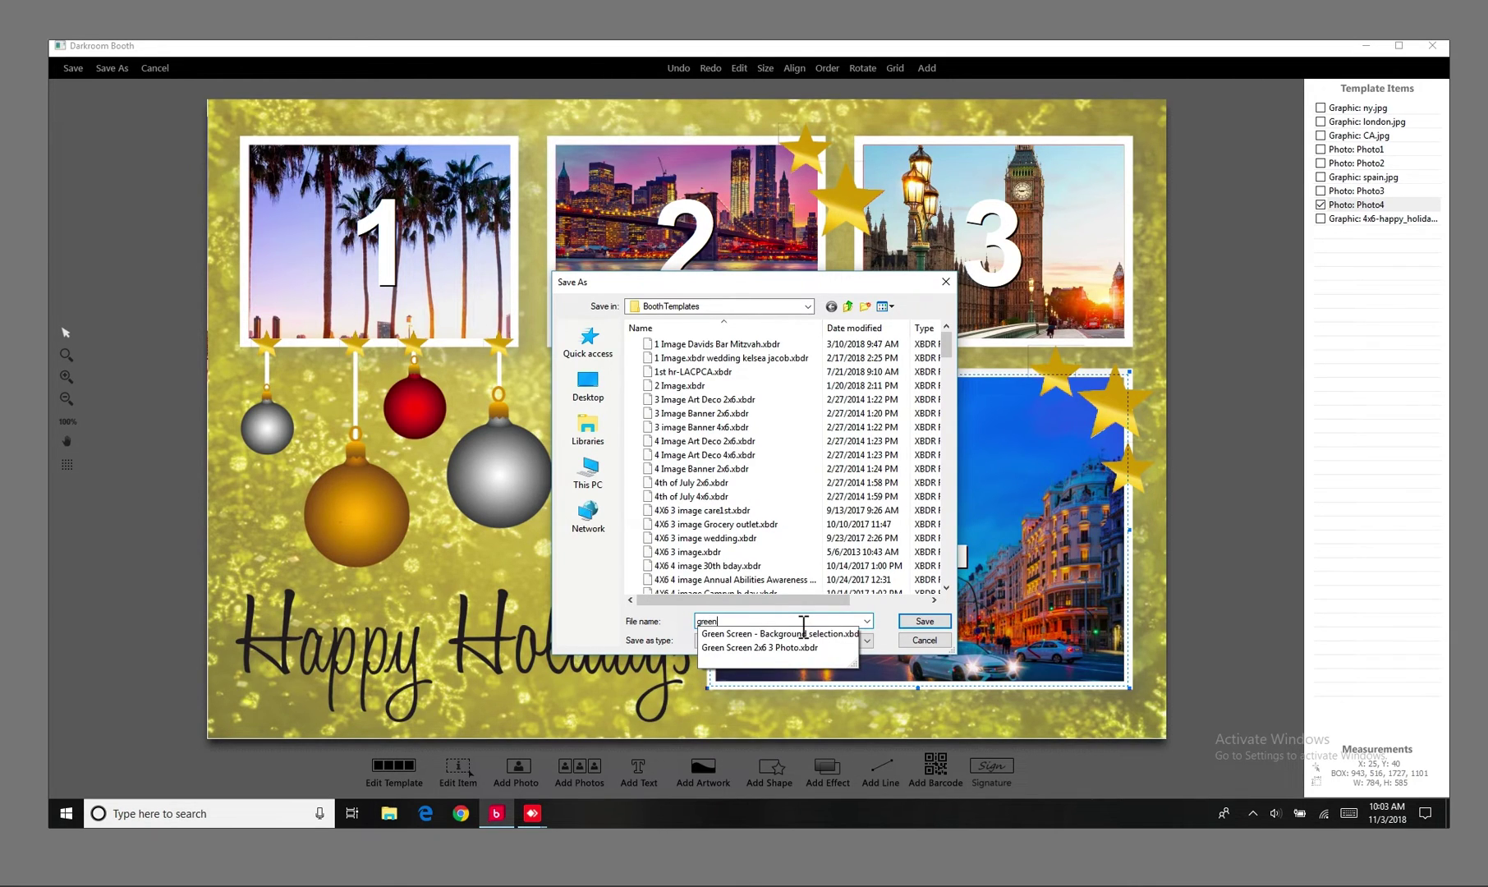
text( screen )
text(test)
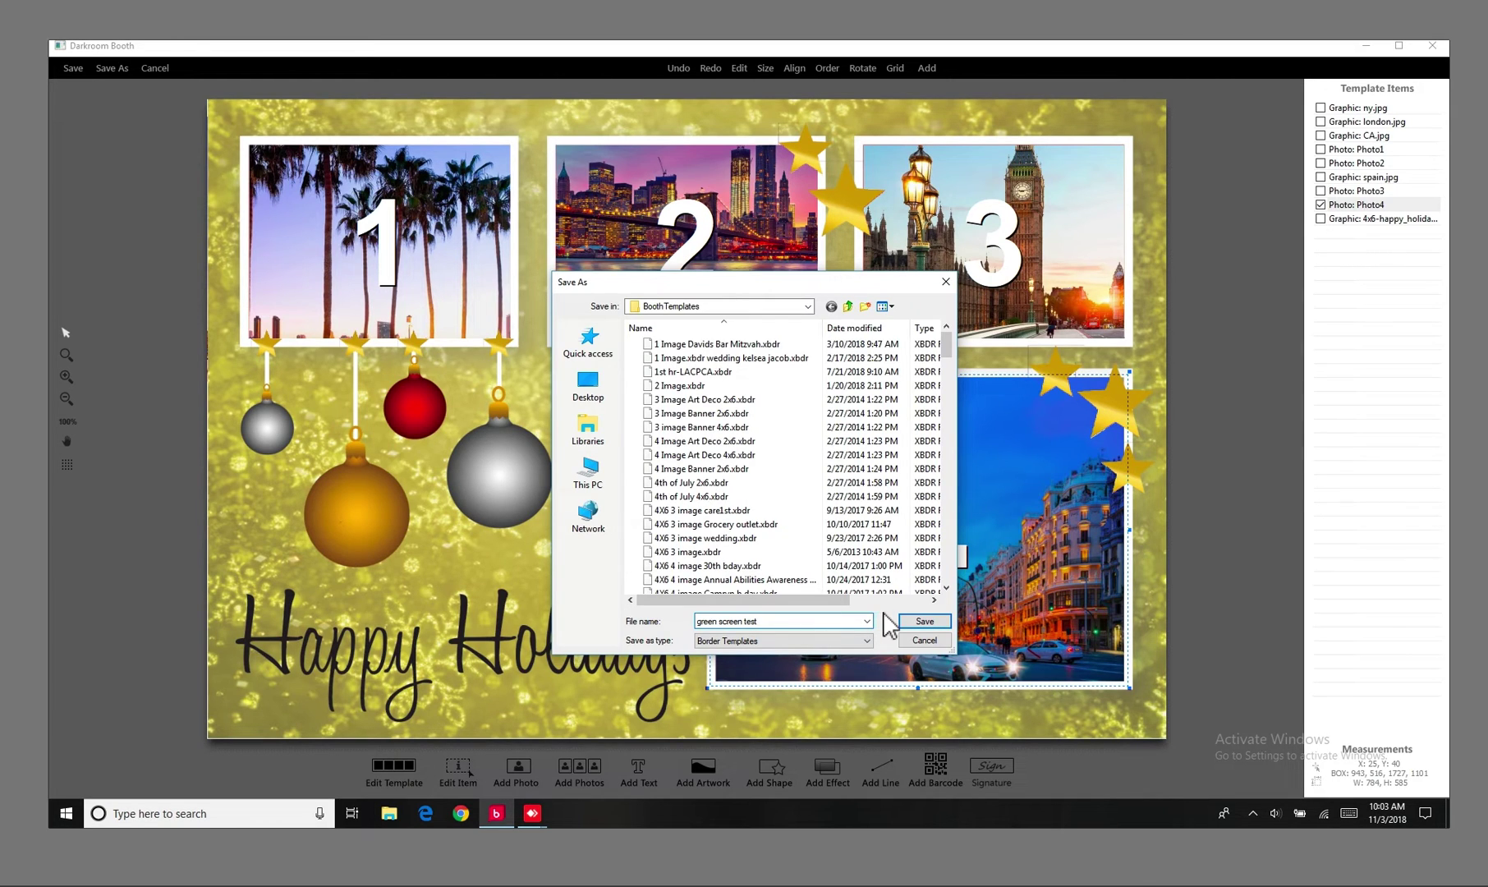
click(922, 623)
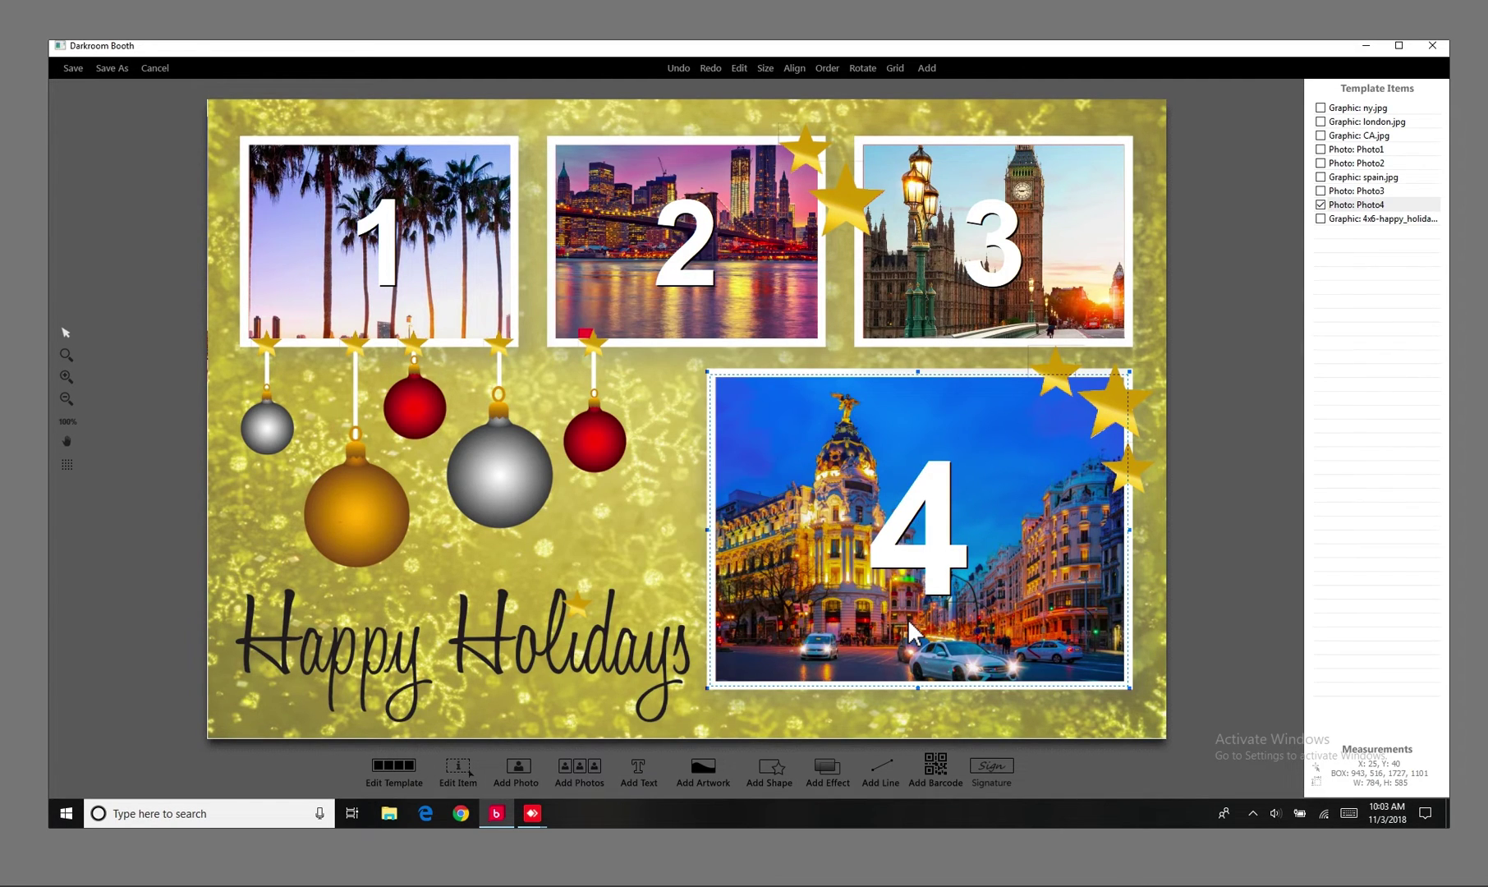